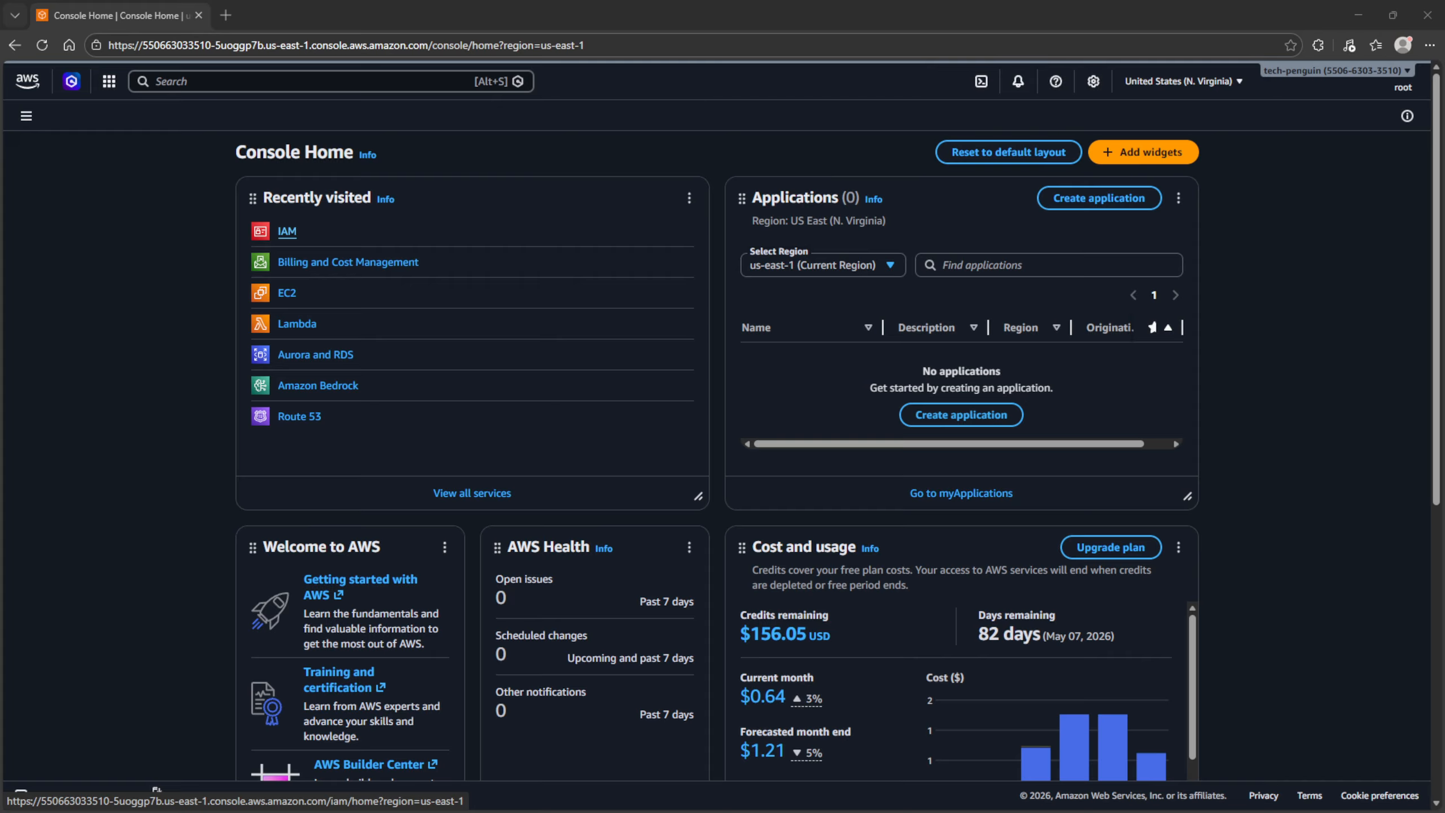
# - Start creating a new IAM user from IAM > Users and enter its user name
pyautogui.click(287, 231)
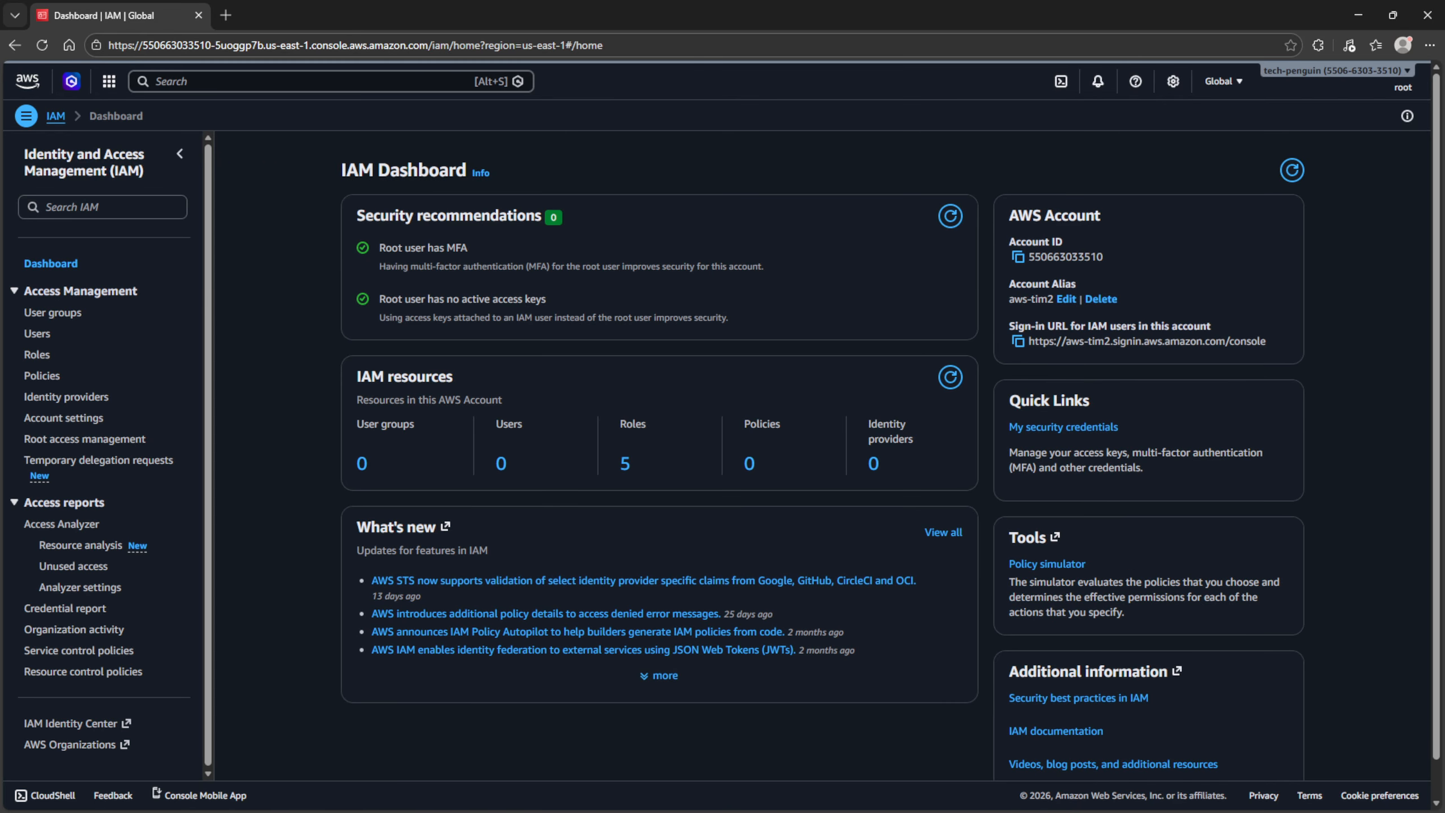
pyautogui.click(37, 333)
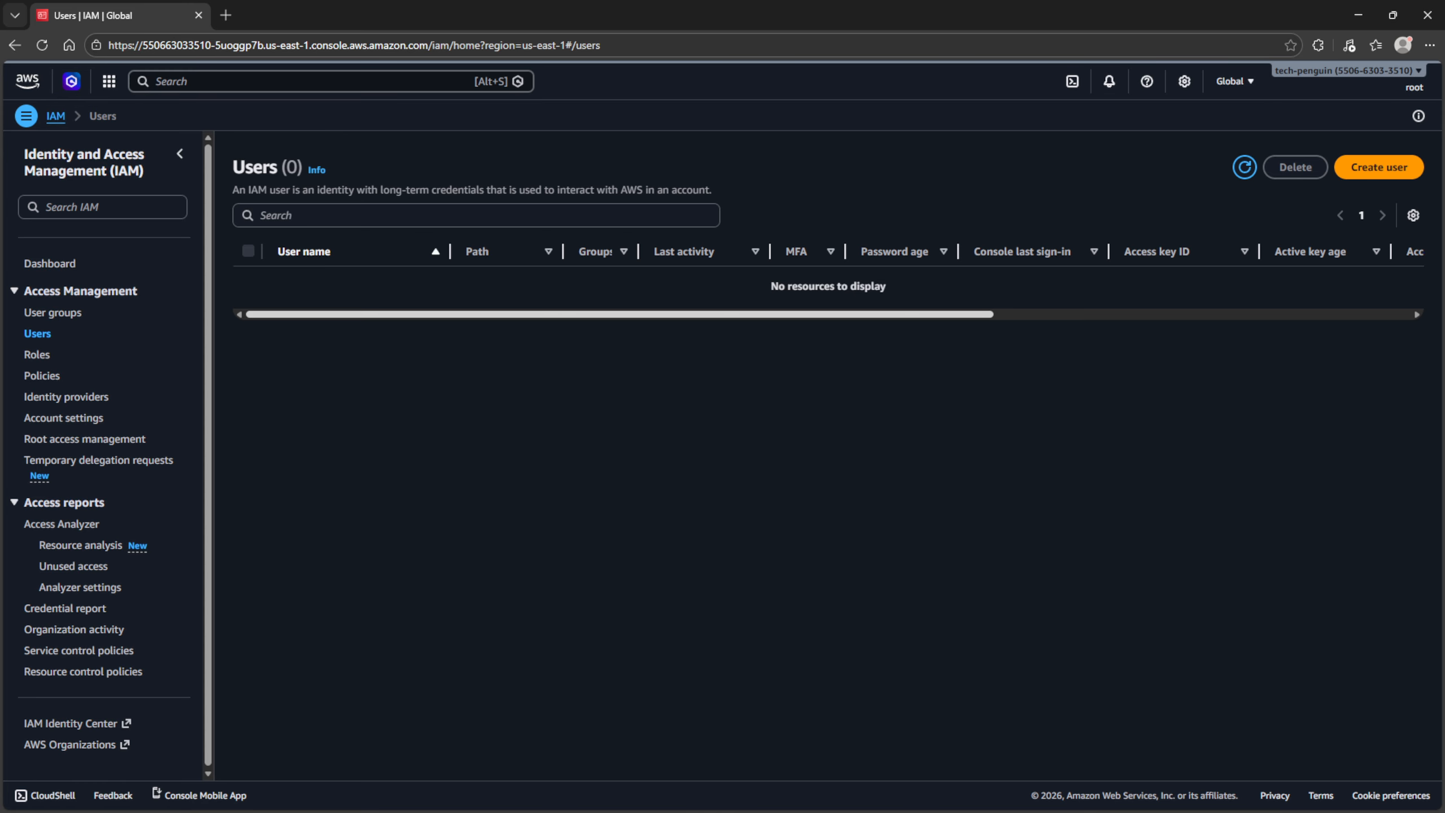
pyautogui.click(1380, 166)
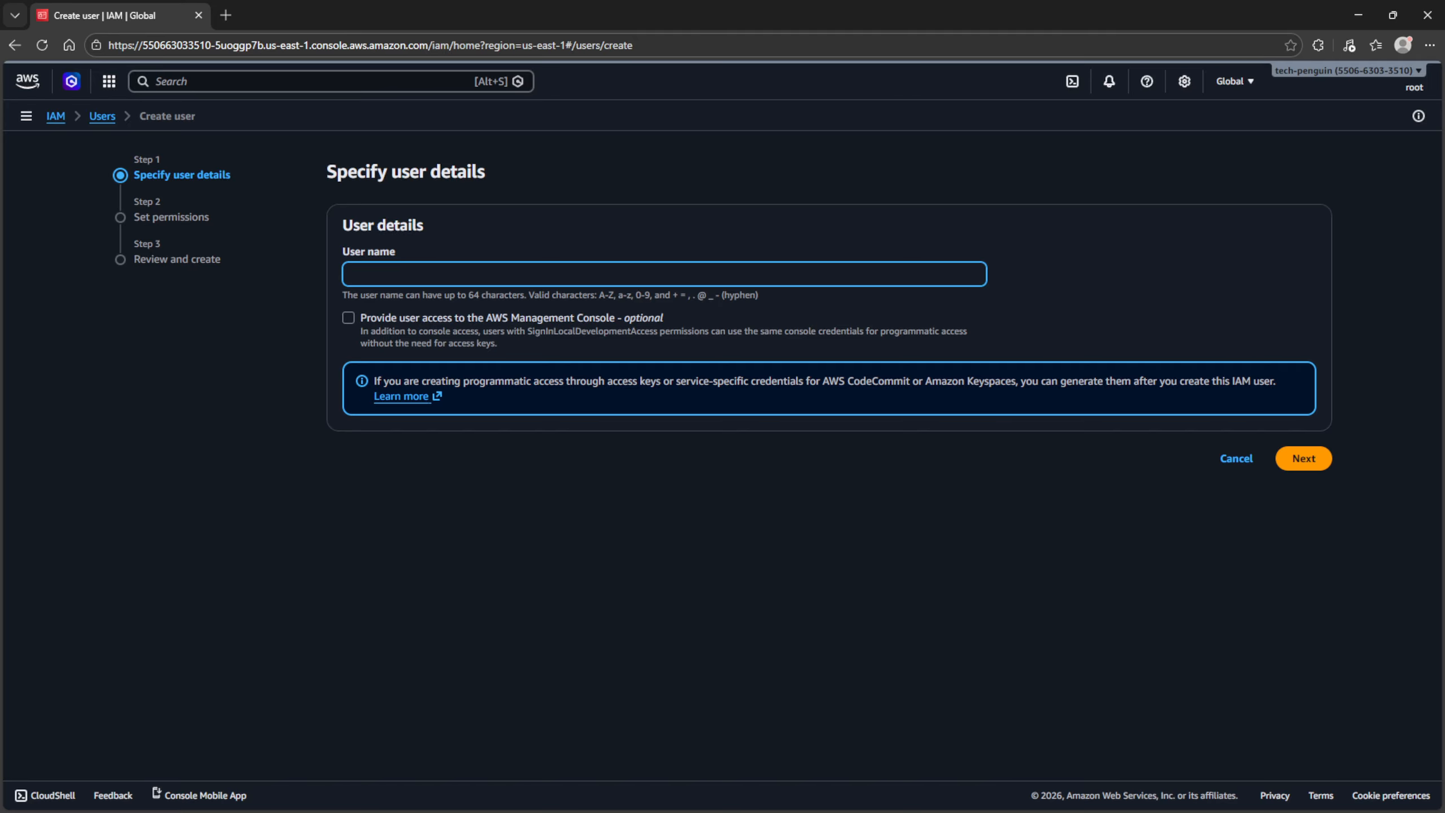
pyautogui.write('Micha')
pyautogui.press('BackSpace')
pyautogui.press('BackSpace')
pyautogui.write('h')
pyautogui.press('BackSpace')
pyautogui.write('ke')
# - Enable console access with a custom password that needs no reset at next sign-in
pyautogui.click(348, 318)
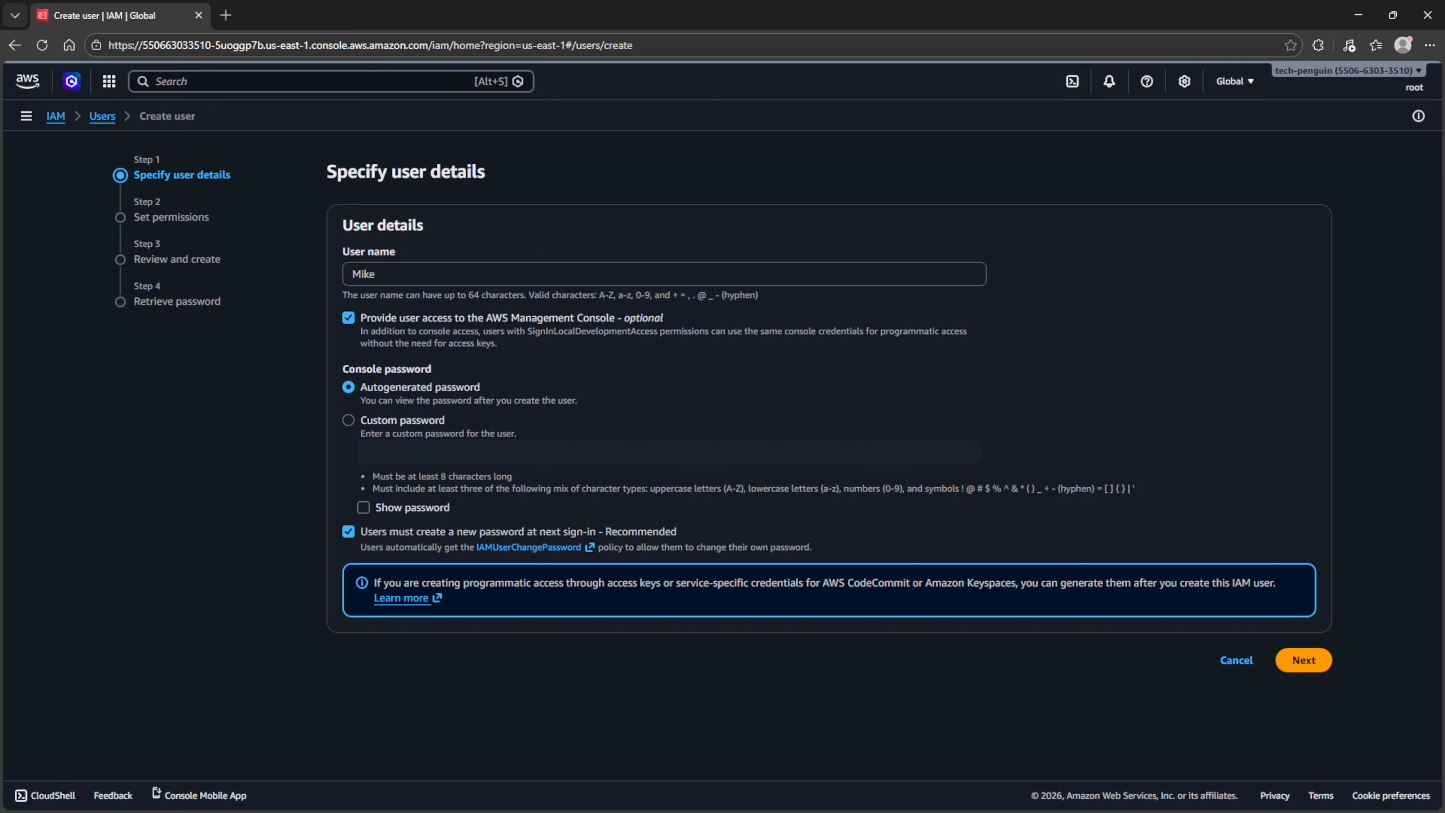
pyautogui.click(349, 420)
pyautogui.click(432, 452)
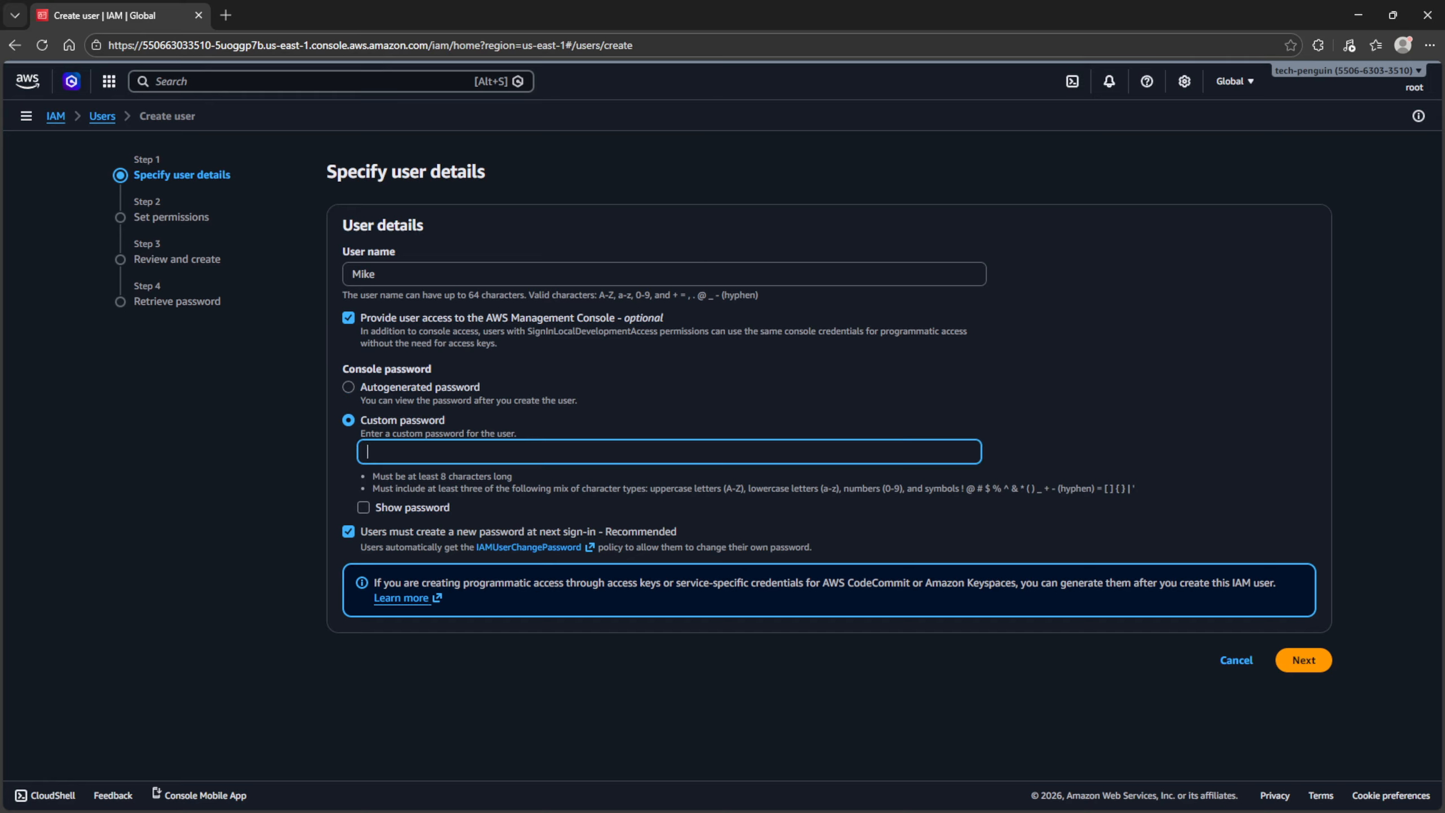
pyautogui.write('***************')
pyautogui.click(349, 532)
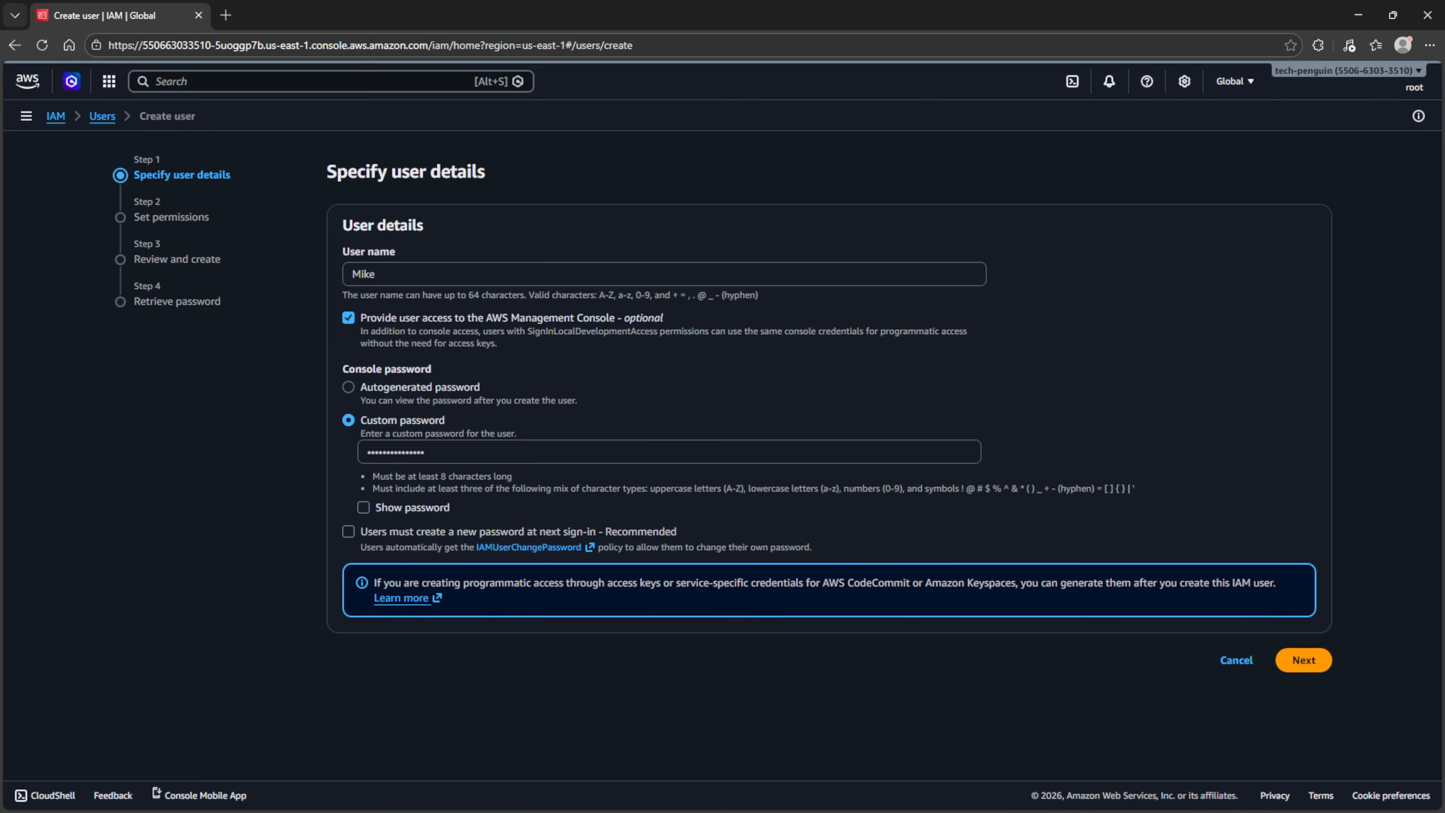
pyautogui.click(1304, 660)
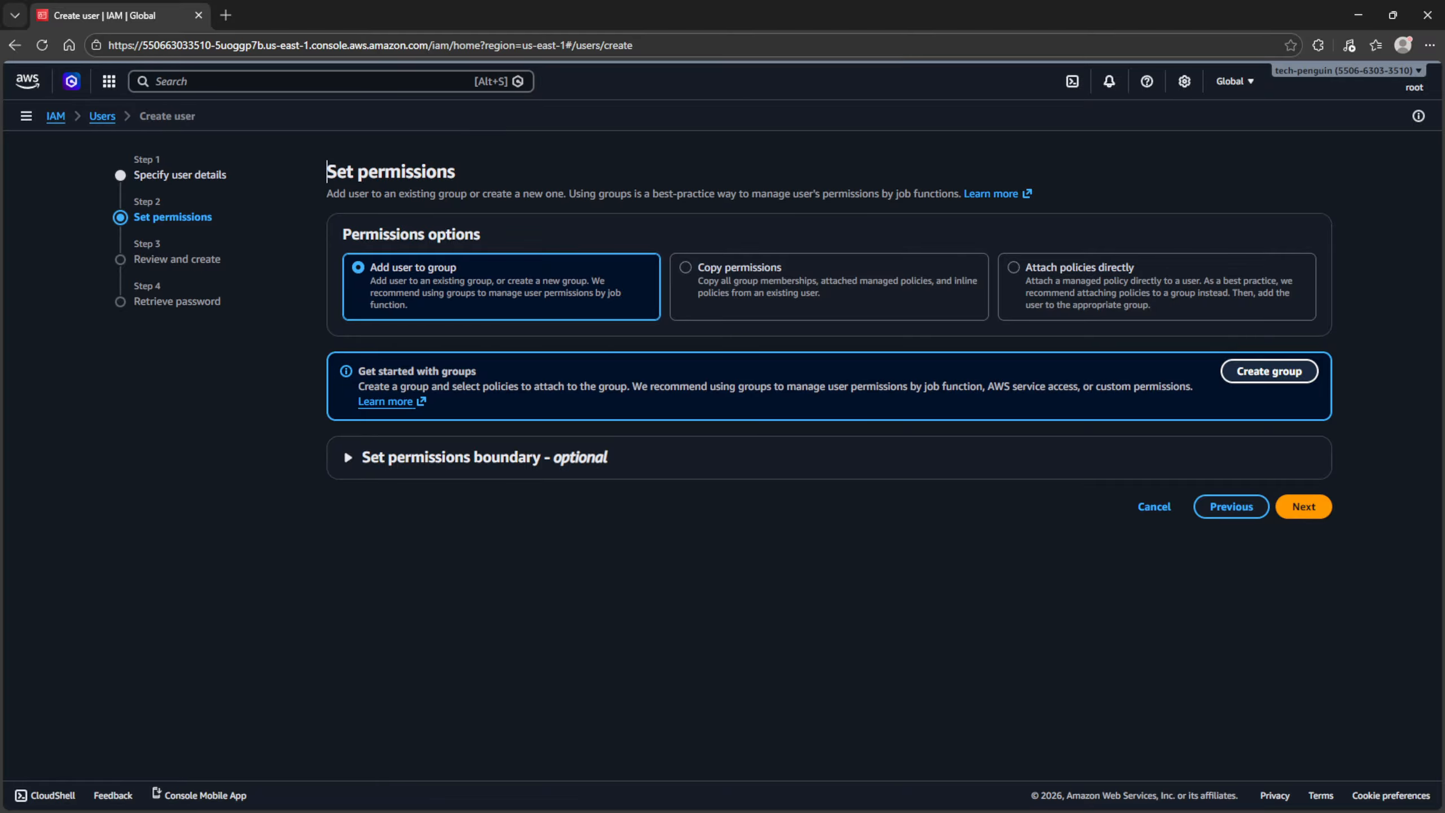
# - Create a user group named 'Admin' with the AdministratorAccess policy attached
pyautogui.click(1270, 371)
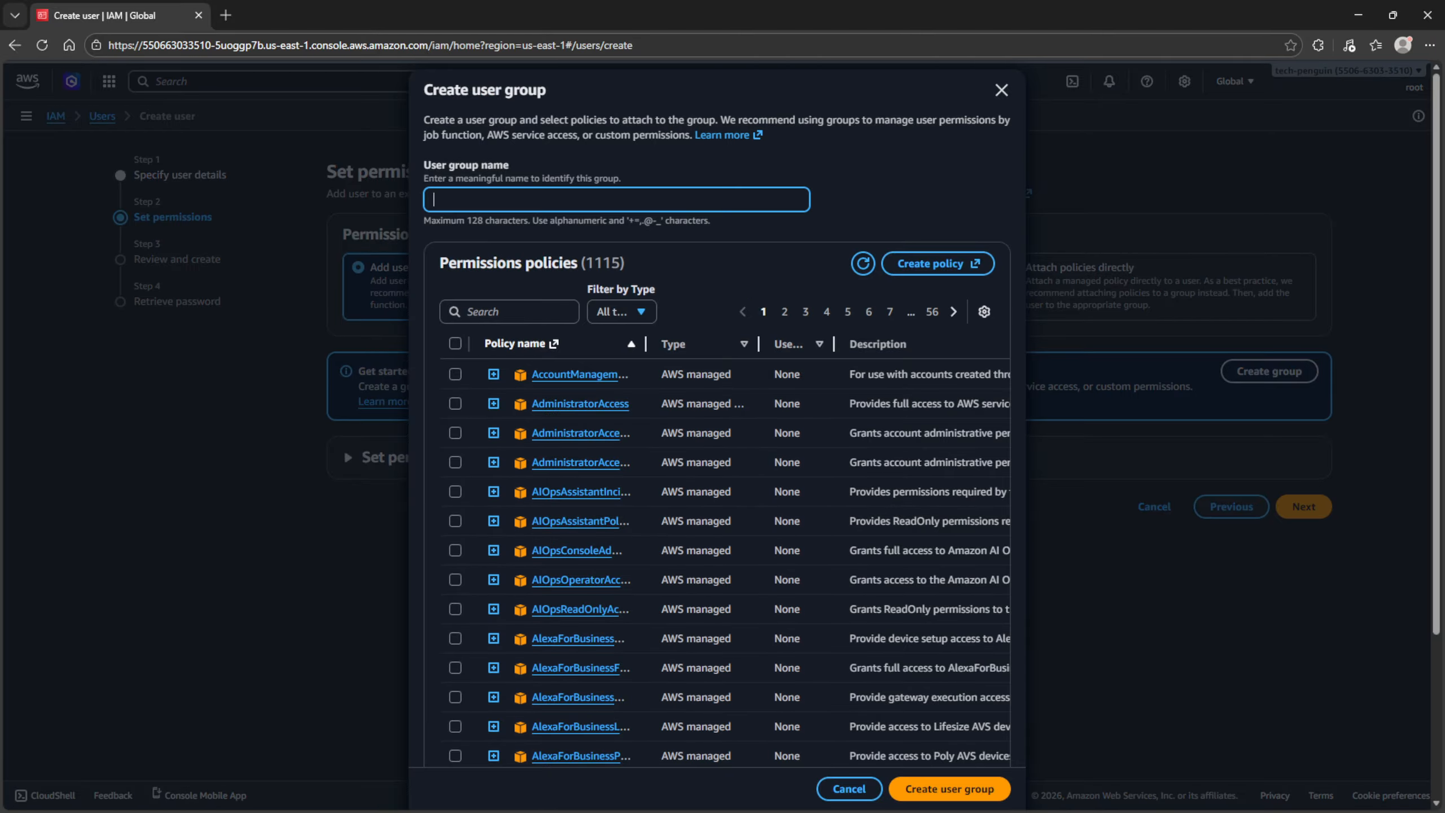
pyautogui.write('Admin')
pyautogui.click(455, 403)
pyautogui.scroll(-3, 455, 403)
pyautogui.scroll(3, 717, 421)
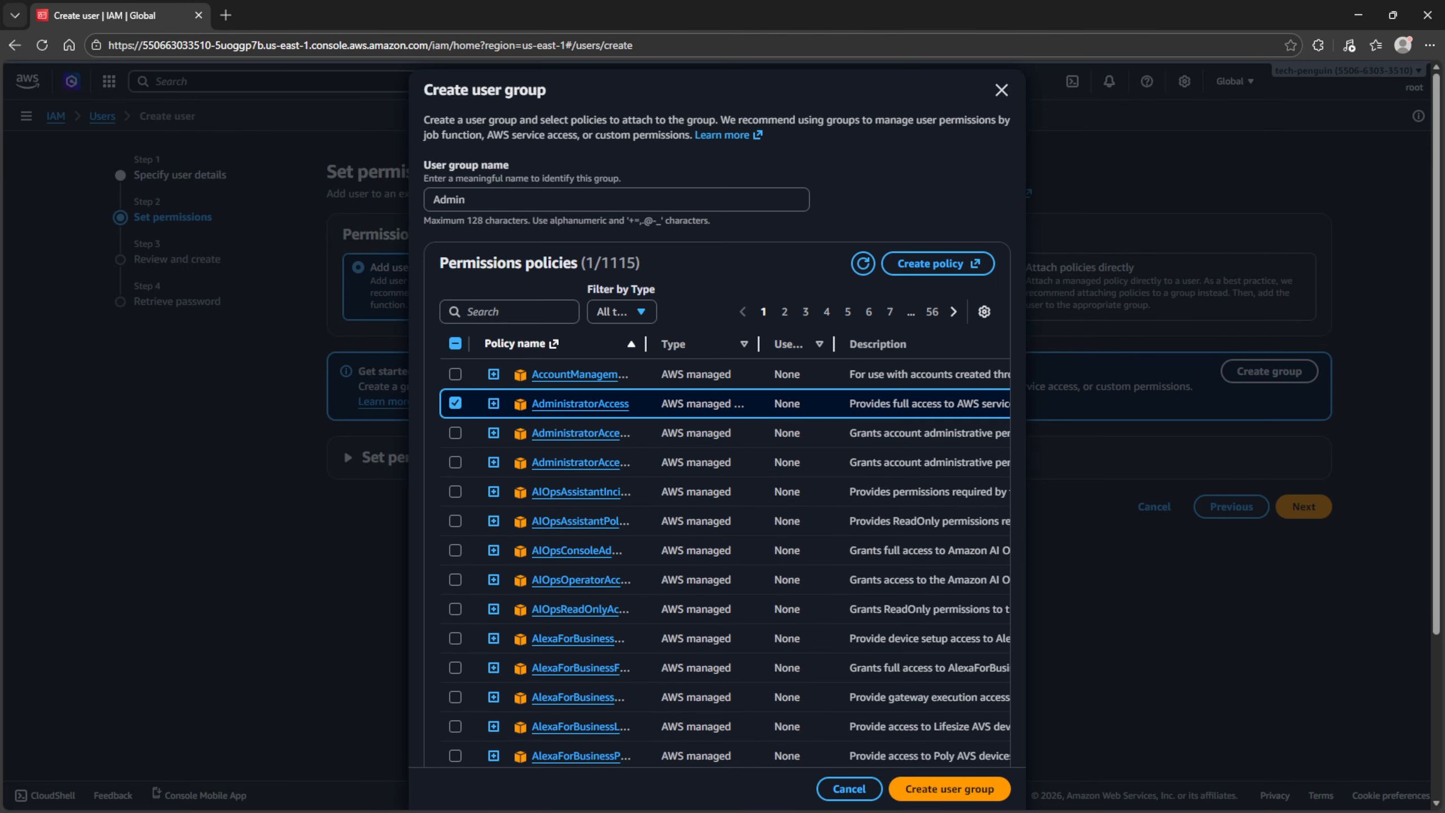
pyautogui.scroll(-2, 717, 422)
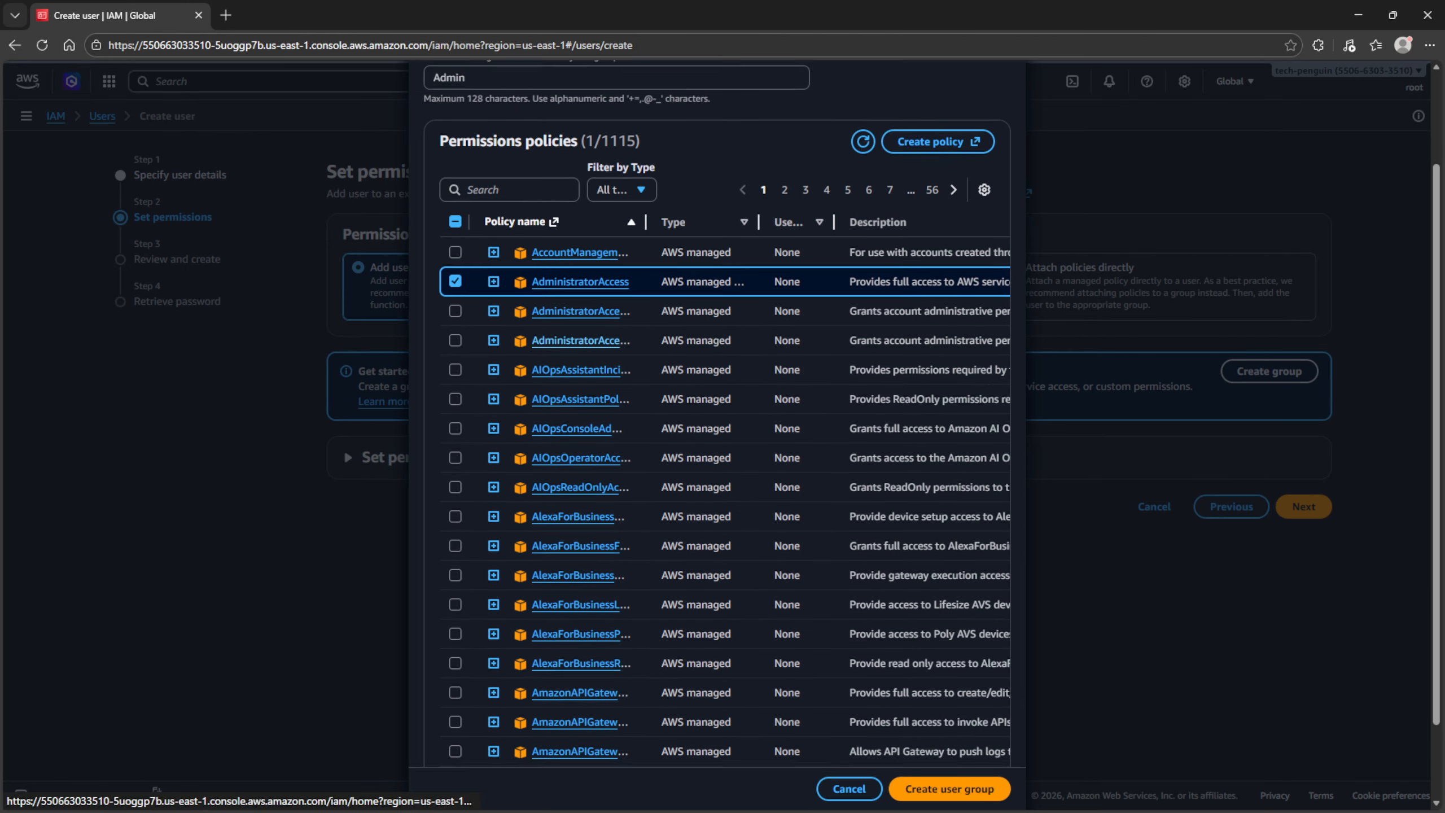
pyautogui.scroll(2, 717, 421)
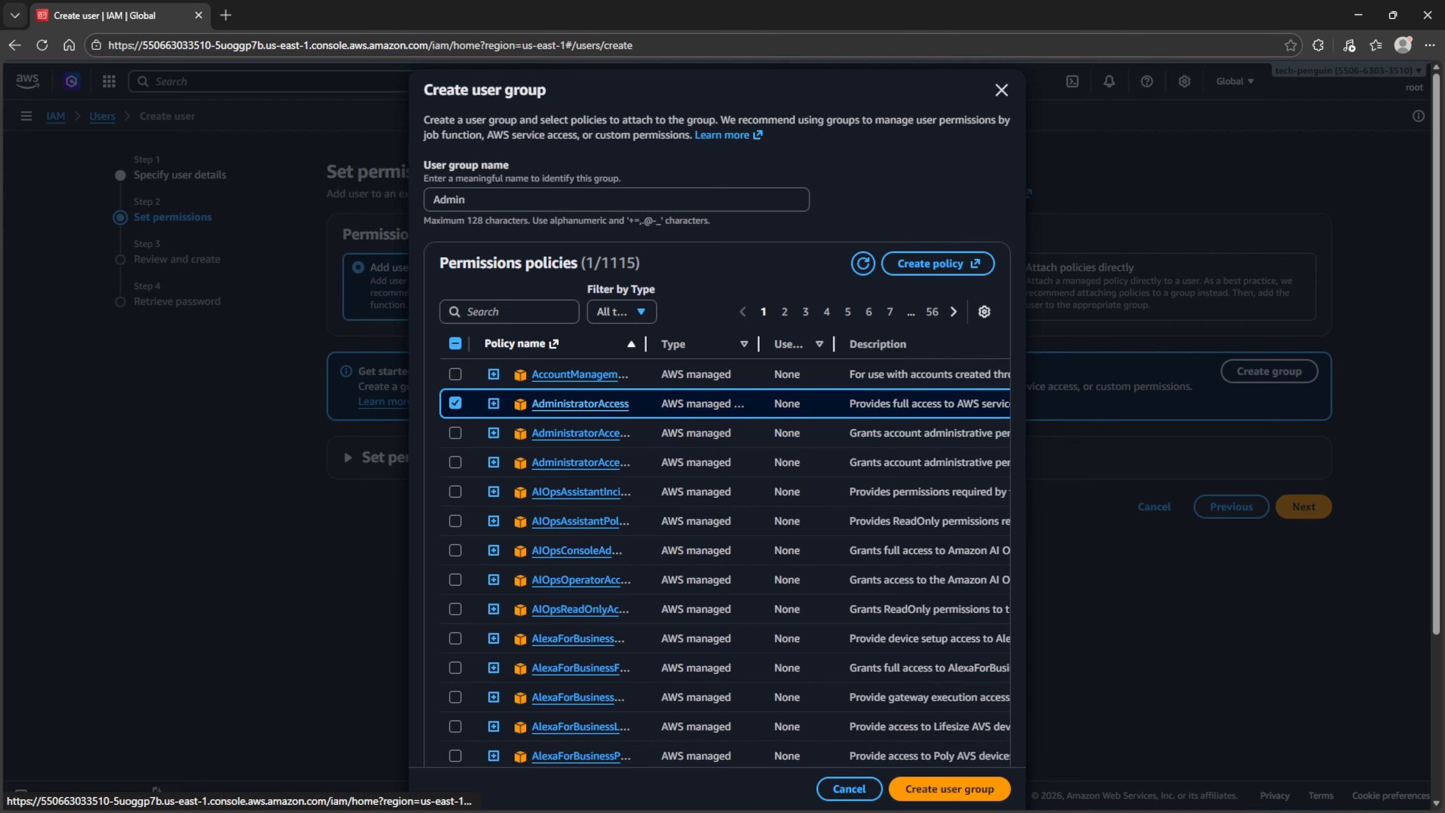
pyautogui.scroll(-3, 581, 403)
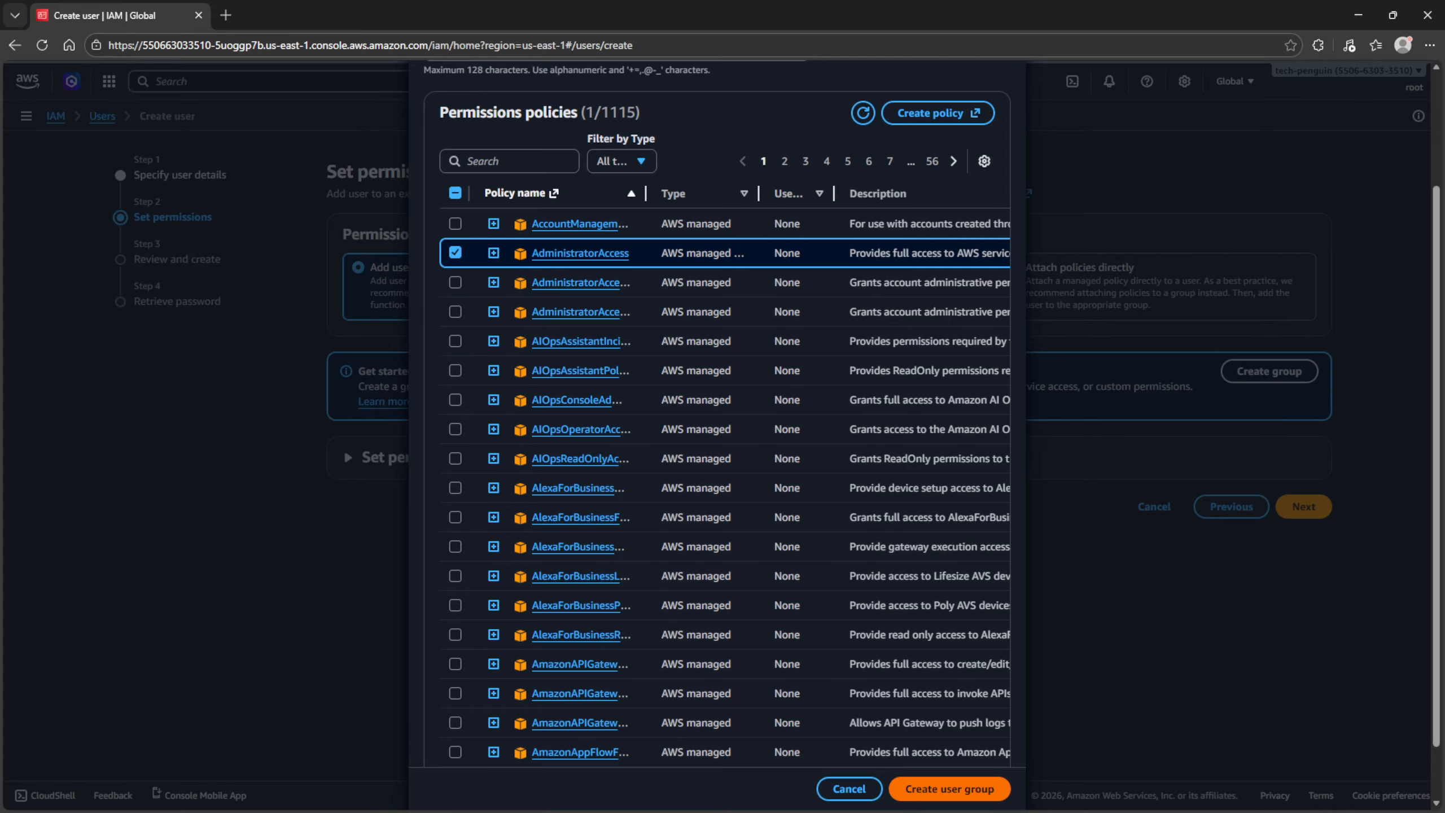
pyautogui.click(949, 788)
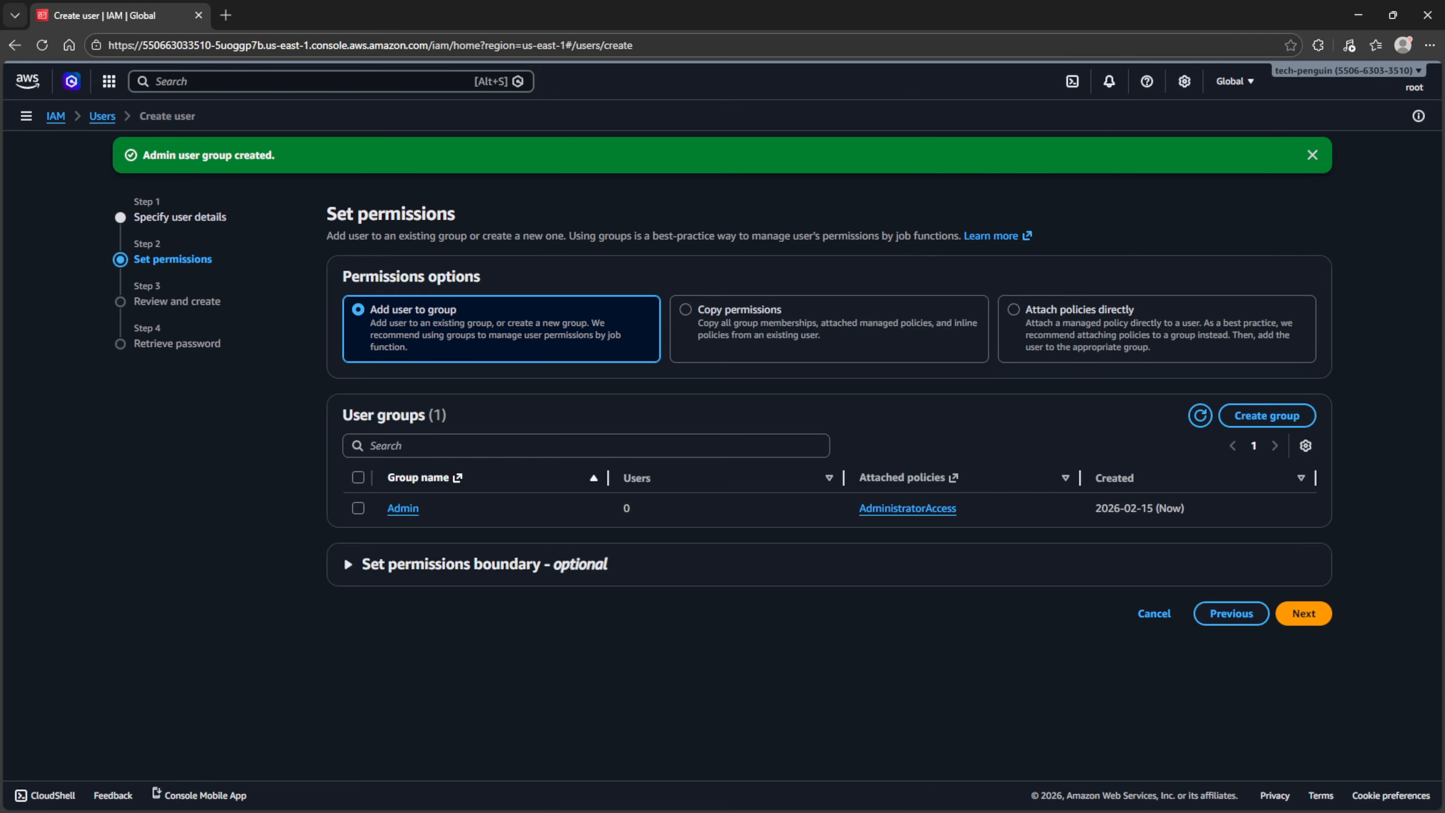
# - Put the user in the Admin group and tag it Department = Eng
pyautogui.click(357, 507)
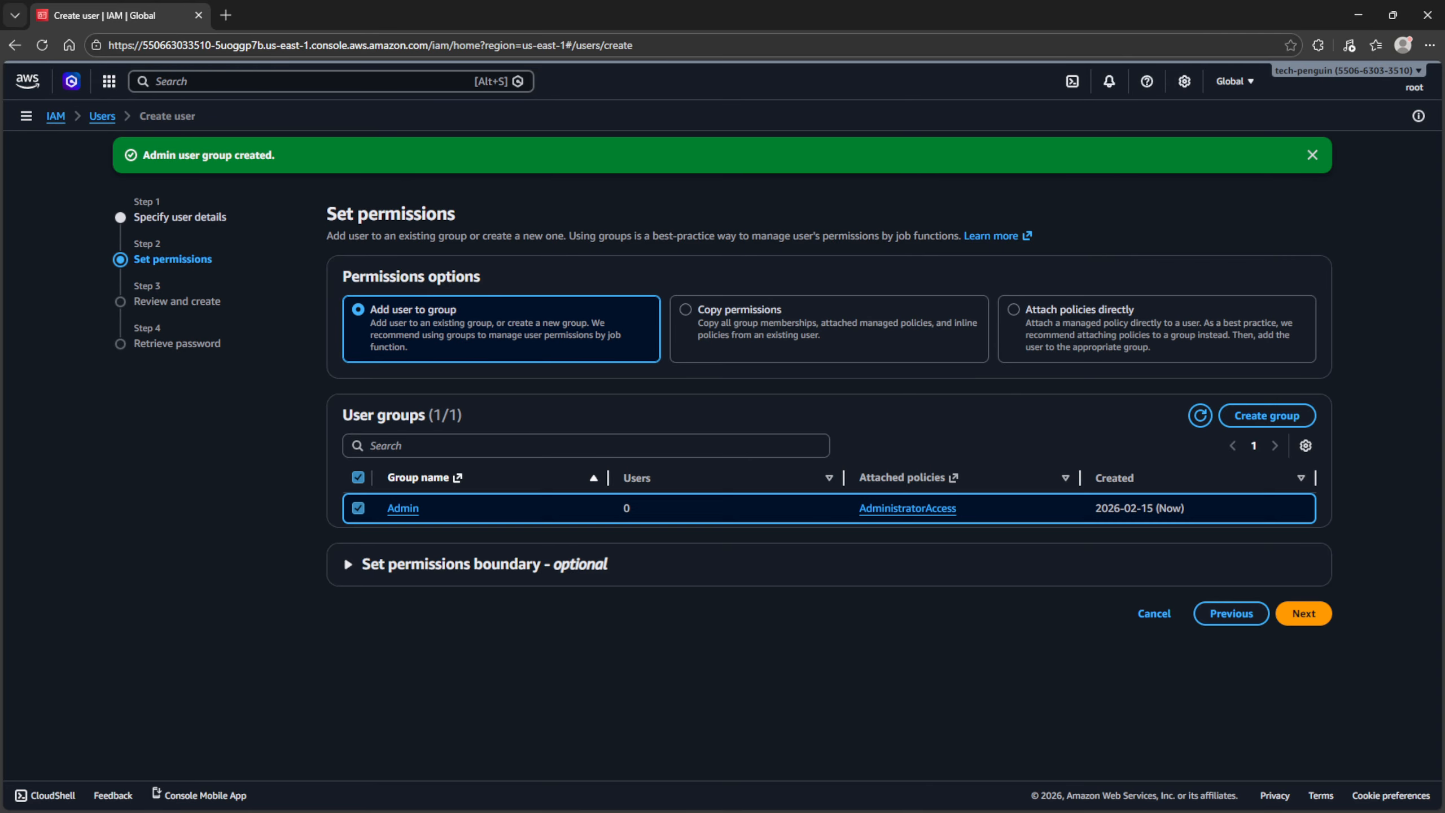
pyautogui.click(1304, 613)
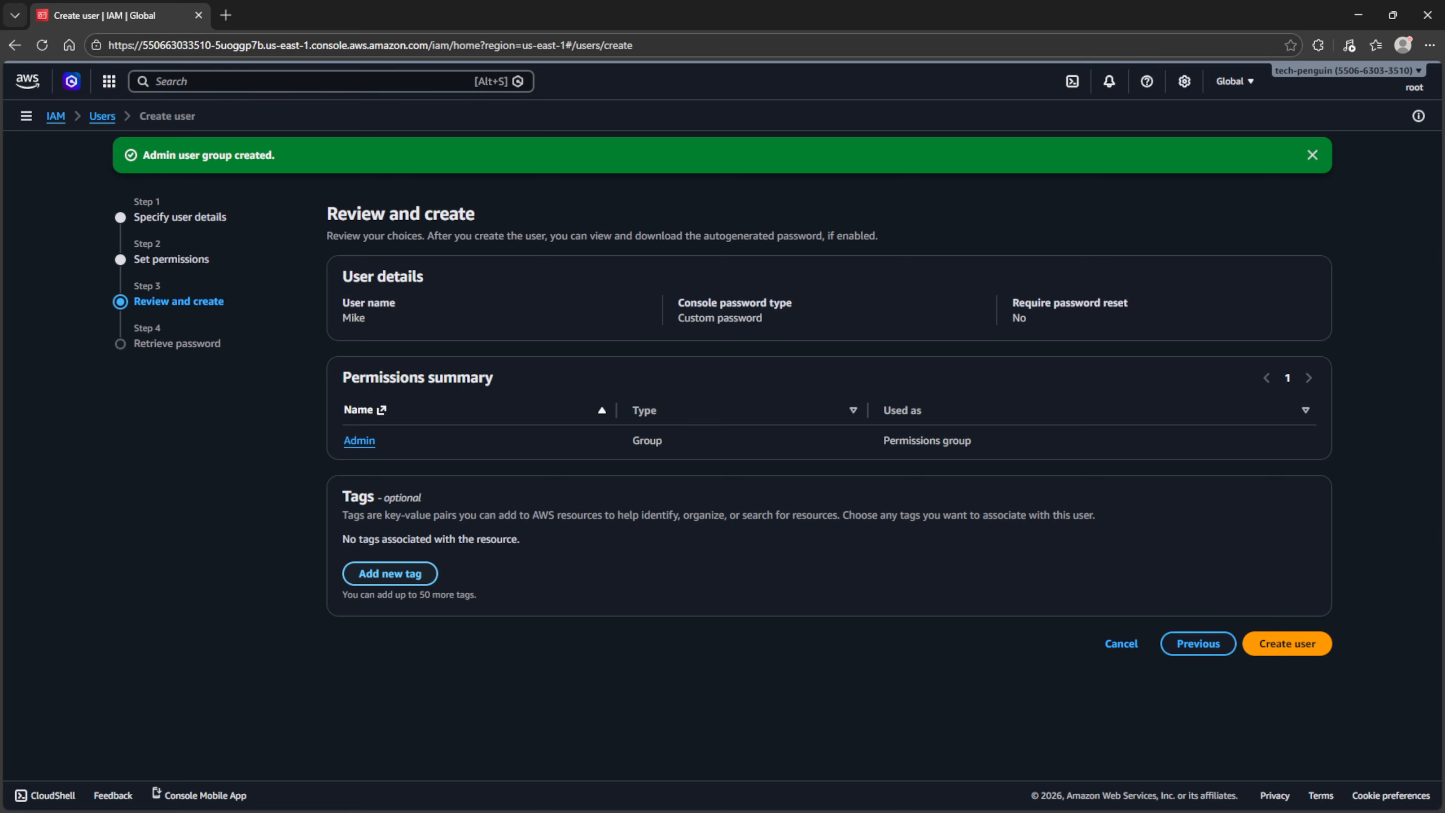
pyautogui.click(389, 573)
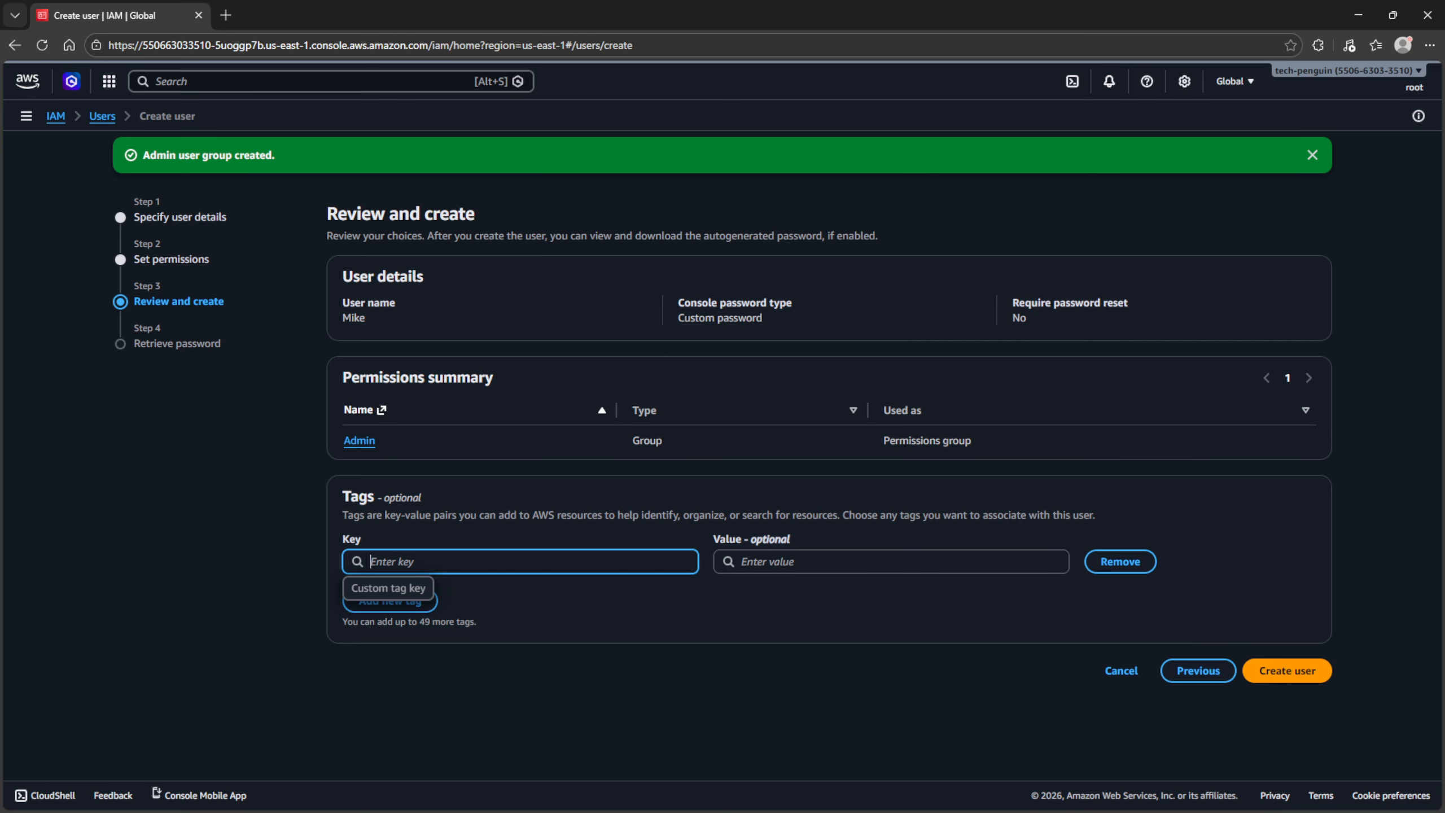
pyautogui.write('Dep')
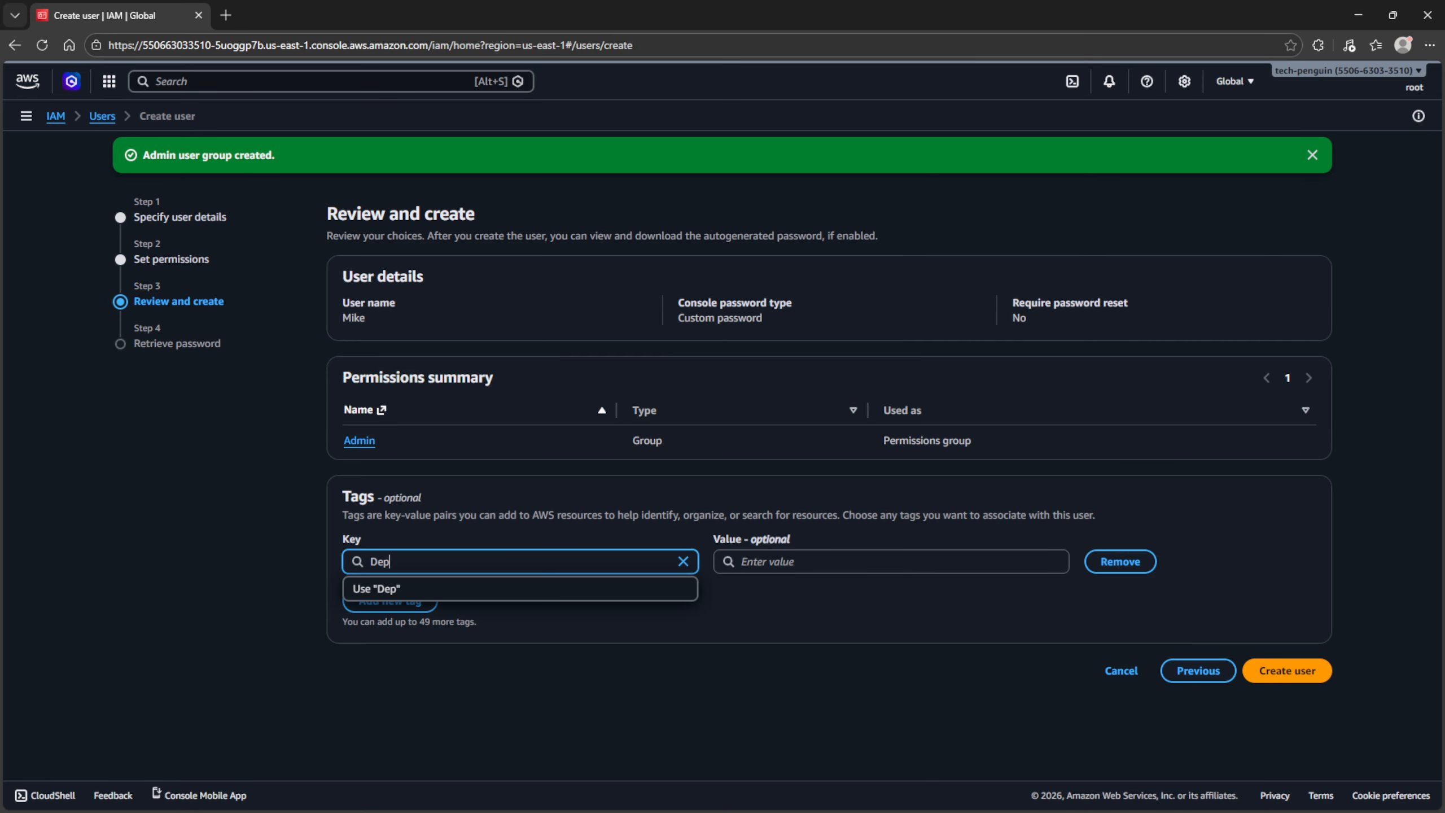
pyautogui.write('artment')
pyautogui.press('Tab')
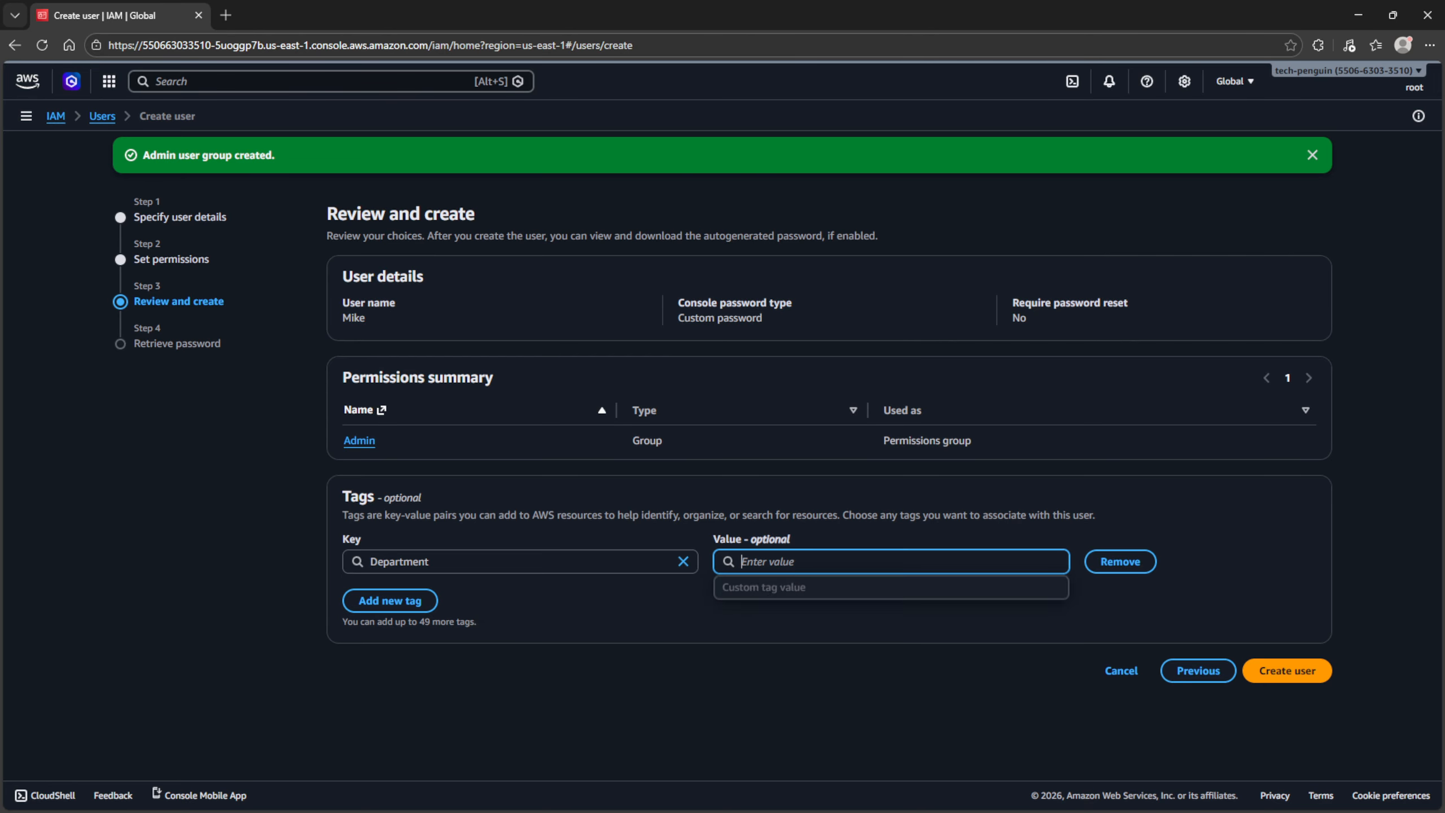
pyautogui.write('Eng')
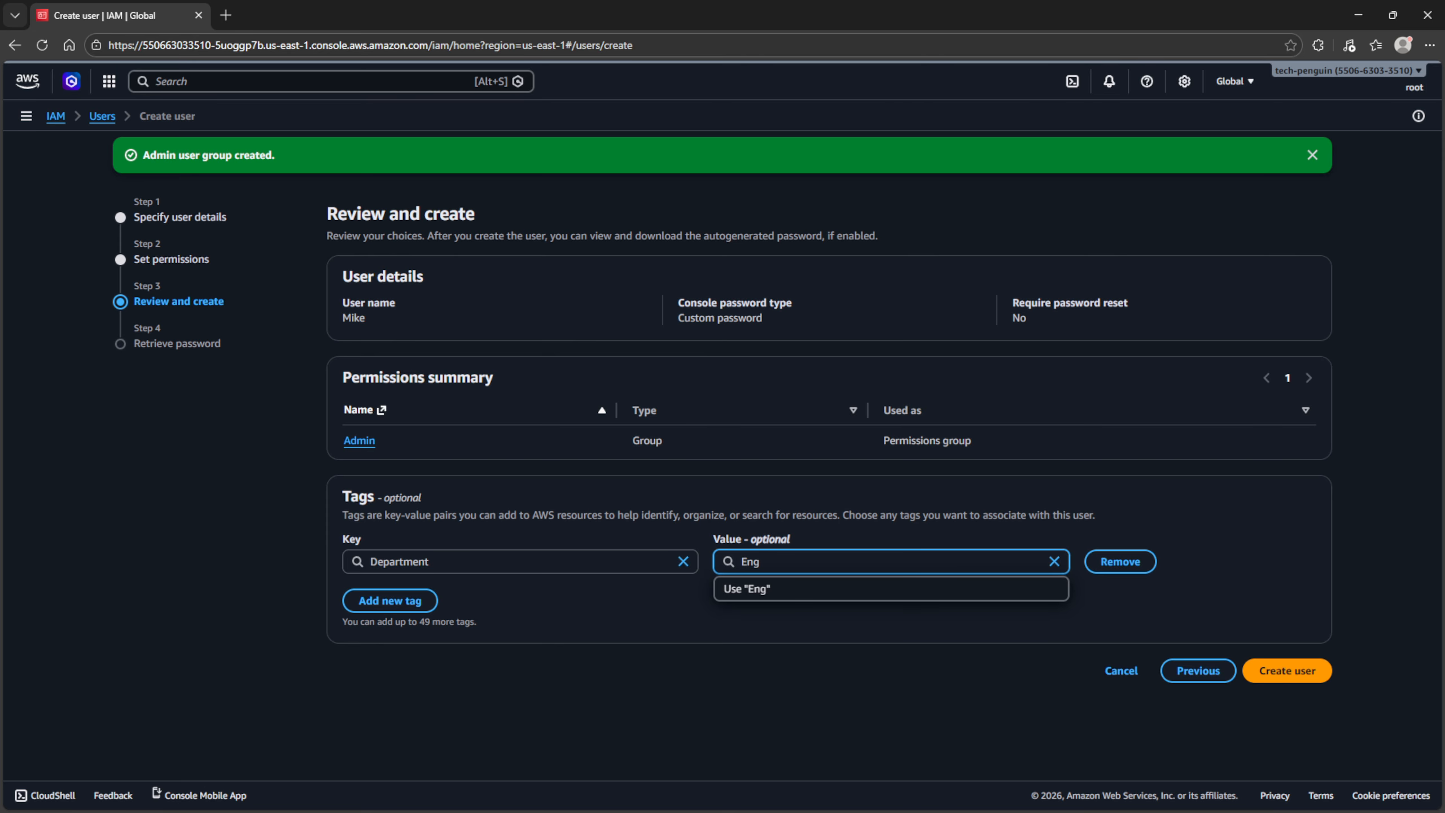
pyautogui.click(1105, 671)
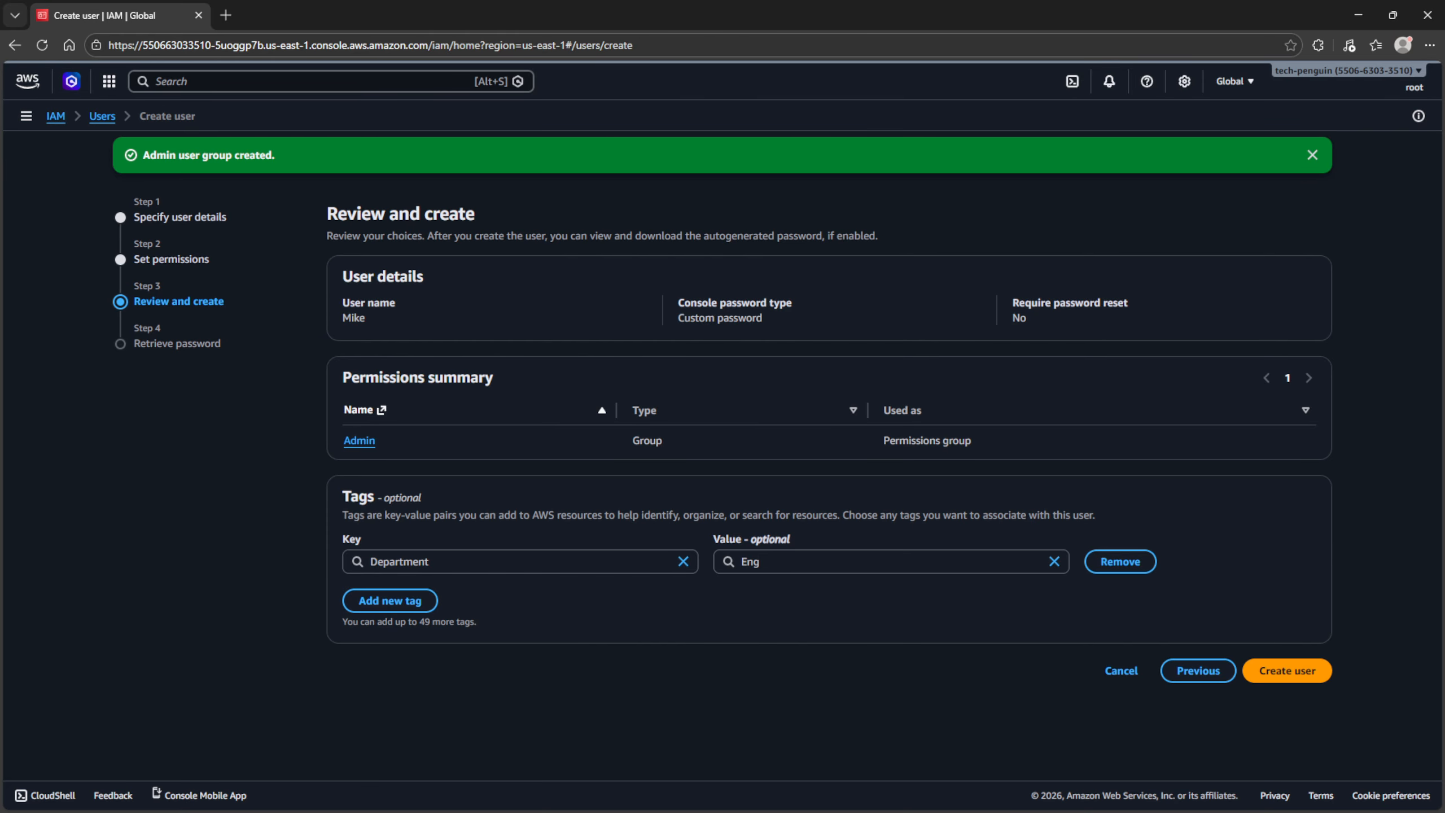
# - Create the user and go back to the users list without viewing the password
pyautogui.click(1287, 671)
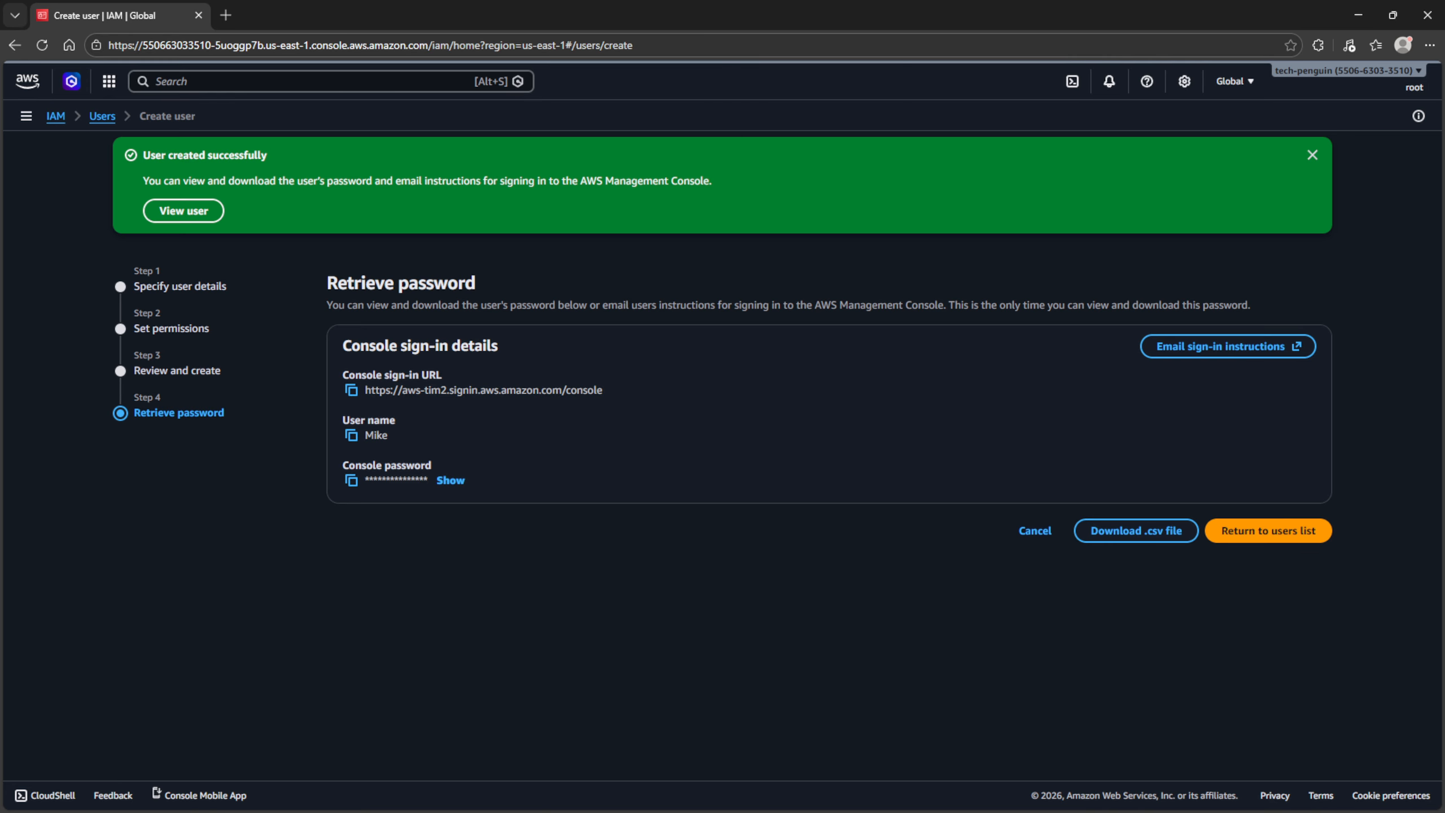
pyautogui.click(1268, 530)
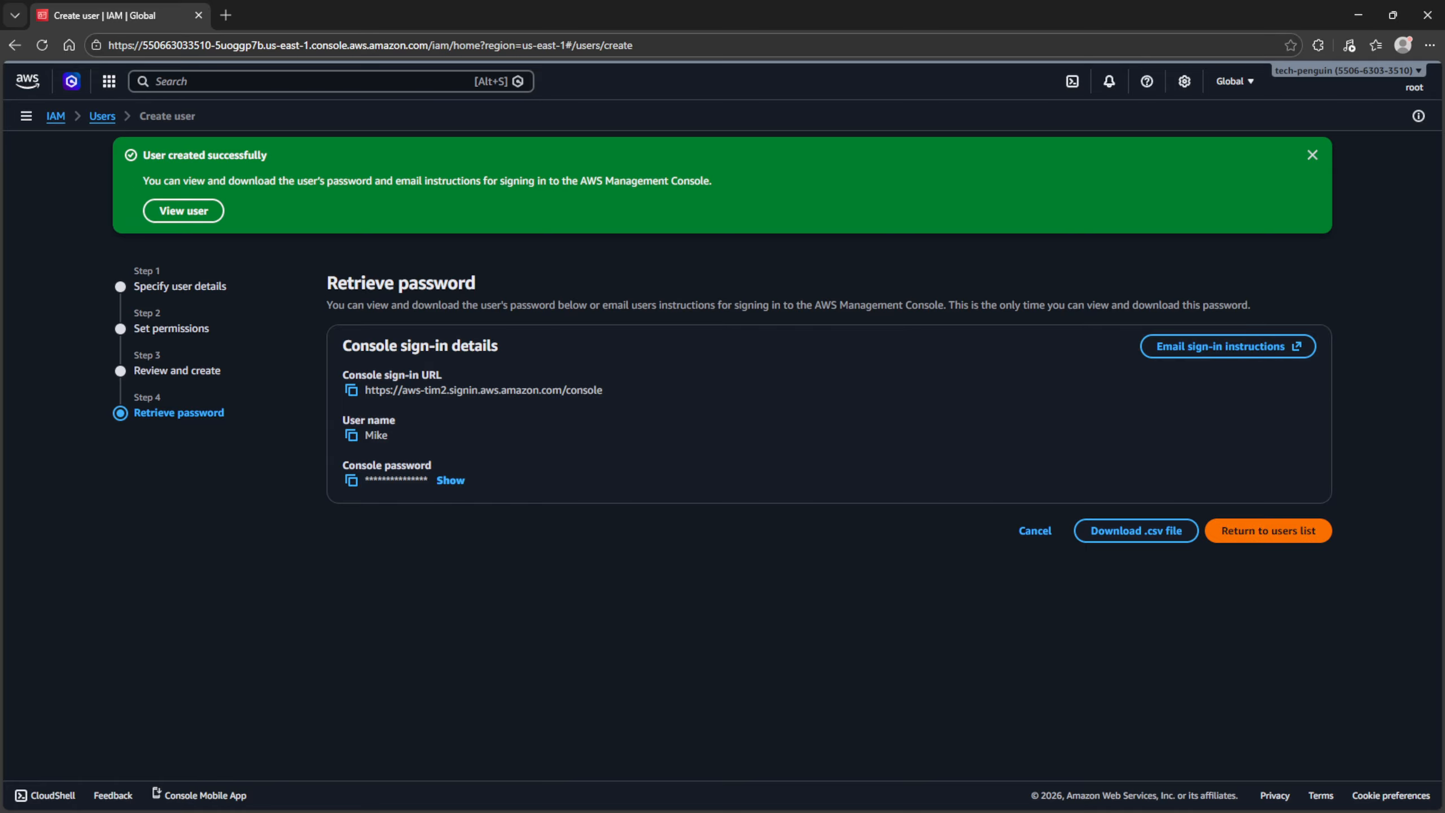
pyautogui.click(894, 504)
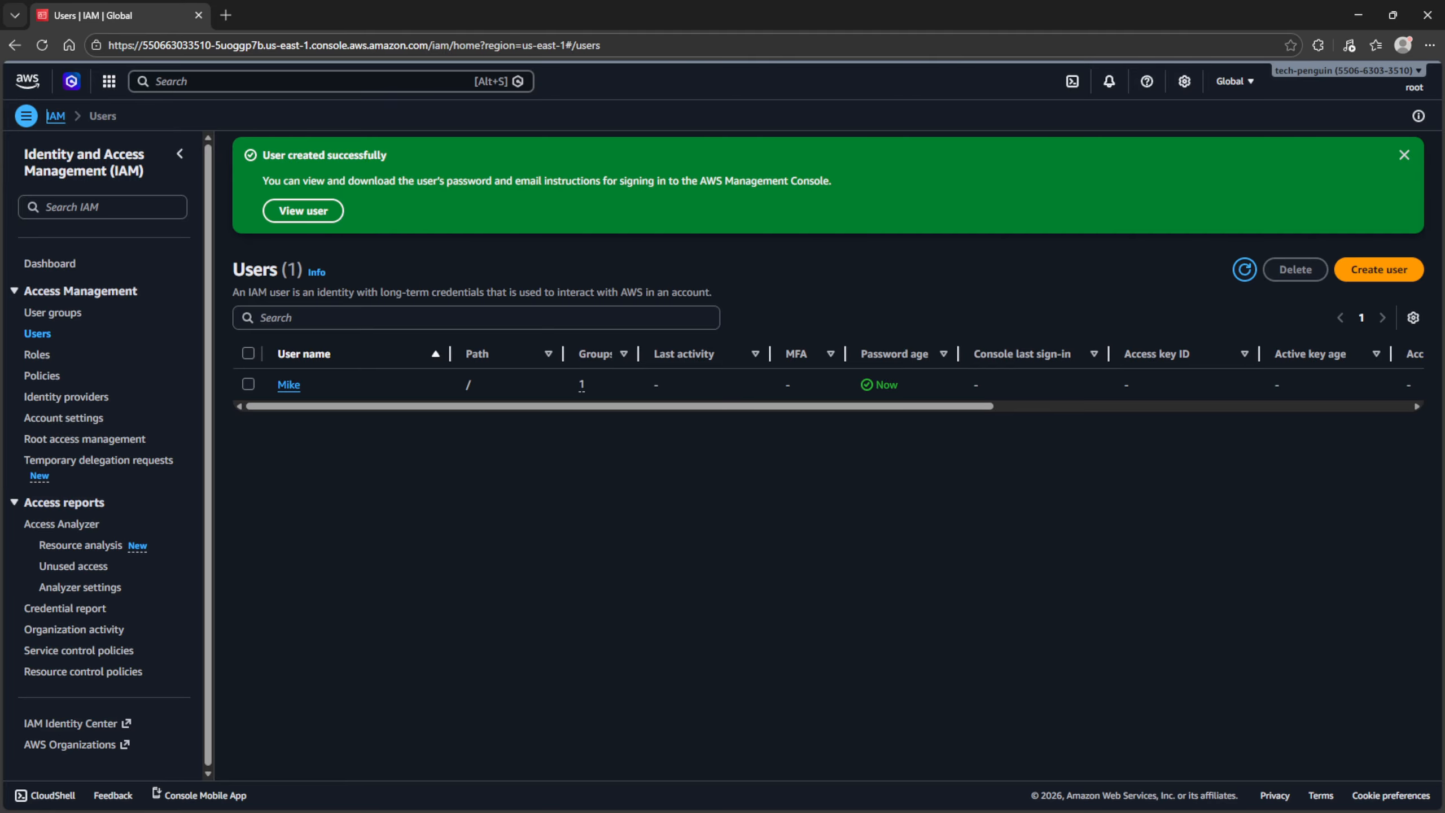
# - Try setting the account alias to 'aws-mike' from the IAM dashboard
pyautogui.click(50, 263)
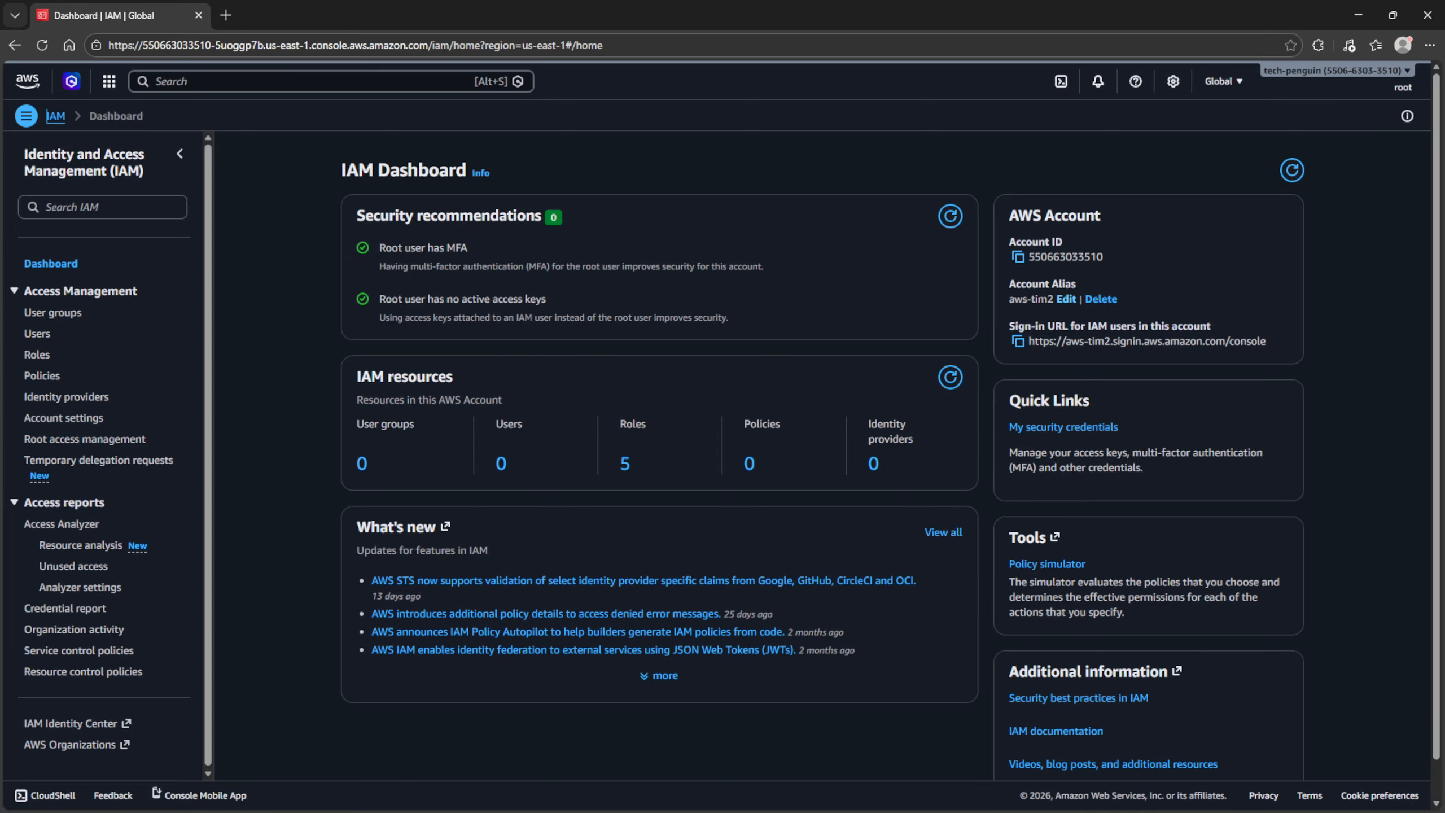
pyautogui.click(1065, 298)
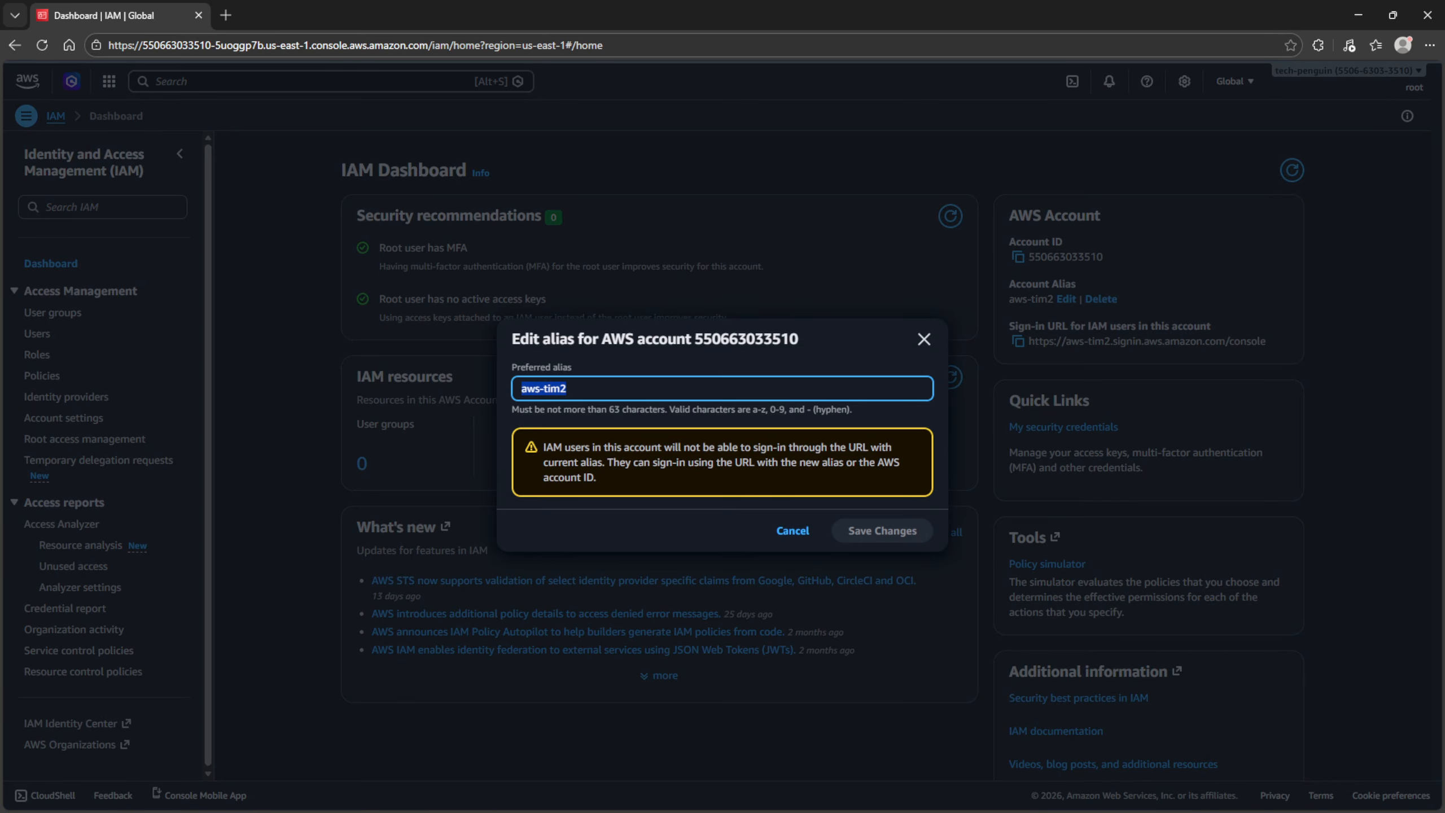
pyautogui.write('aws-')
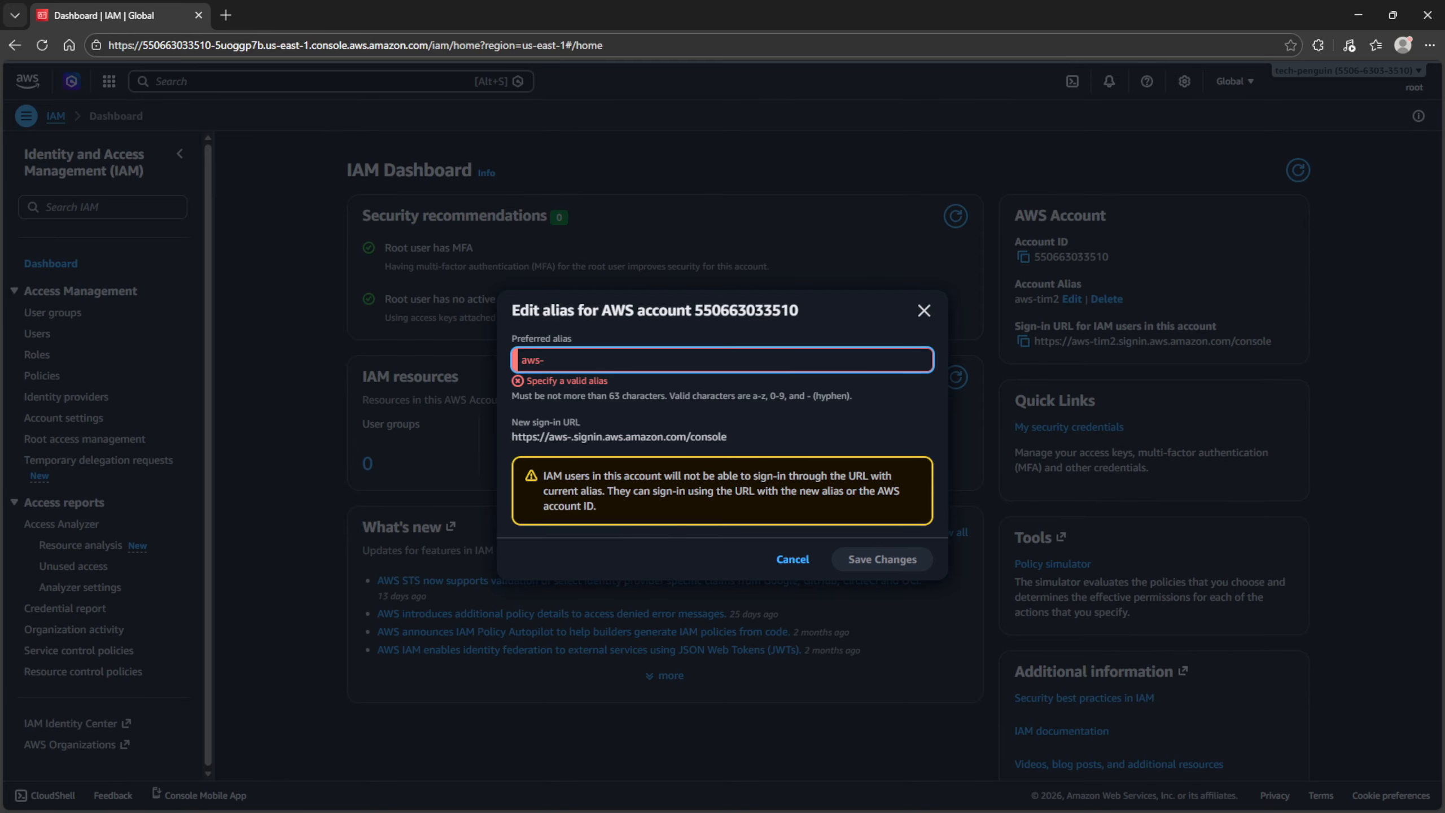
pyautogui.write('mike')
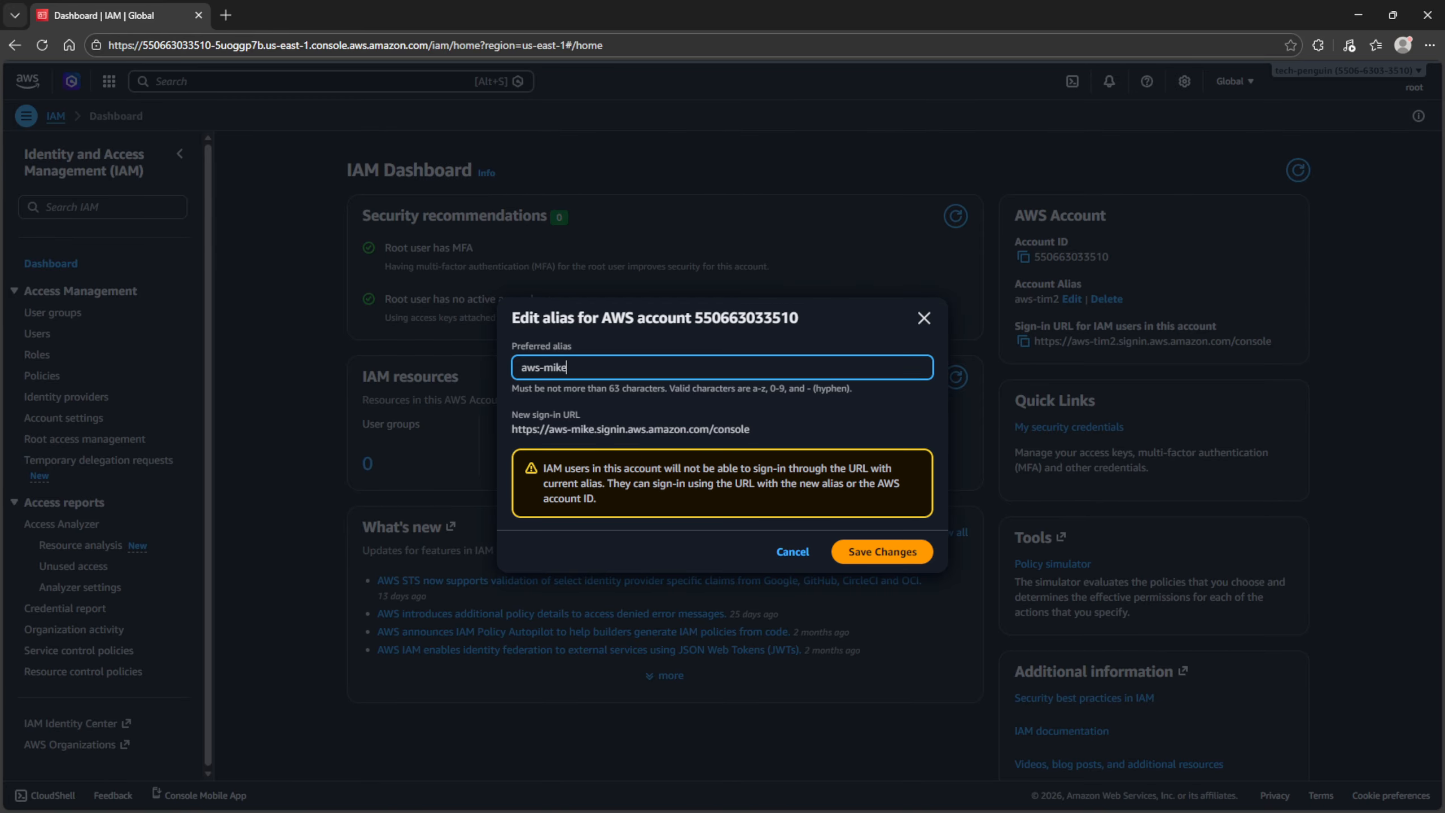
pyautogui.press('Return')
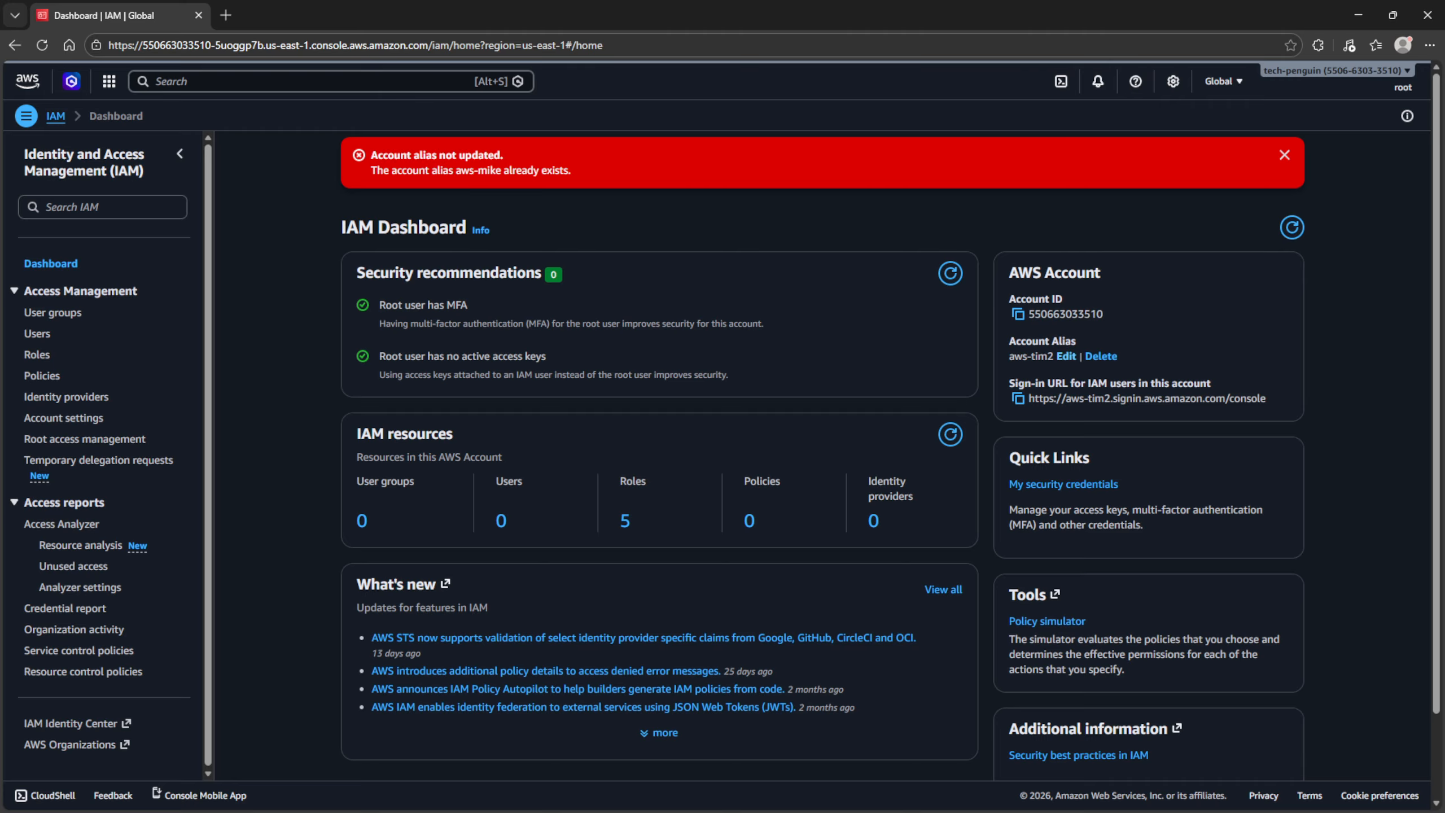
# - Change the account alias to 'aws-mike2' and open an InPrivate window
pyautogui.click(1066, 356)
pyautogui.click(575, 389)
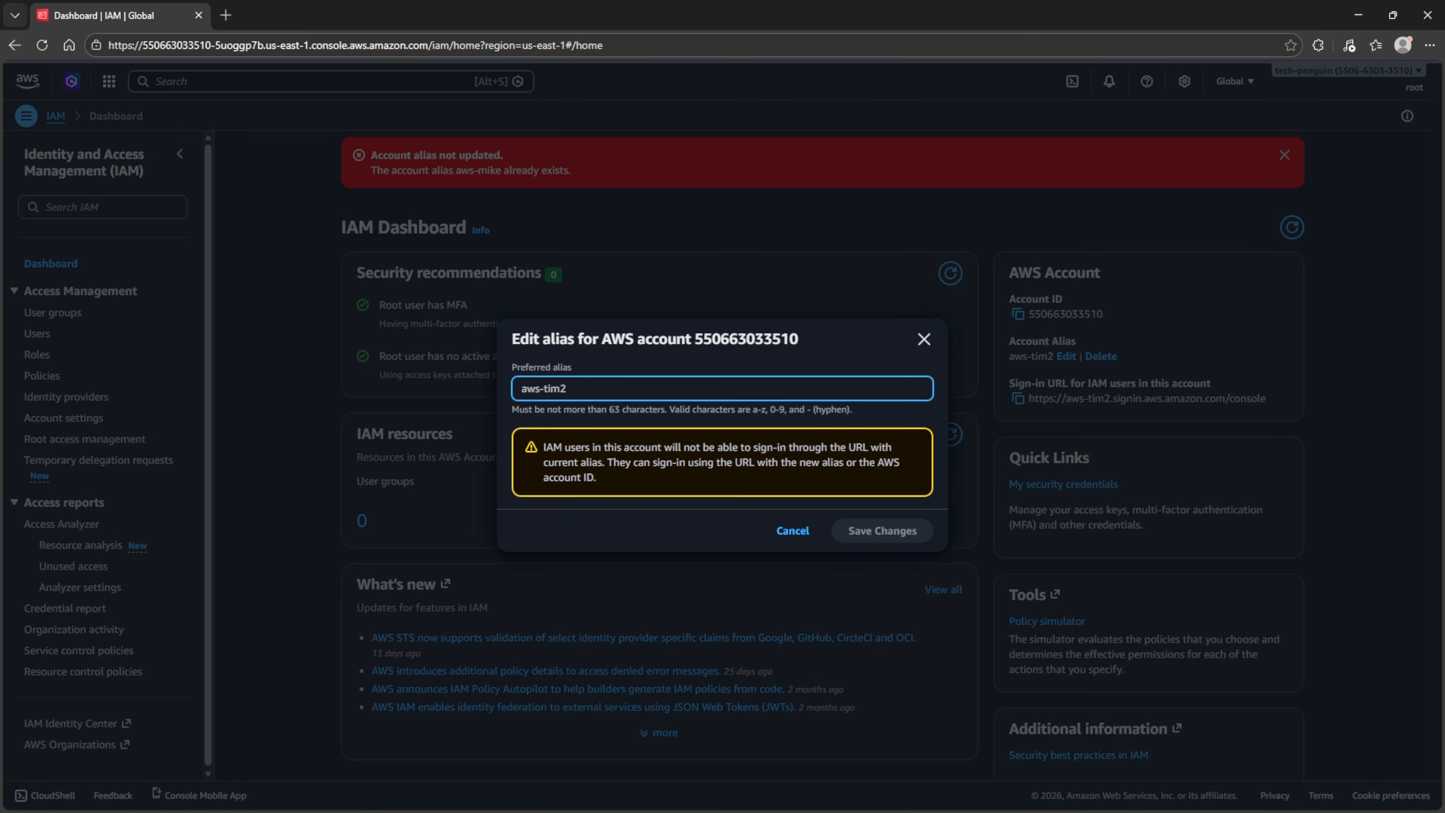
pyautogui.press('BackSpace')
pyautogui.press('BackSpace')
pyautogui.press('BackSpace')
pyautogui.press('BackSpace')
pyautogui.write('mi')
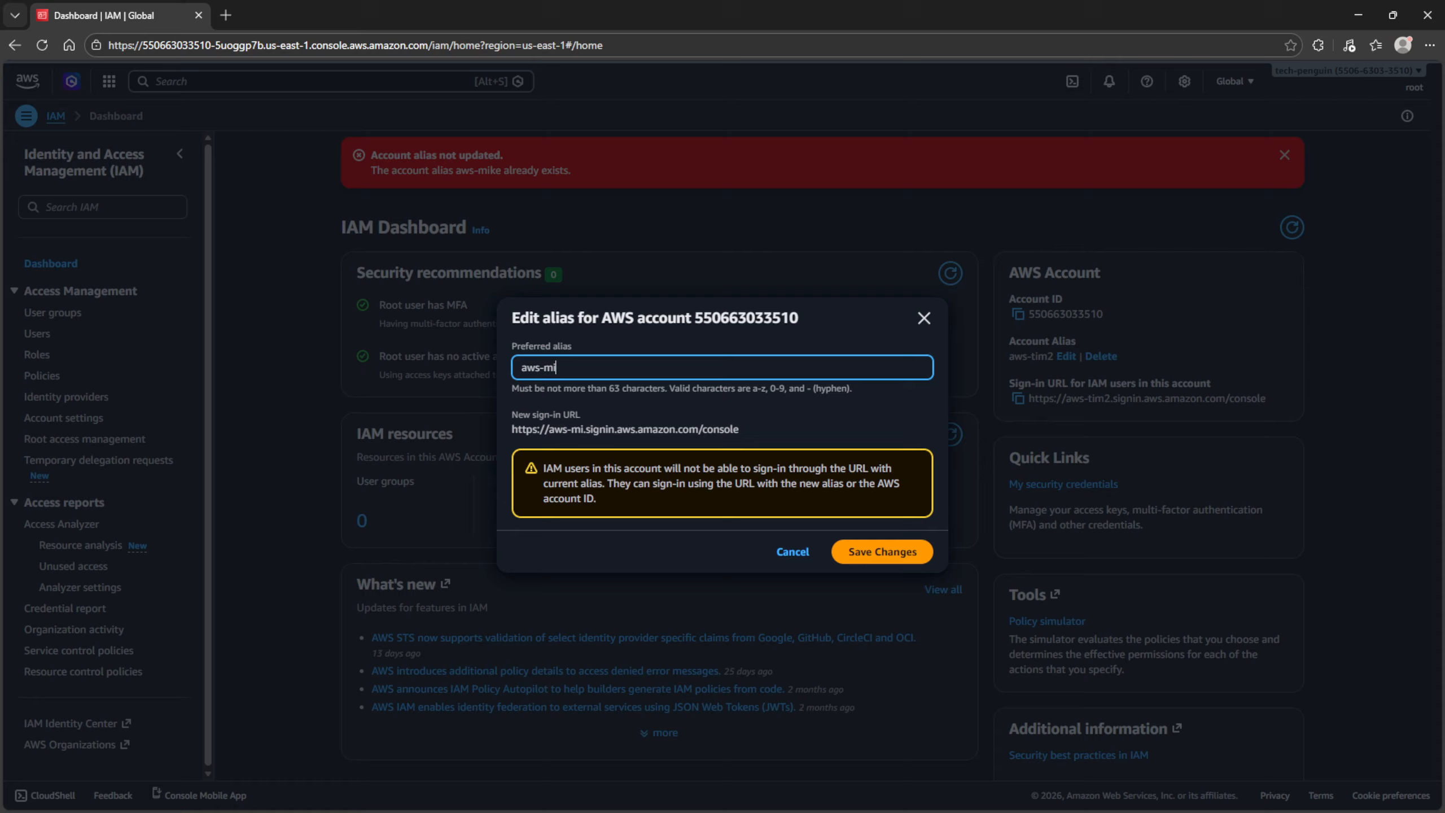
pyautogui.write('ke2')
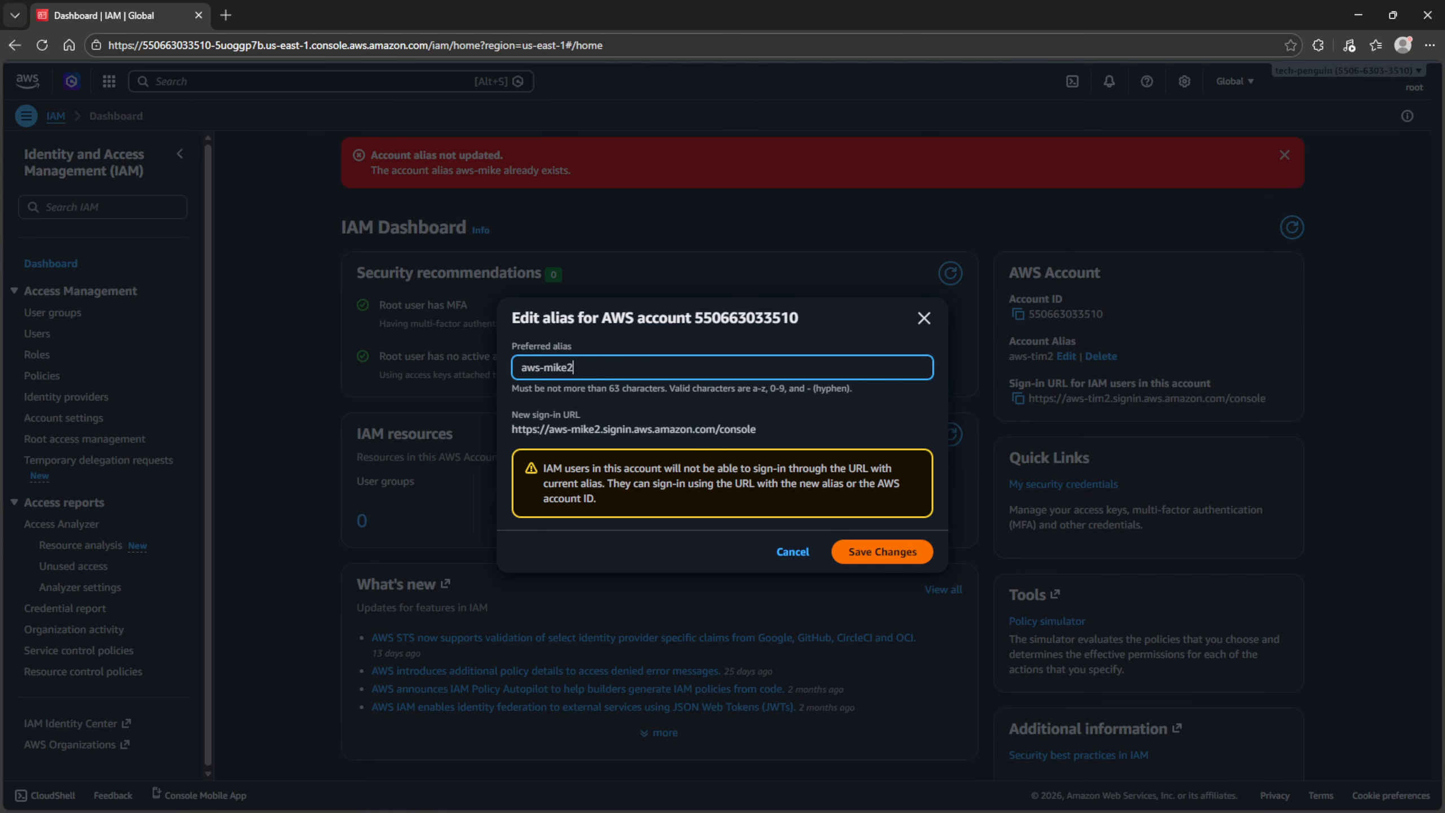
pyautogui.press('Return')
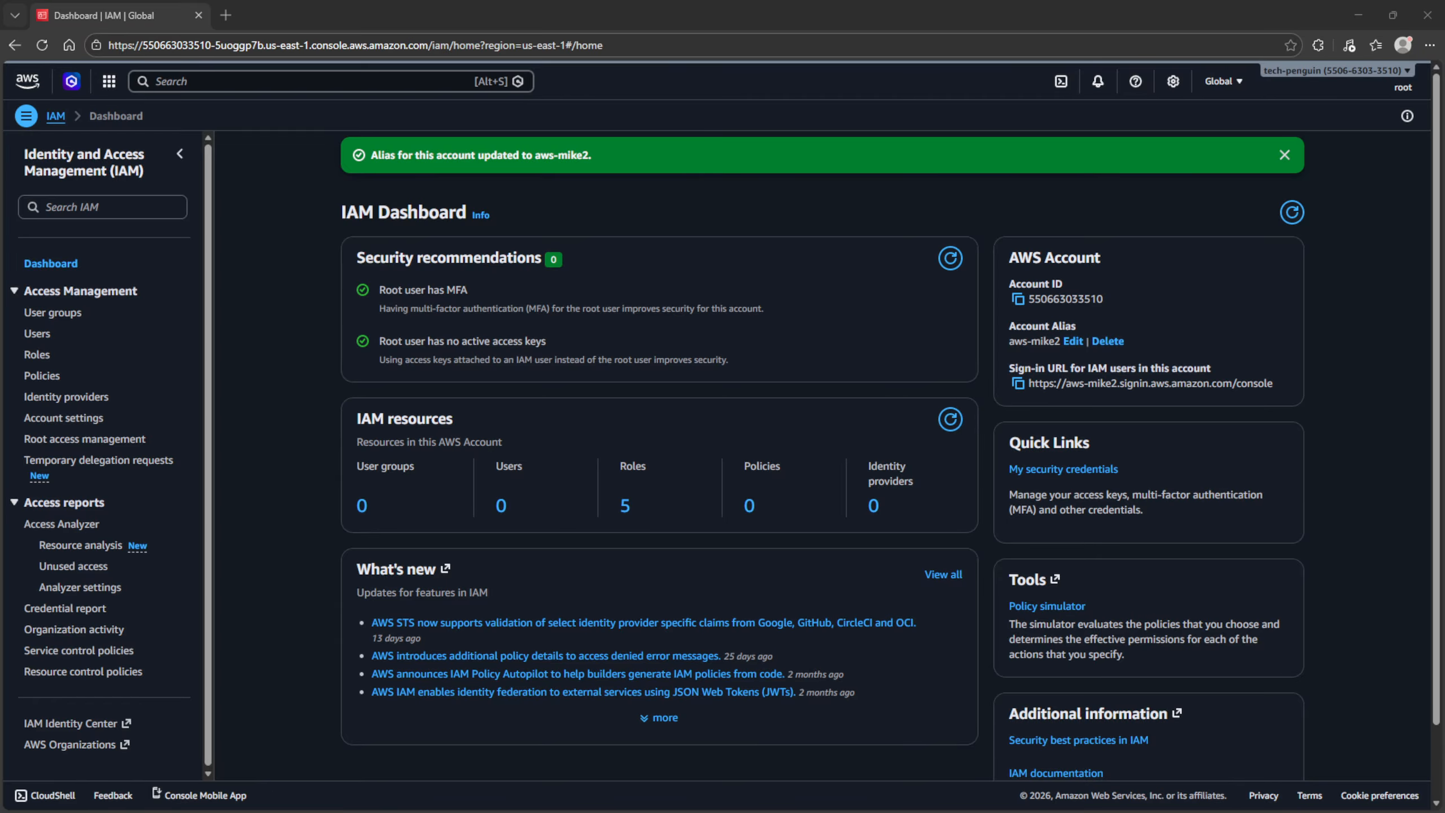
pyautogui.hotkey('ctrl', 'shift', 'n')
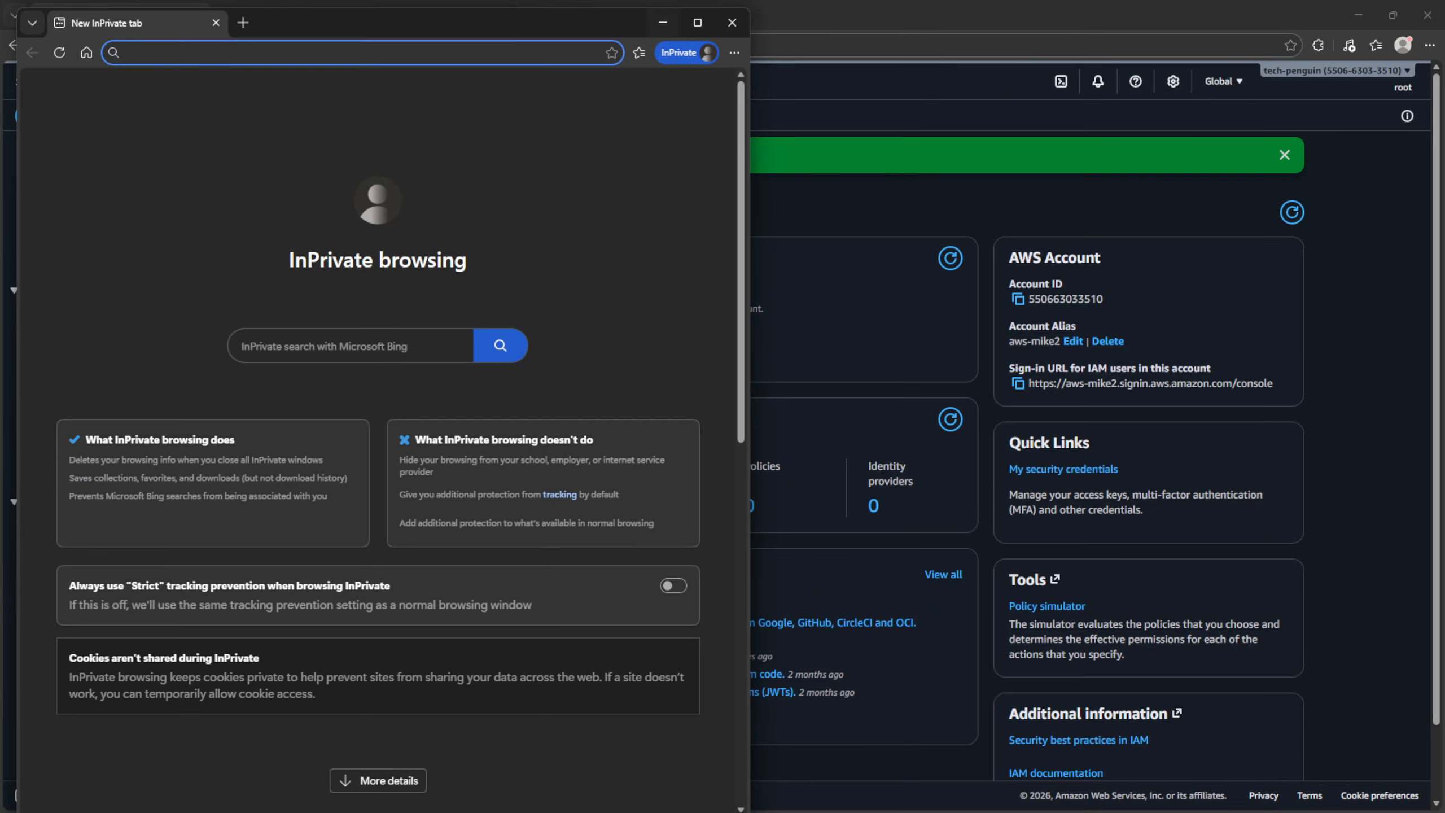
# - Snap the InPrivate window to the right half and copy the aws-mike2 IAM sign-in URL
pyautogui.moveTo(341, 15); pyautogui.dragTo(1015, 8)
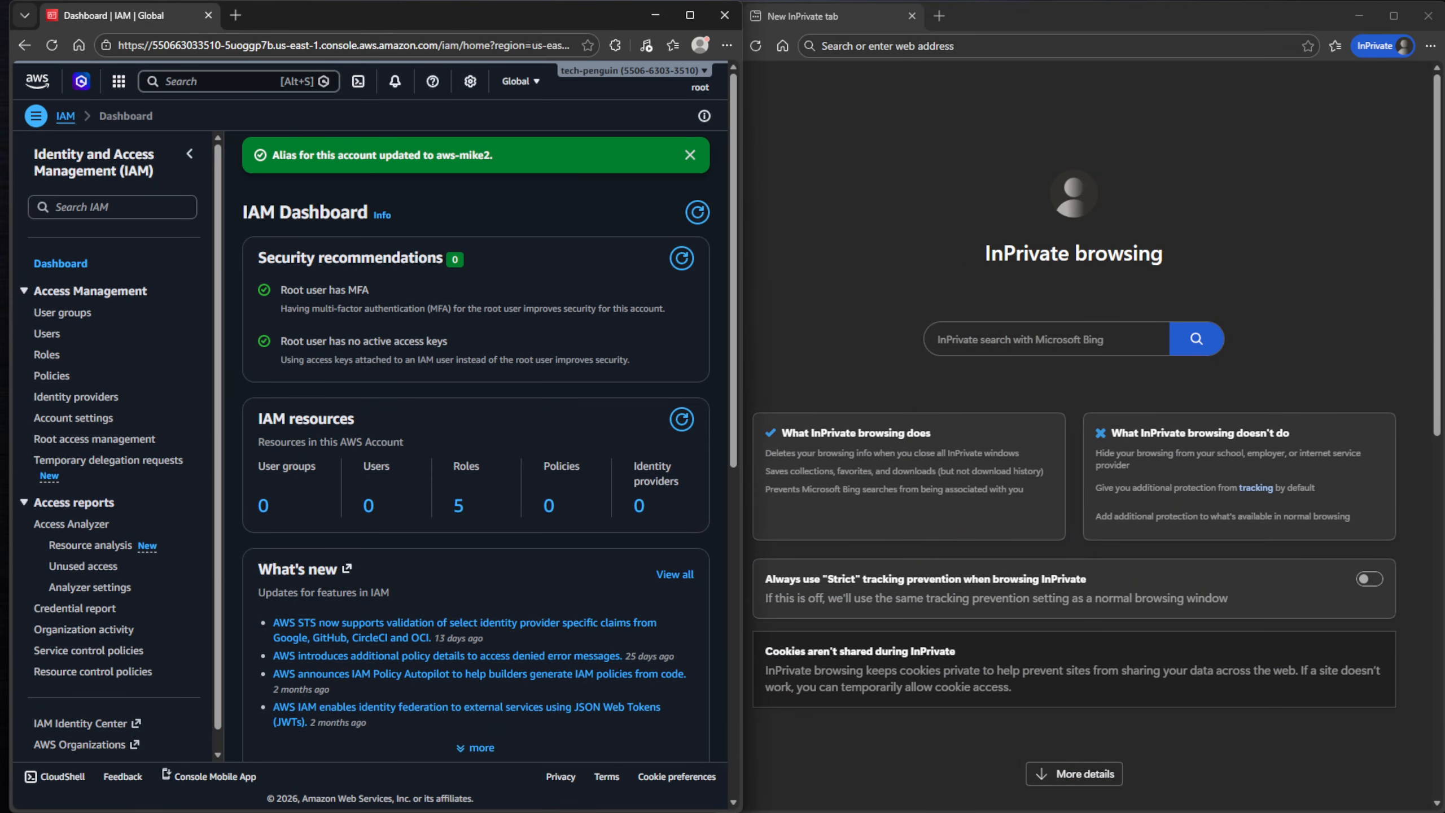
pyautogui.scroll(-4, 476, 444)
pyautogui.scroll(4, 476, 444)
pyautogui.scroll(-4, 476, 444)
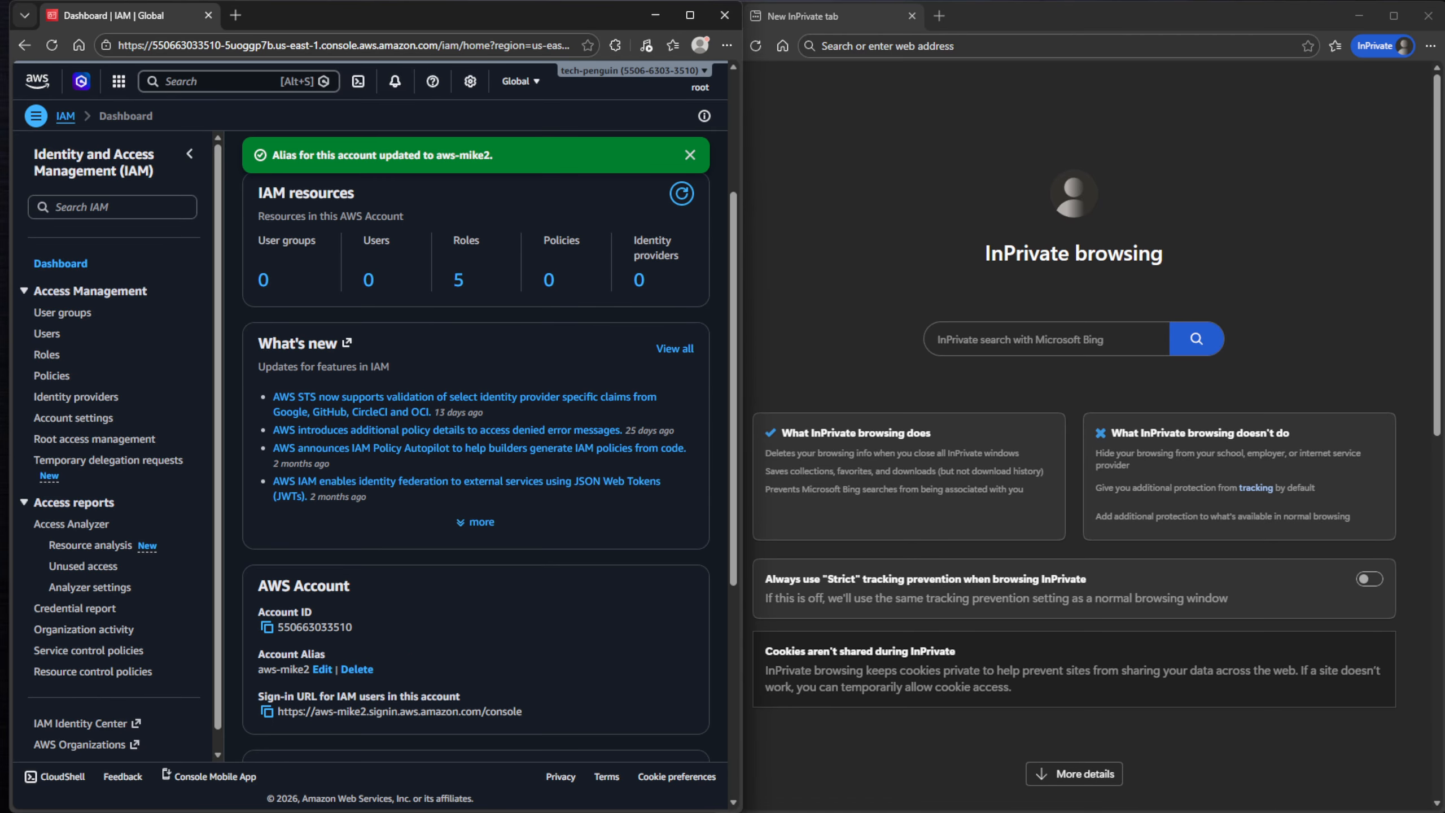
pyautogui.click(267, 712)
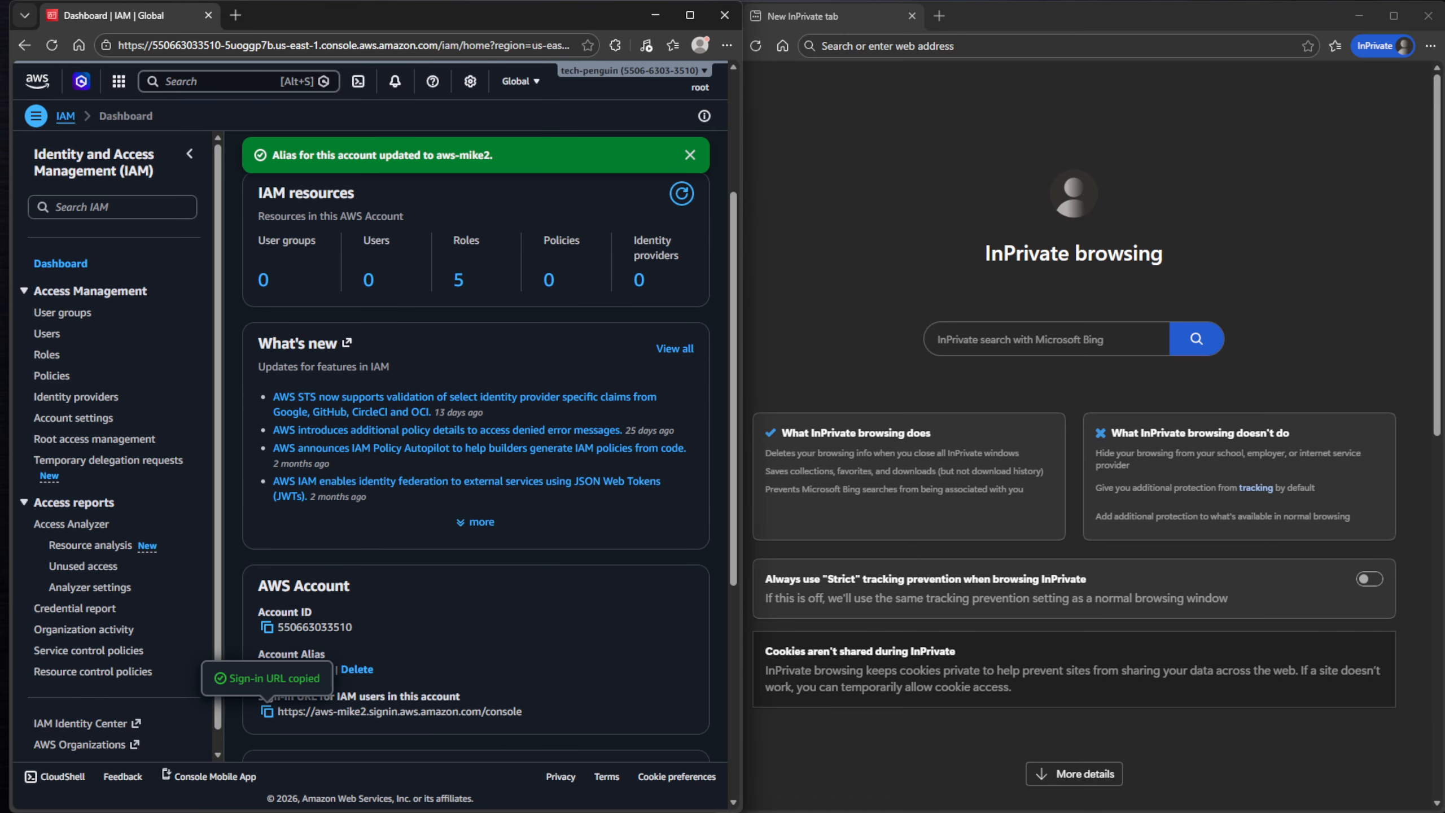
# - Load the copied IAM user sign-in URL in the InPrivate window
pyautogui.click(967, 45)
pyautogui.hotkey('ctrl', 'v')
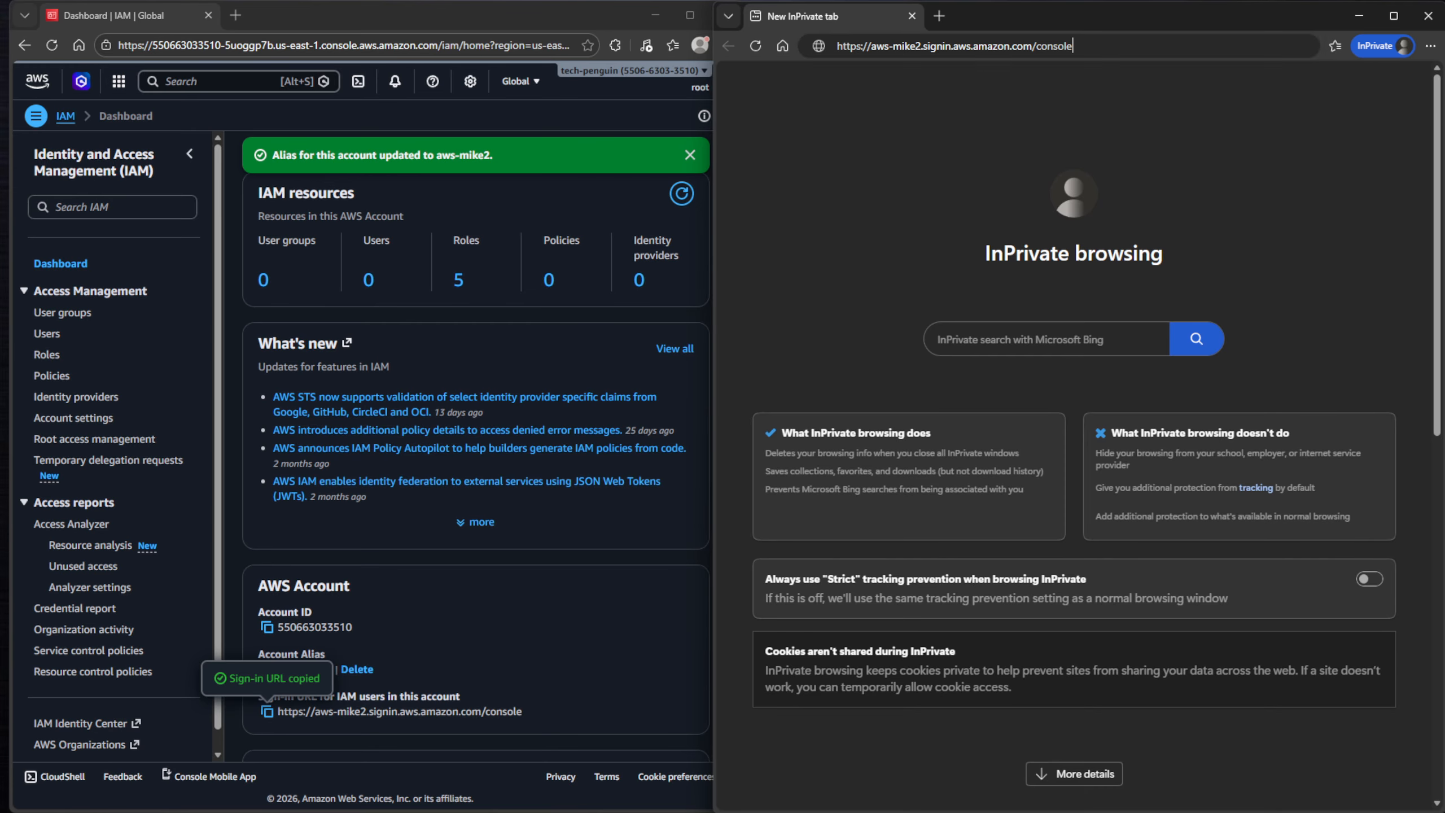
pyautogui.press('Return')
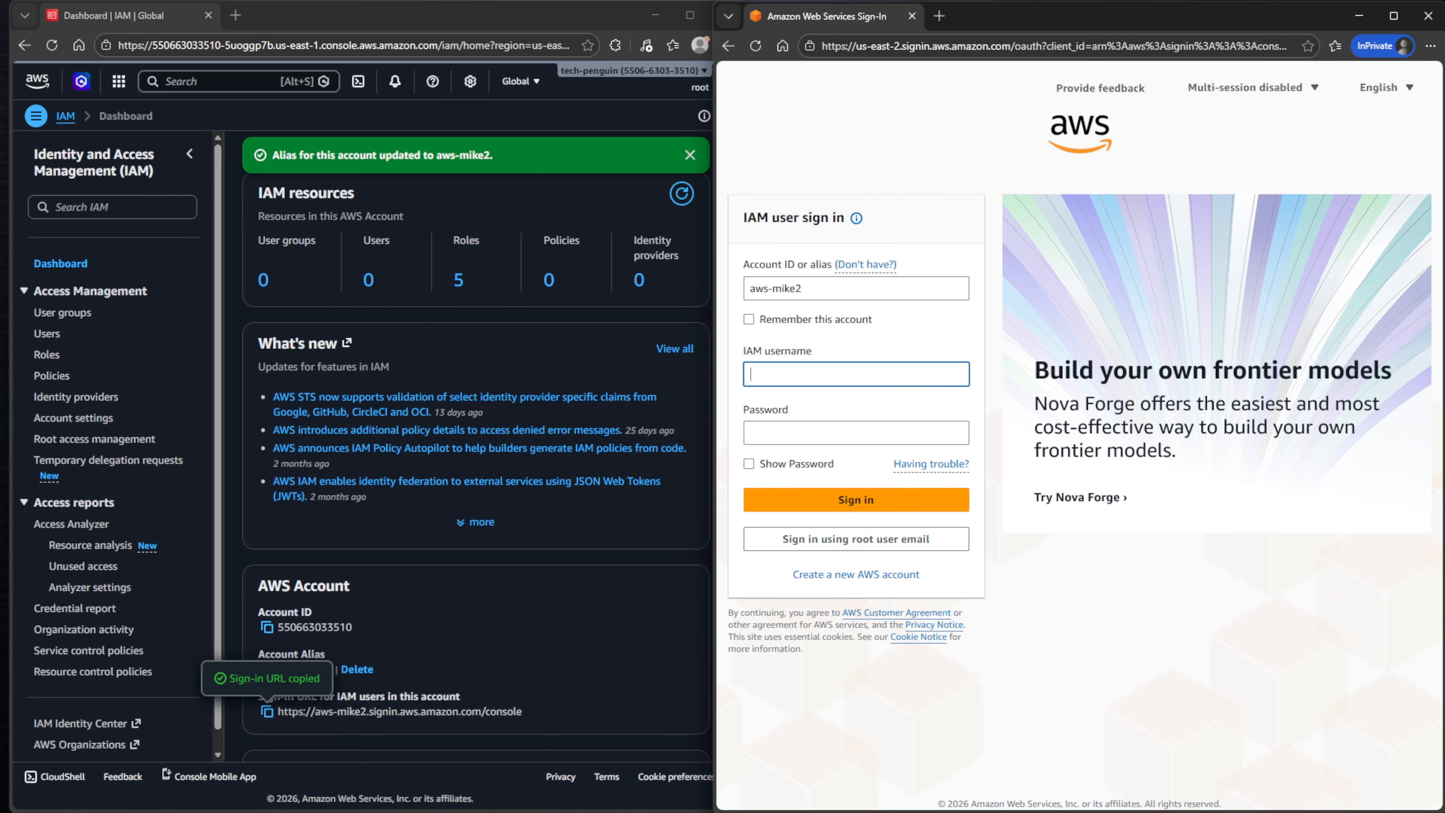
pyautogui.moveTo(716, 410); pyautogui.dragTo(743, 410)
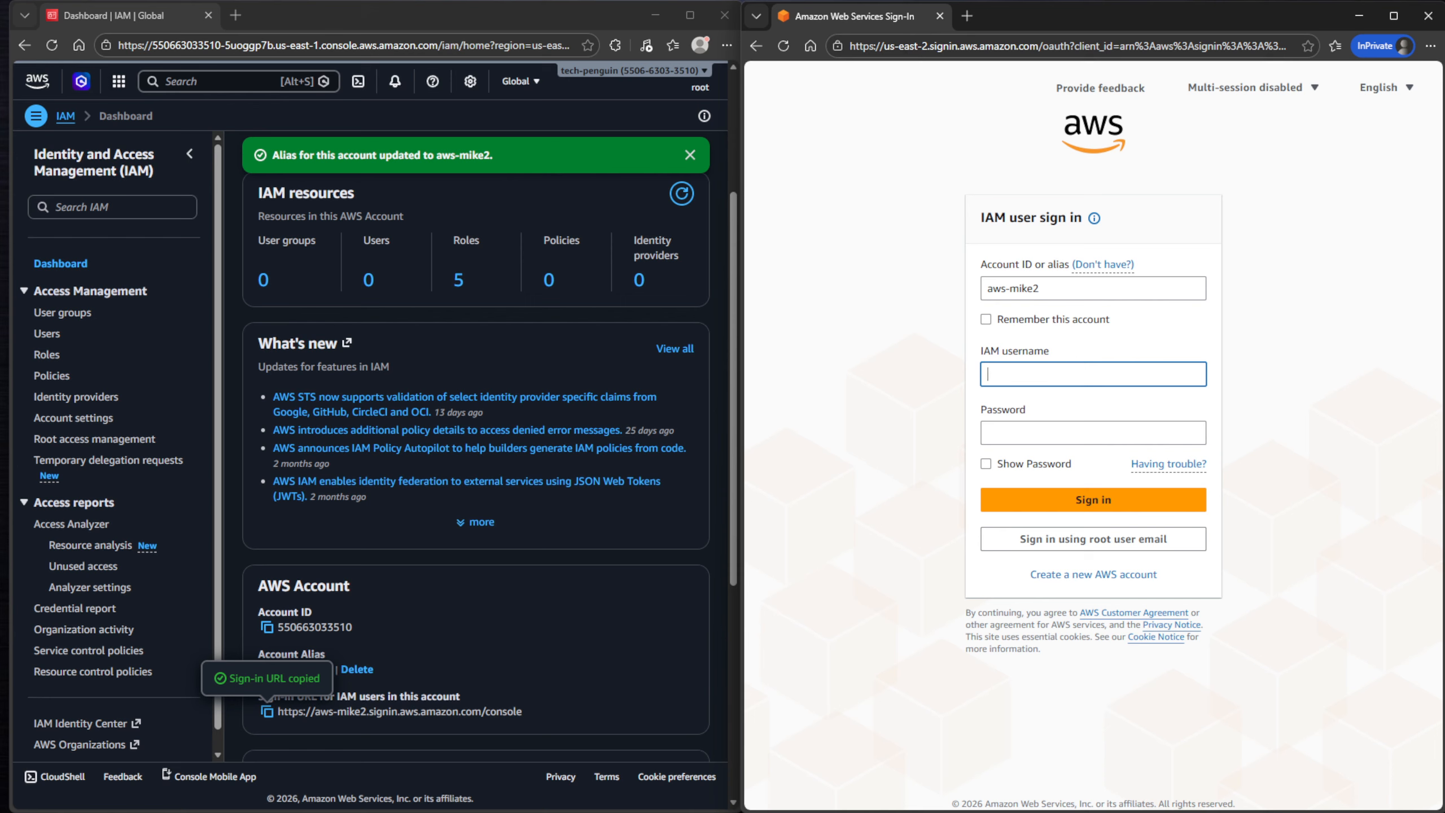
# - Sign in with the new IAM user's user name and password
pyautogui.write('mike')
pyautogui.press('Tab')
pyautogui.write('•••')
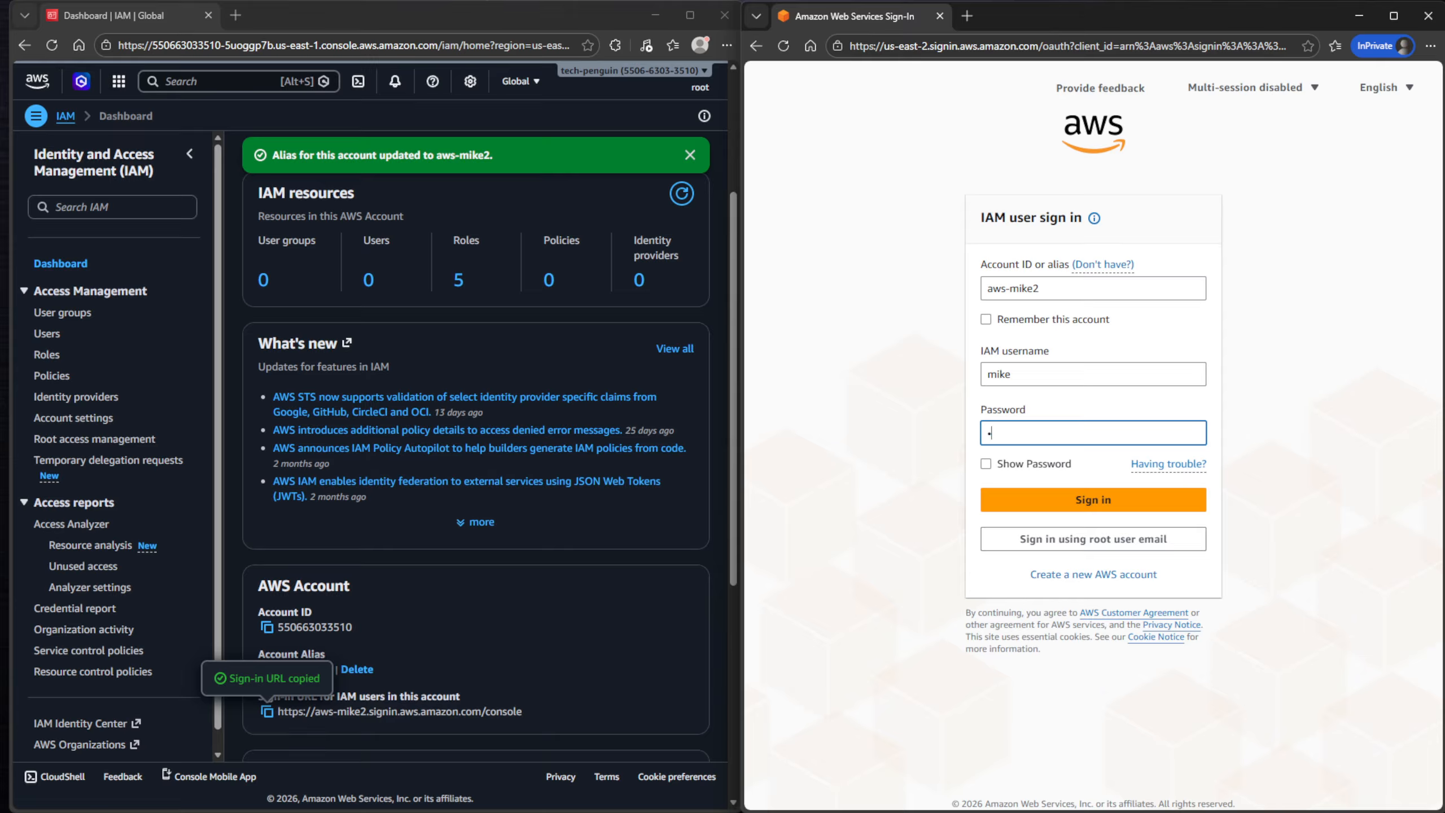
pyautogui.press('BackSpace')
pyautogui.press('BackSpace')
pyautogui.press('BackSpace')
pyautogui.write('•••••••••••••••')
pyautogui.press('BackSpace')
pyautogui.press('BackSpace')
pyautogui.press('BackSpace')
pyautogui.press('BackSpace')
pyautogui.press('BackSpace')
pyautogui.press('BackSpace')
pyautogui.press('BackSpace')
pyautogui.press('BackSpace')
pyautogui.press('BackSpace')
pyautogui.press('BackSpace')
pyautogui.press('BackSpace')
pyautogui.press('BackSpace')
pyautogui.press('BackSpace')
pyautogui.press('BackSpace')
pyautogui.write('•••••••••••••••')
pyautogui.press('Return')
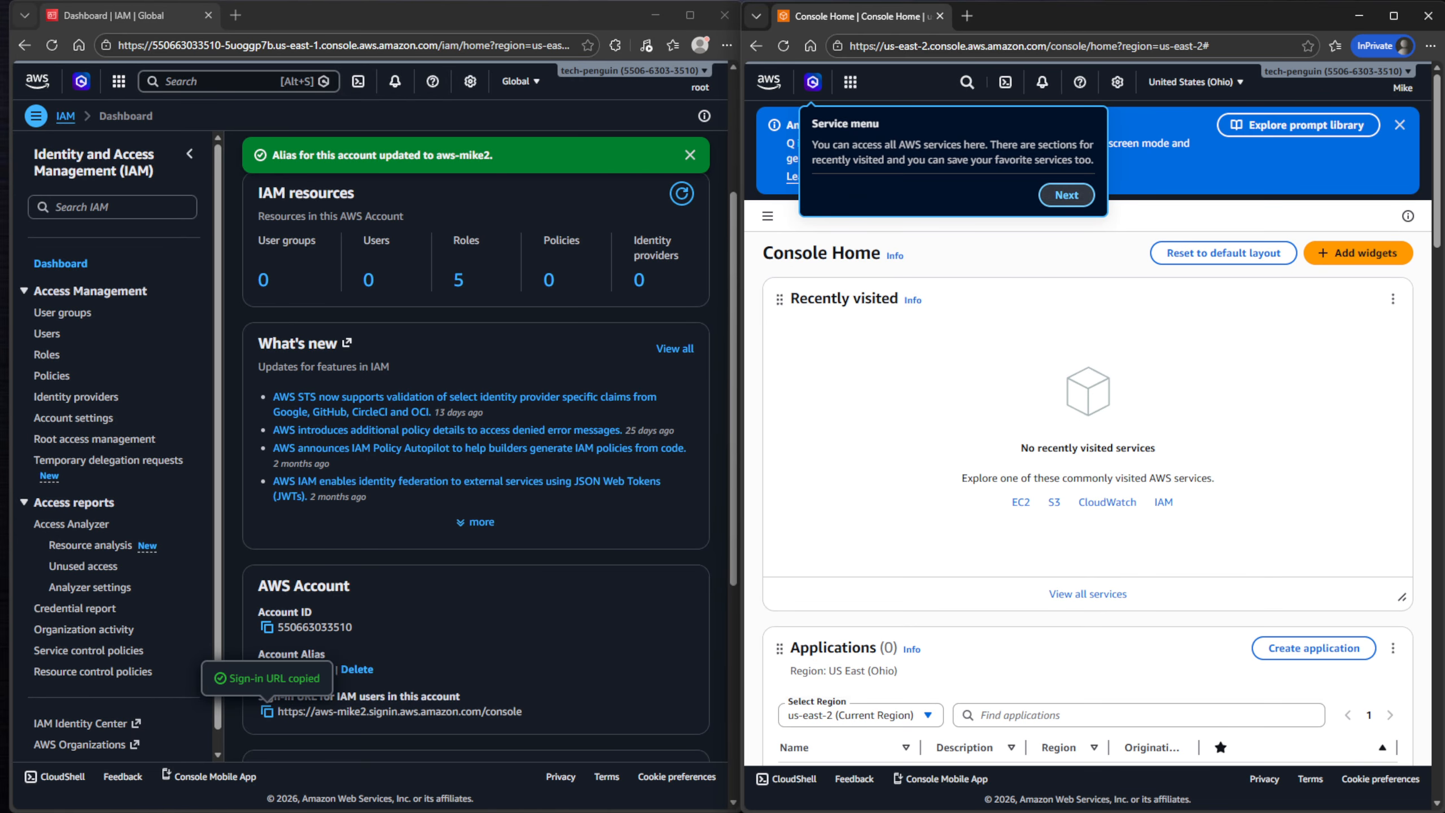
# - Dismiss the console welcome tour and close the billing tab it opened
pyautogui.click(1066, 195)
pyautogui.click(1220, 223)
pyautogui.click(1371, 199)
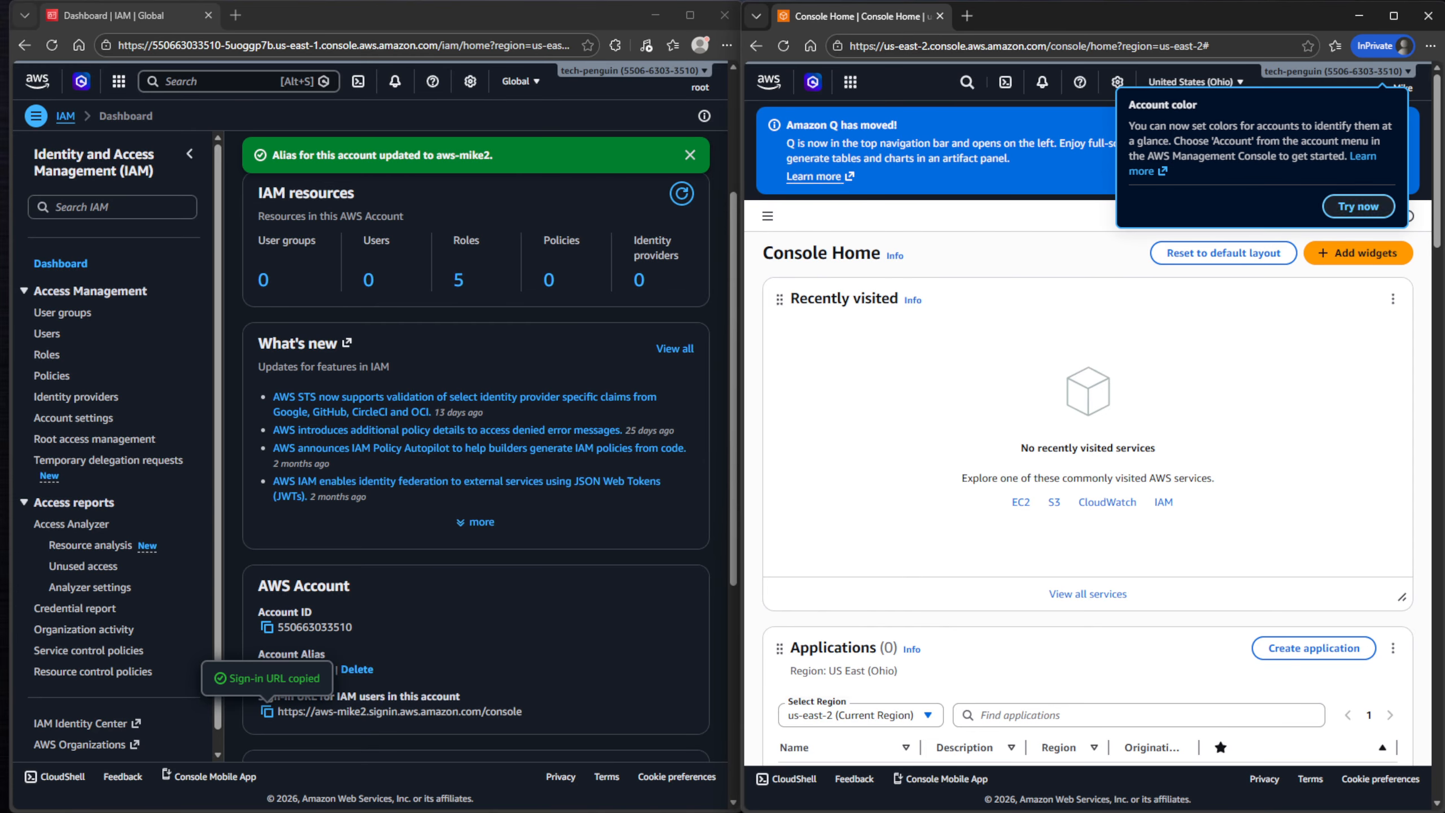
pyautogui.click(1358, 207)
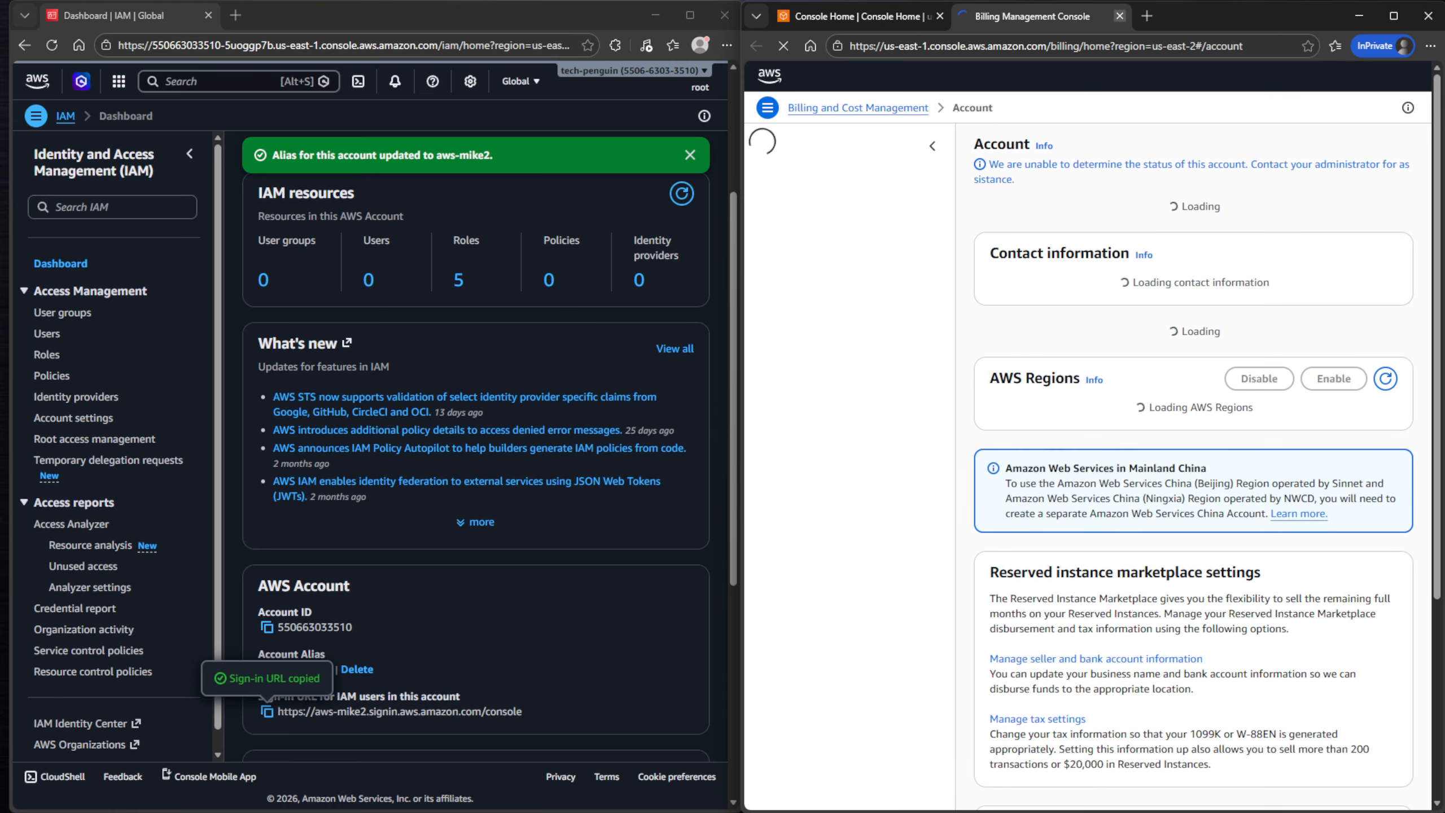
pyautogui.hotkey('ctrl', 'w')
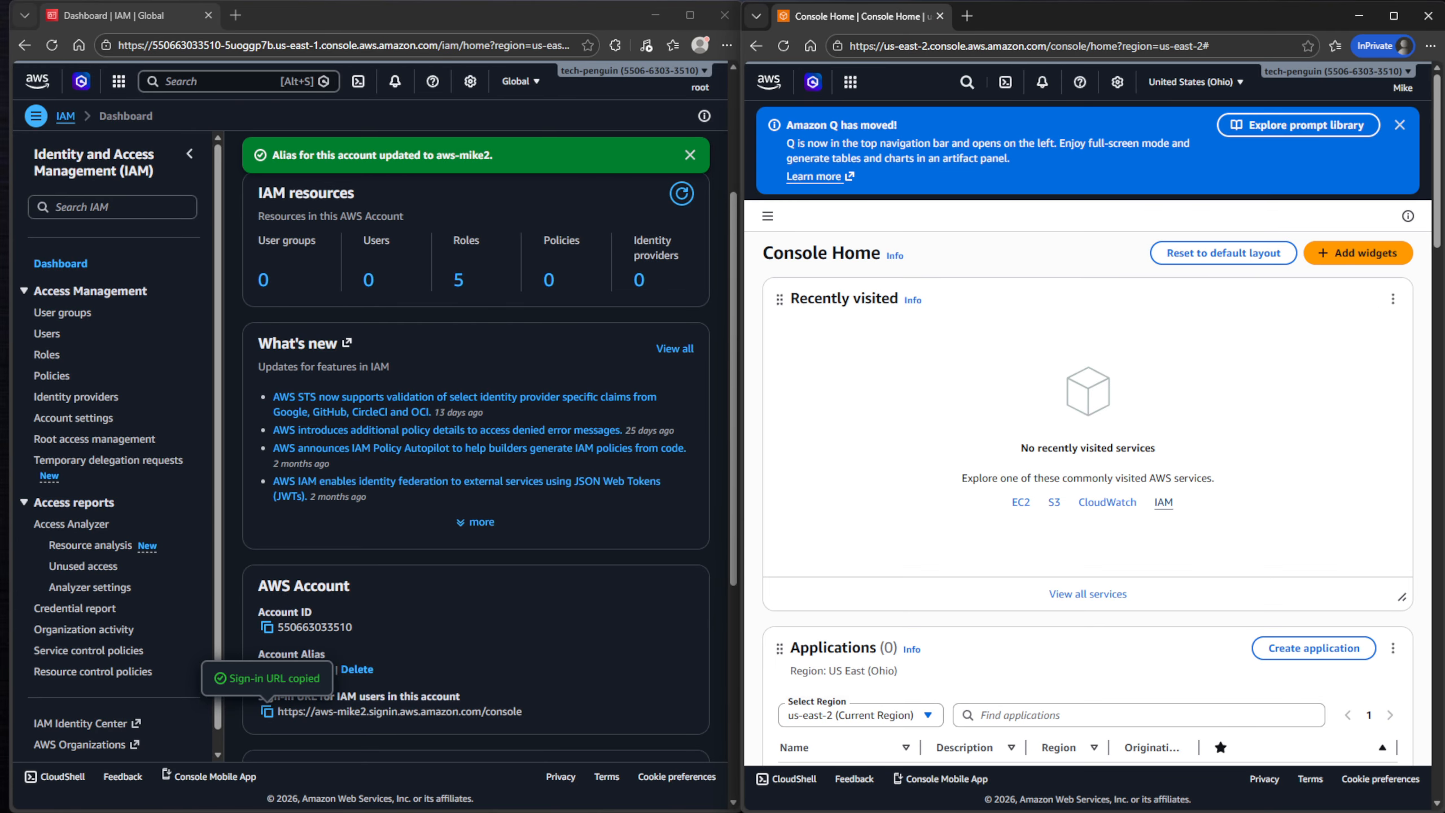
# - As the IAM user, open IAM > Users and view their own details with AdministratorAccess
pyautogui.click(1163, 501)
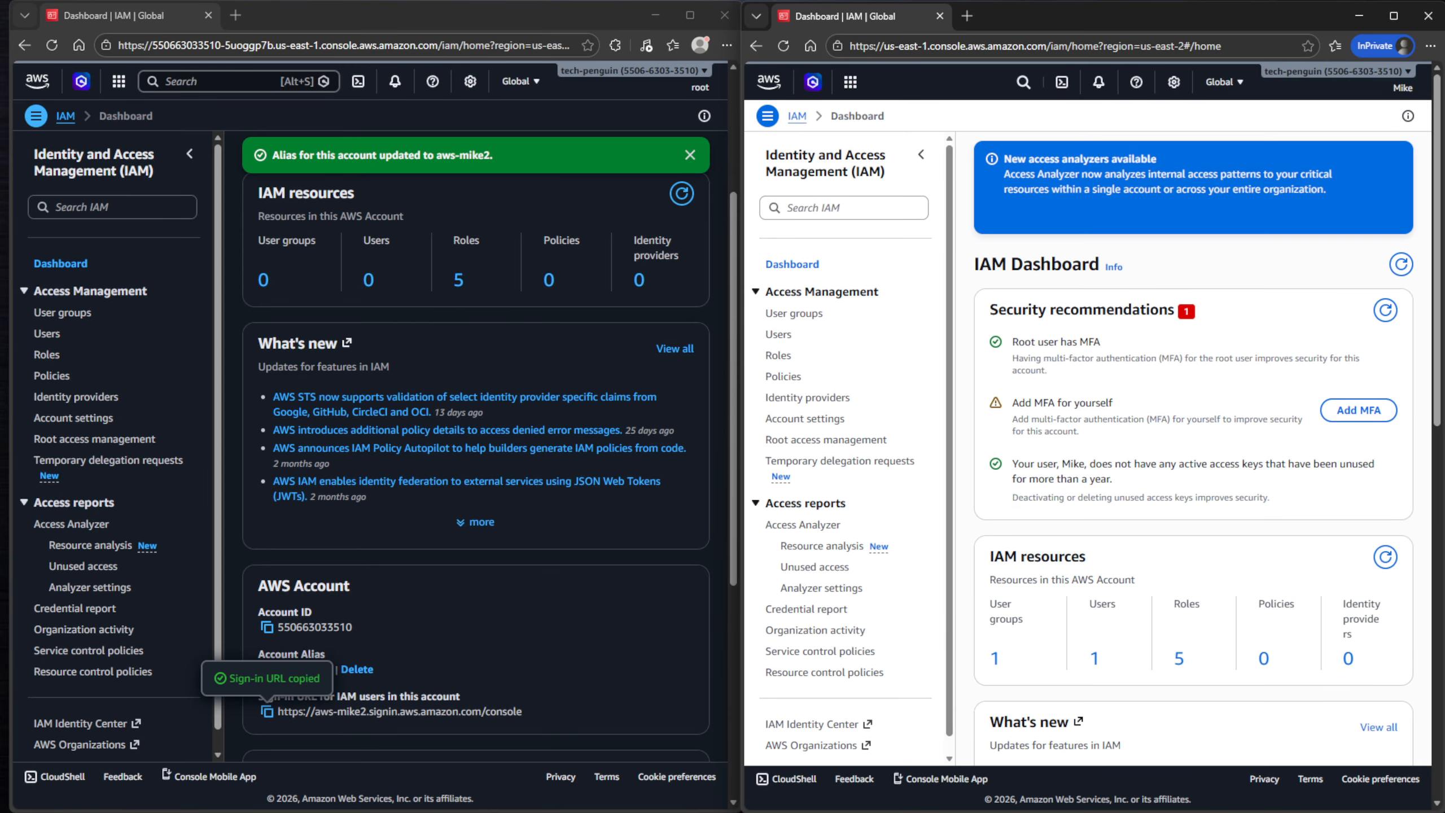
pyautogui.click(778, 334)
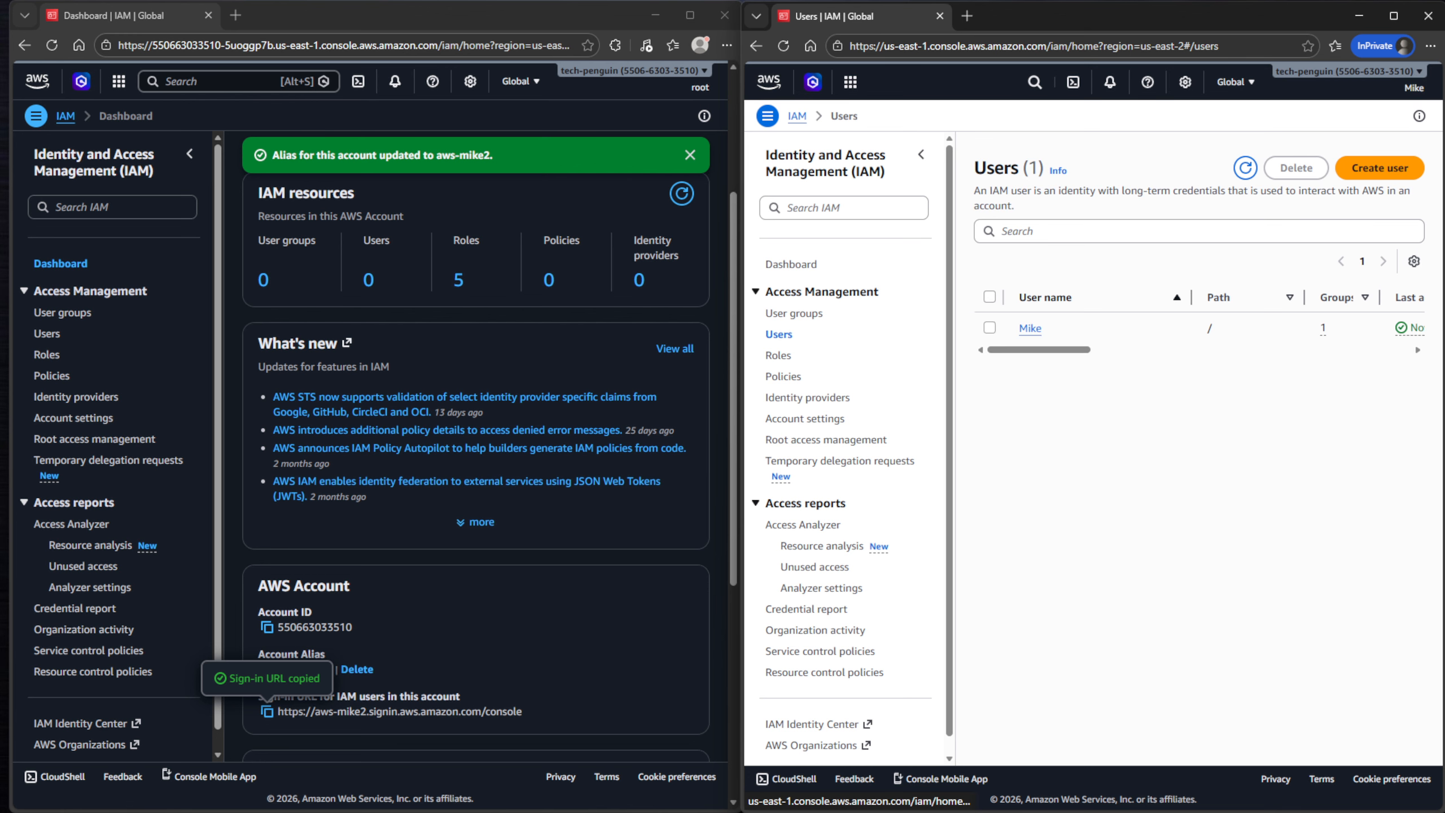
pyautogui.click(1026, 416)
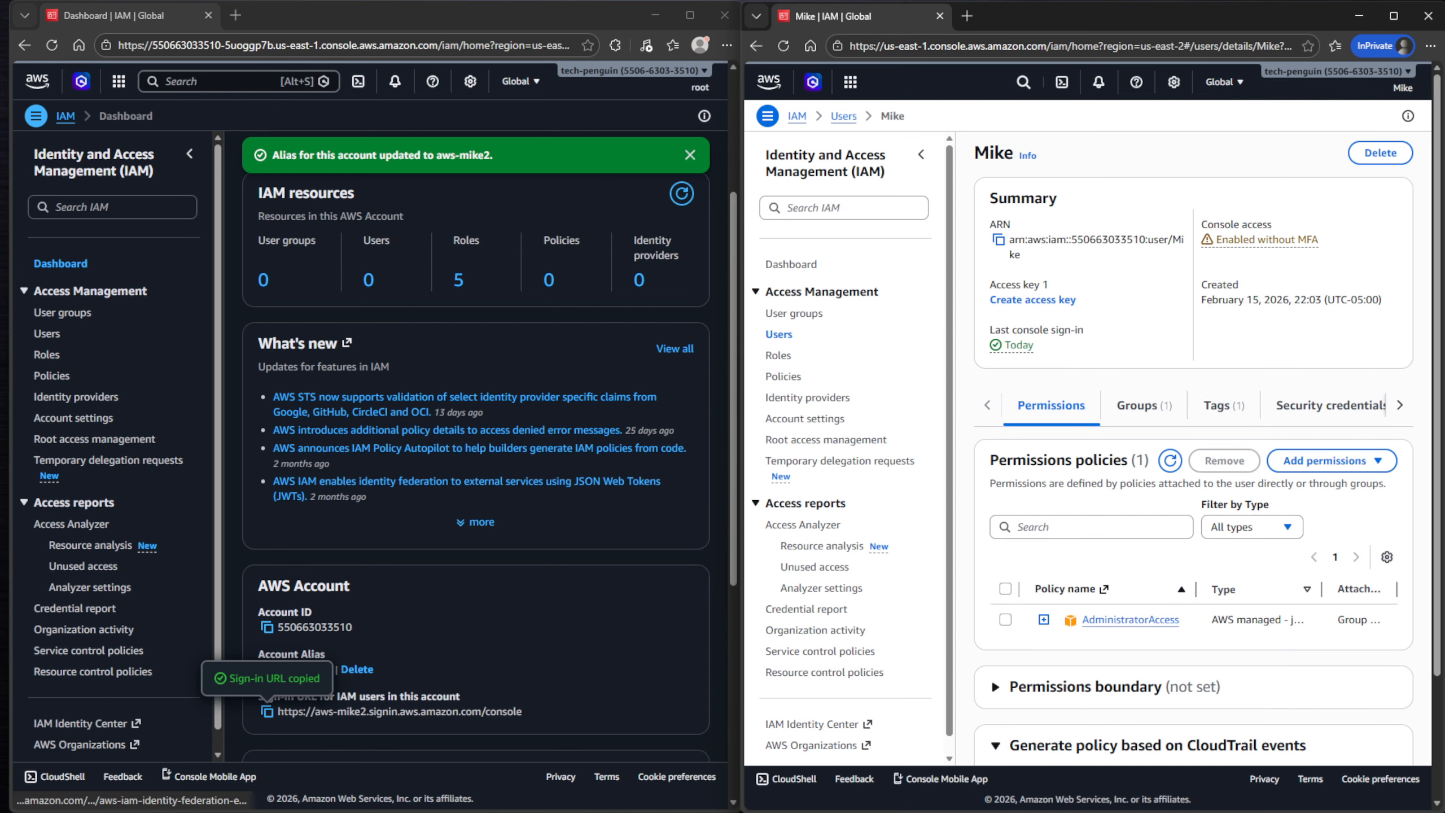
pyautogui.click(349, 585)
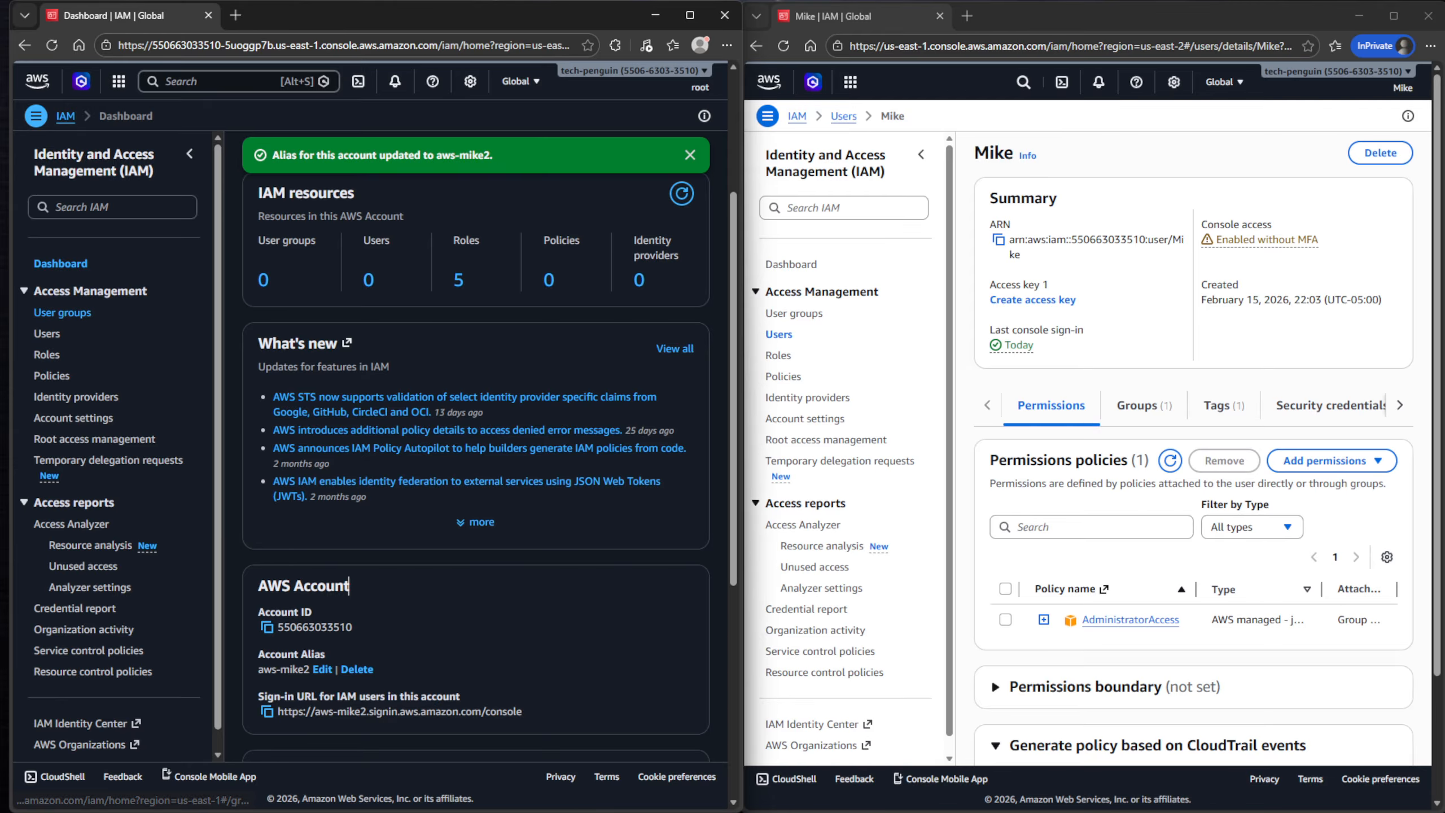
# - In the root window, remove the user from the Admin group
pyautogui.click(62, 313)
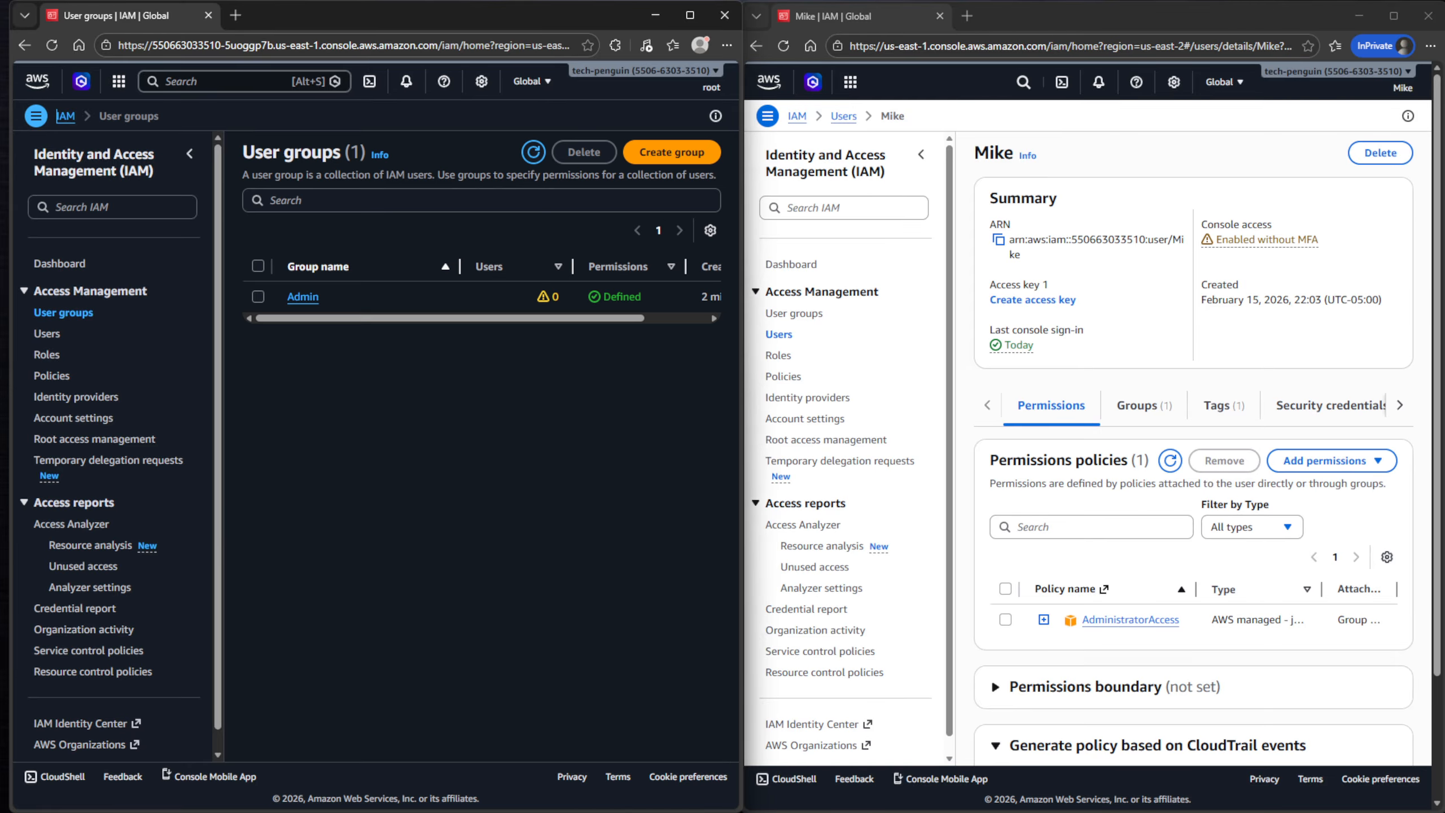
pyautogui.click(303, 296)
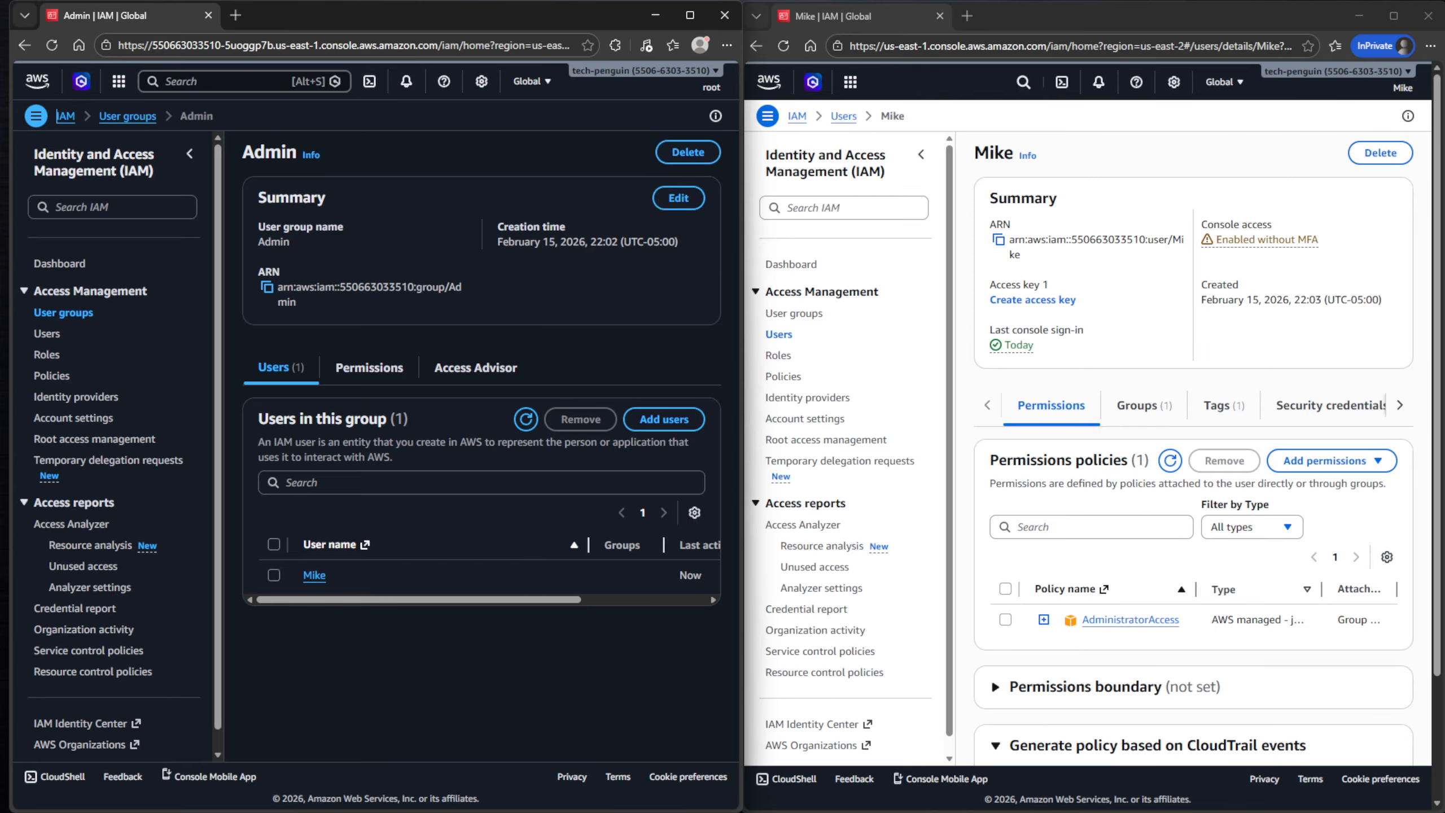
pyautogui.click(274, 574)
pyautogui.click(580, 419)
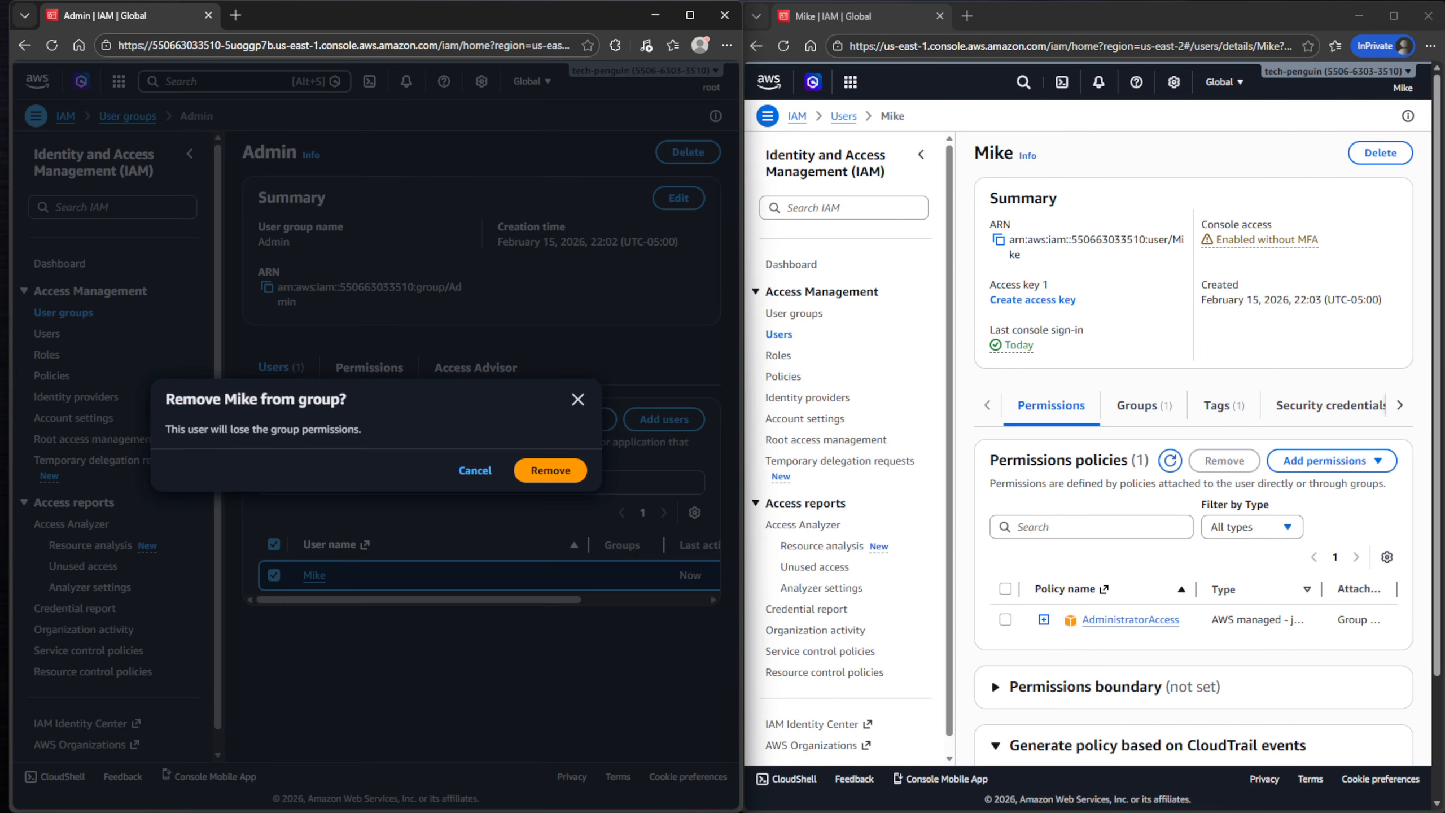
pyautogui.click(552, 471)
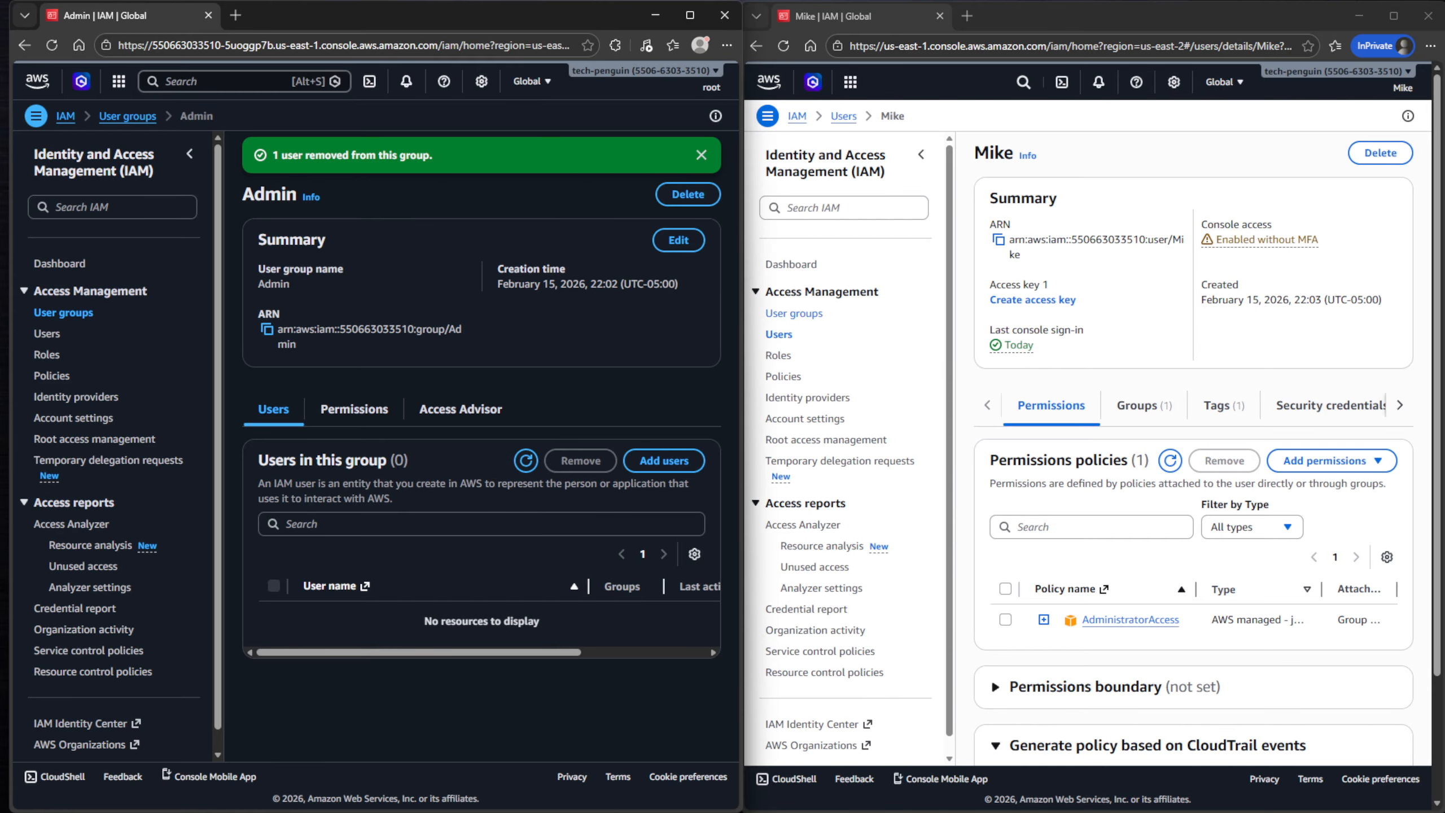
# - Reload the user's Users page to see the iam:ListUsers access-denied error
pyautogui.click(778, 334)
pyautogui.click(794, 314)
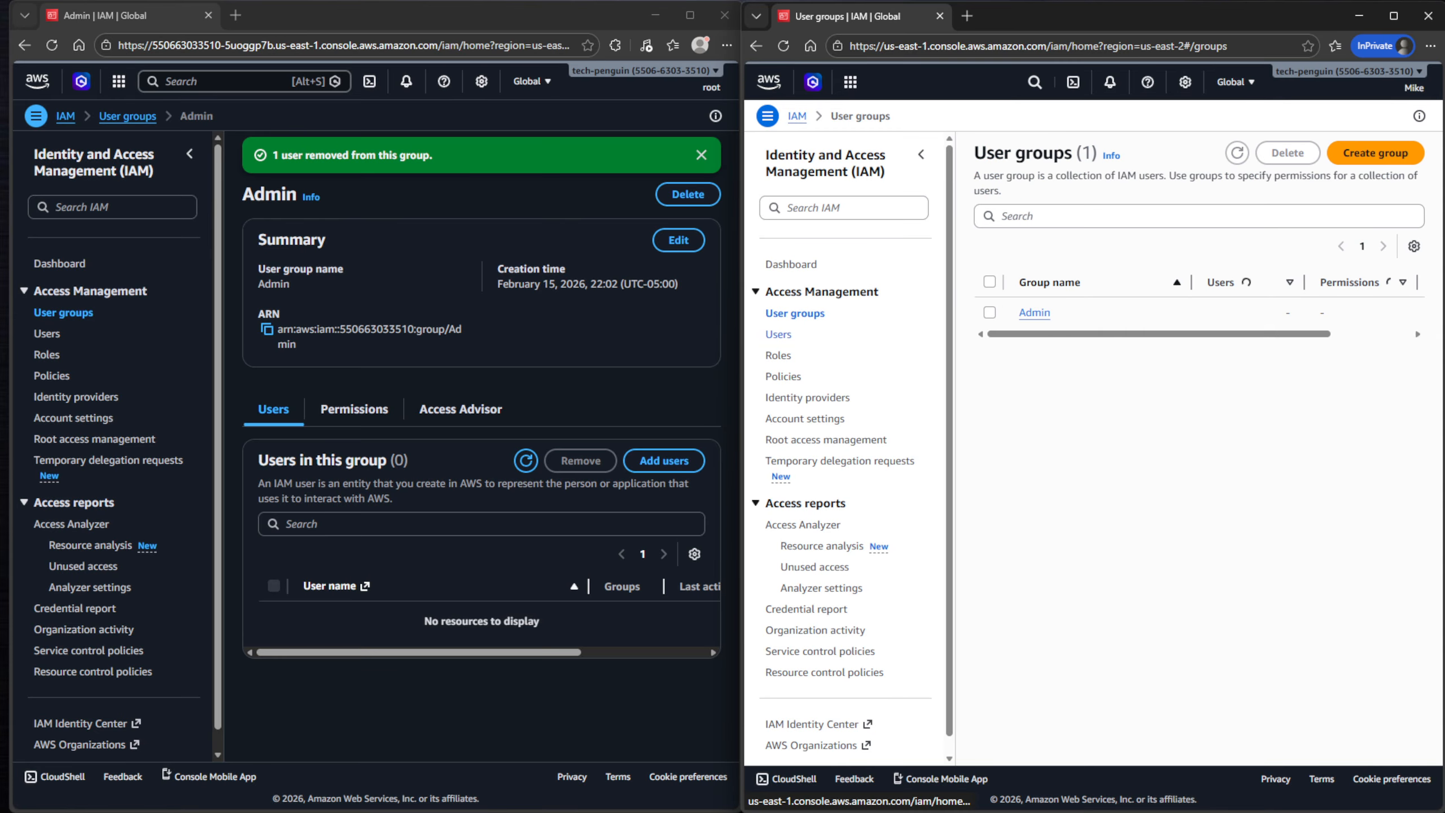
pyautogui.click(778, 334)
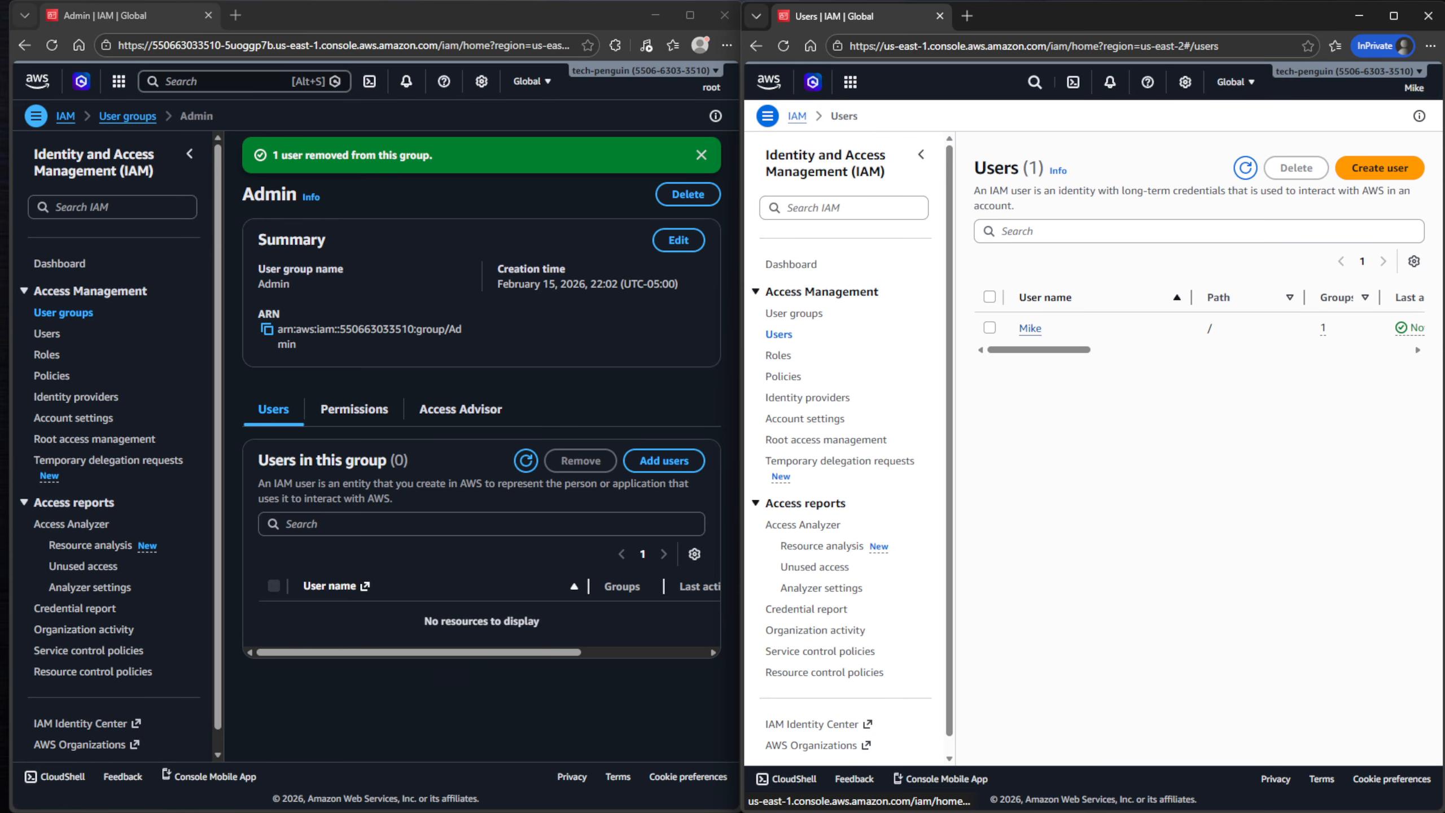
pyautogui.click(783, 46)
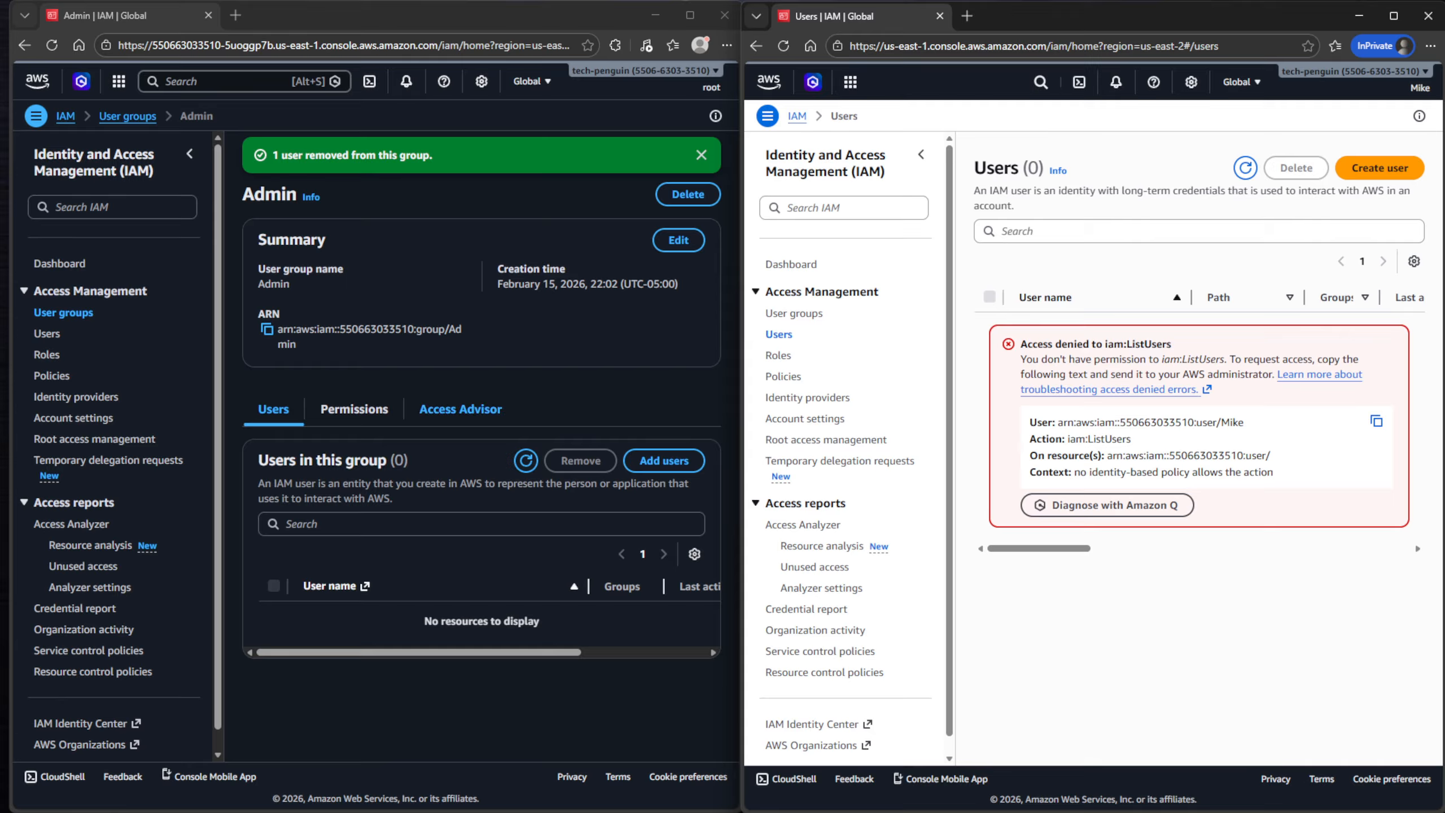
# - Open the user's Groups tab, choose Add user to groups, and start a new group
pyautogui.click(47, 333)
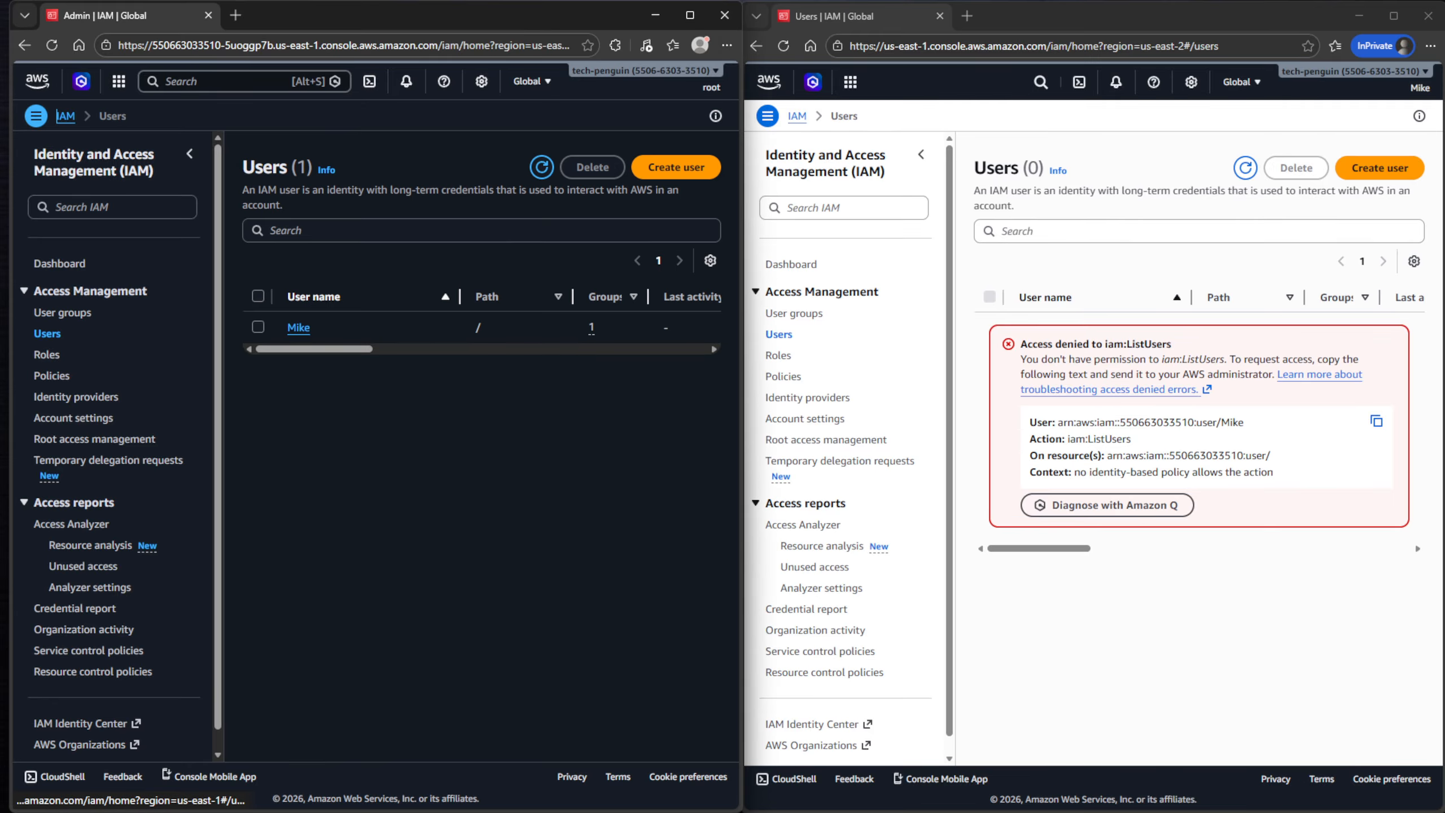
pyautogui.click(298, 328)
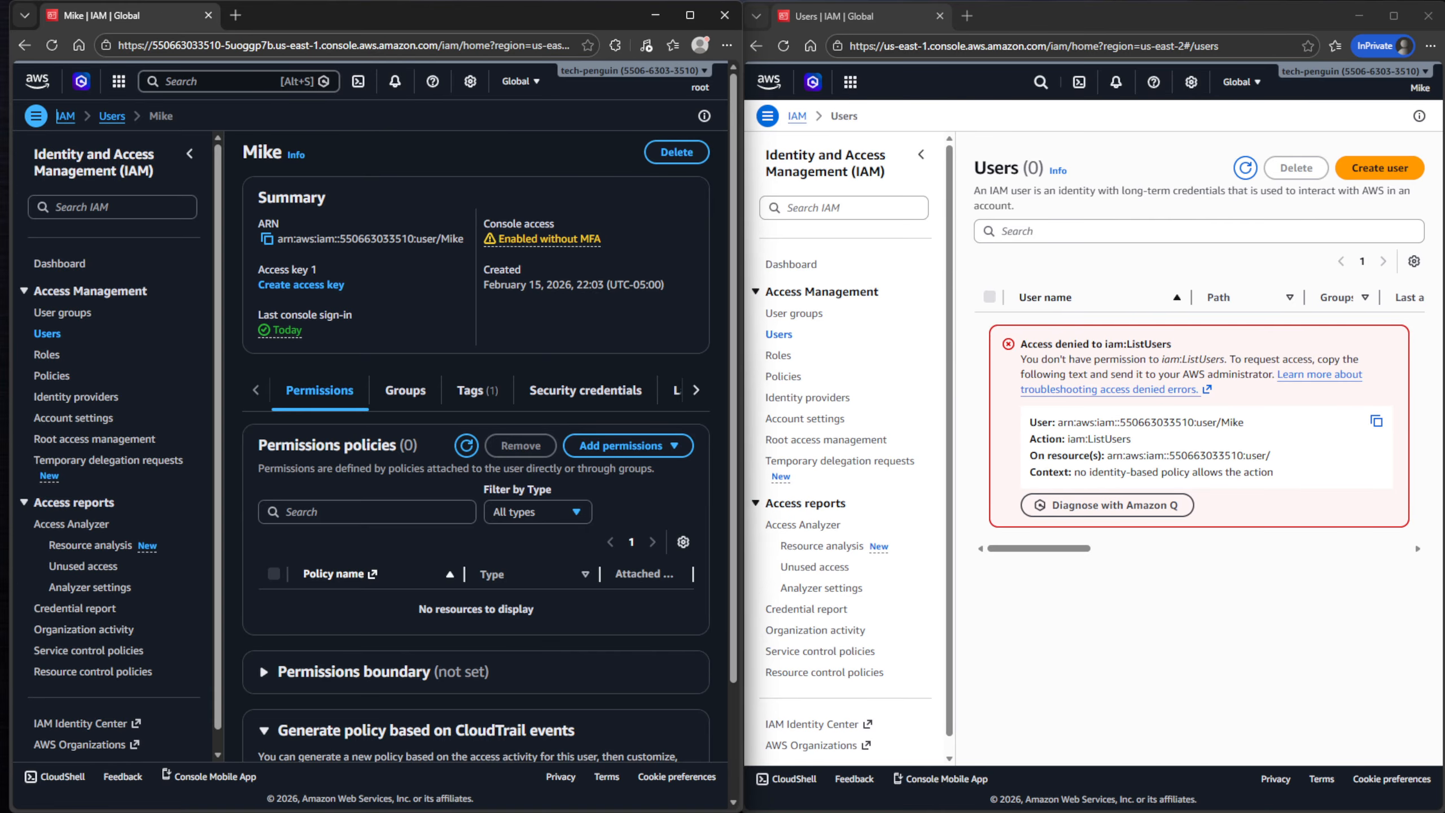
pyautogui.click(690, 16)
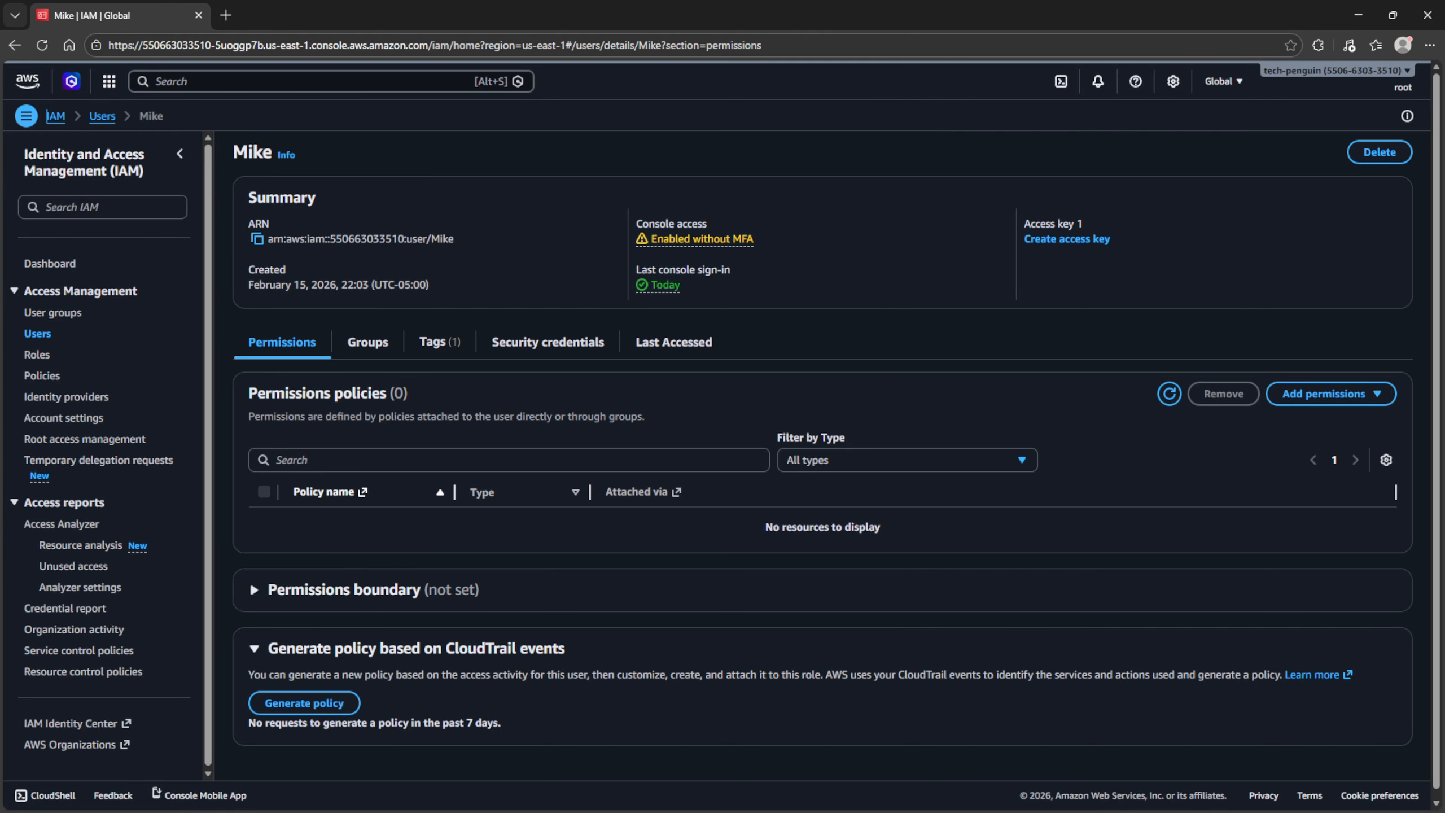
pyautogui.click(367, 341)
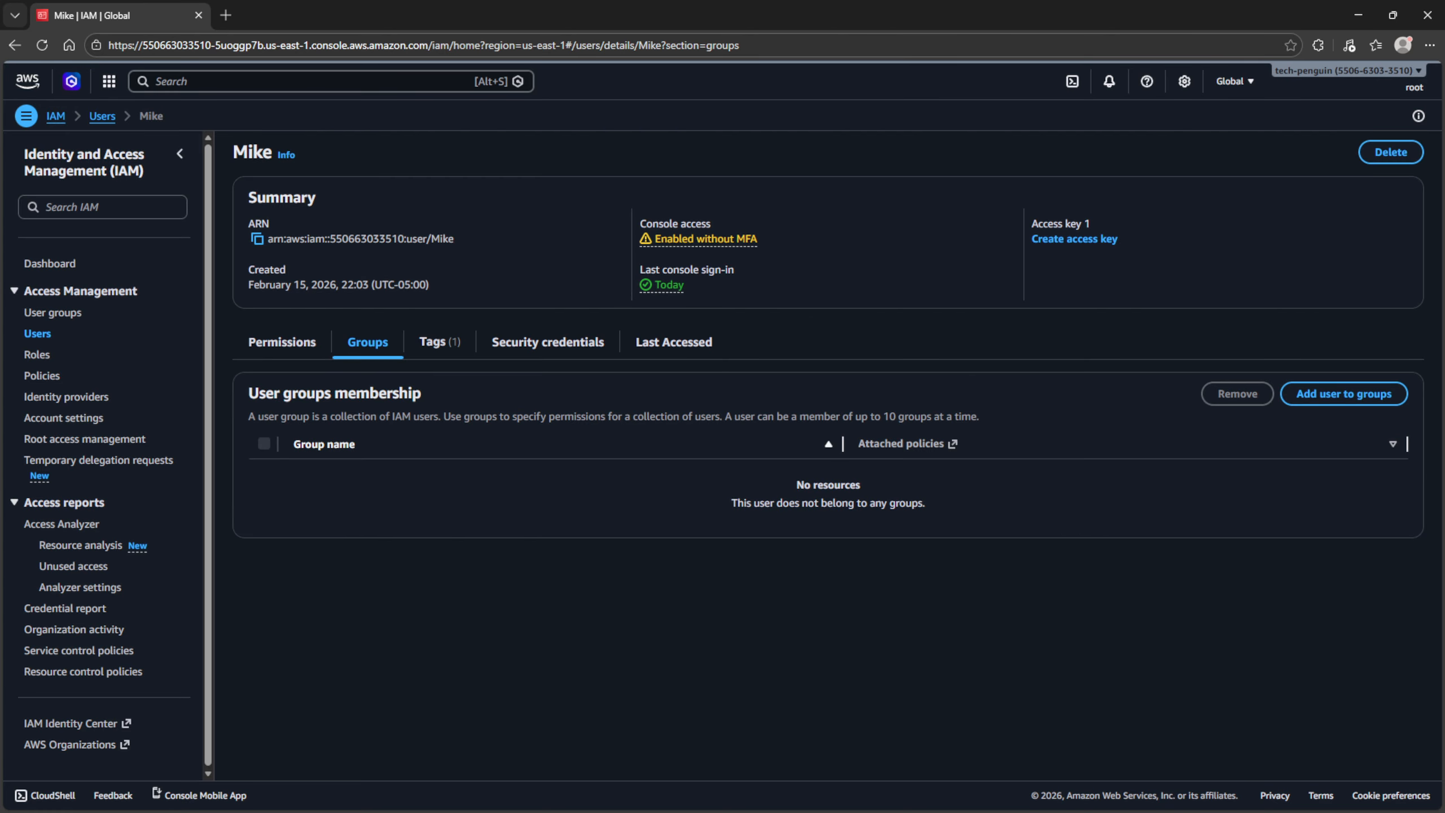
pyautogui.click(1344, 393)
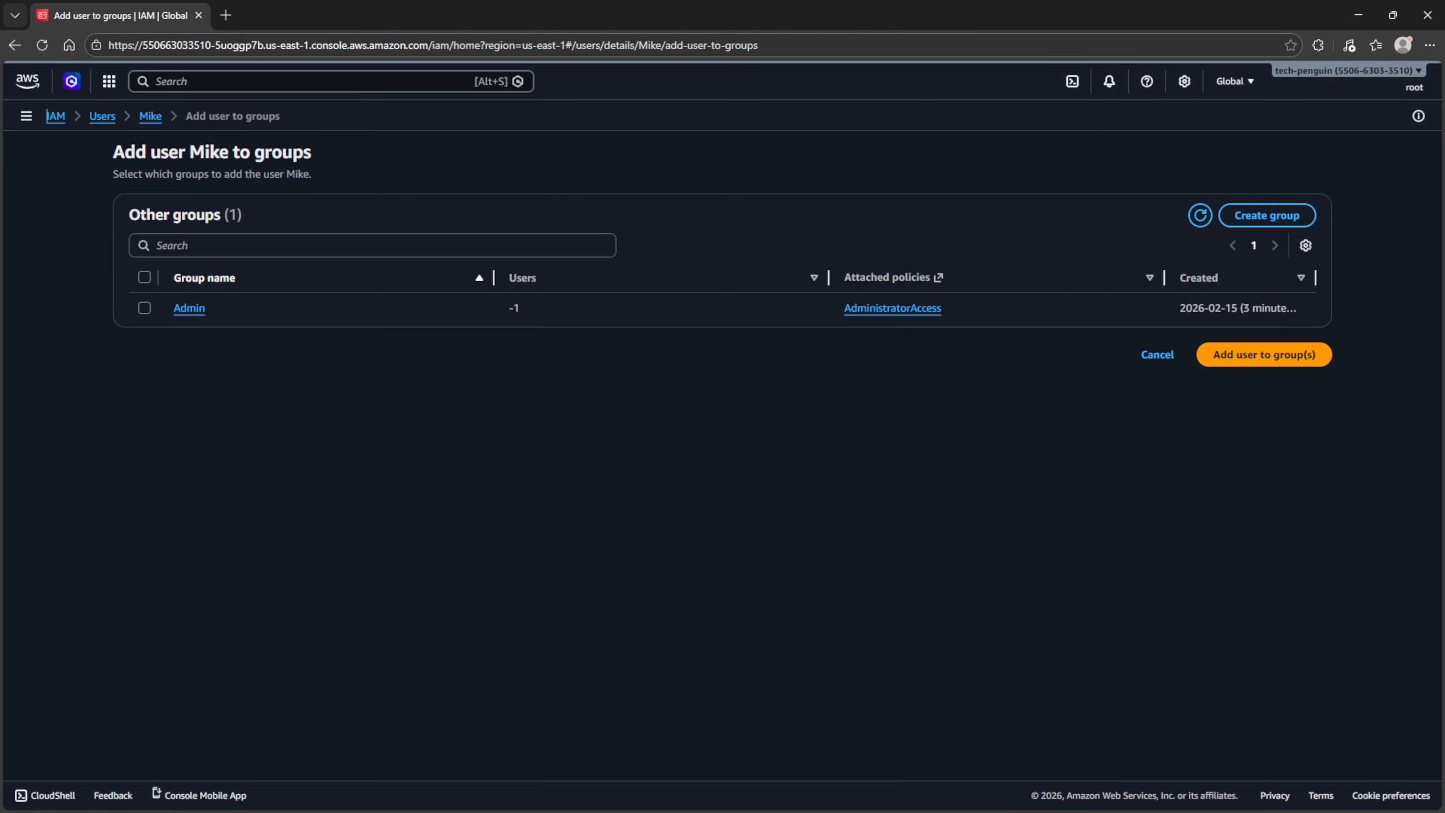
pyautogui.click(1267, 216)
# - Name the new group 'Developers' and select the IAMReadOnlyAccess policy
pyautogui.click(509, 312)
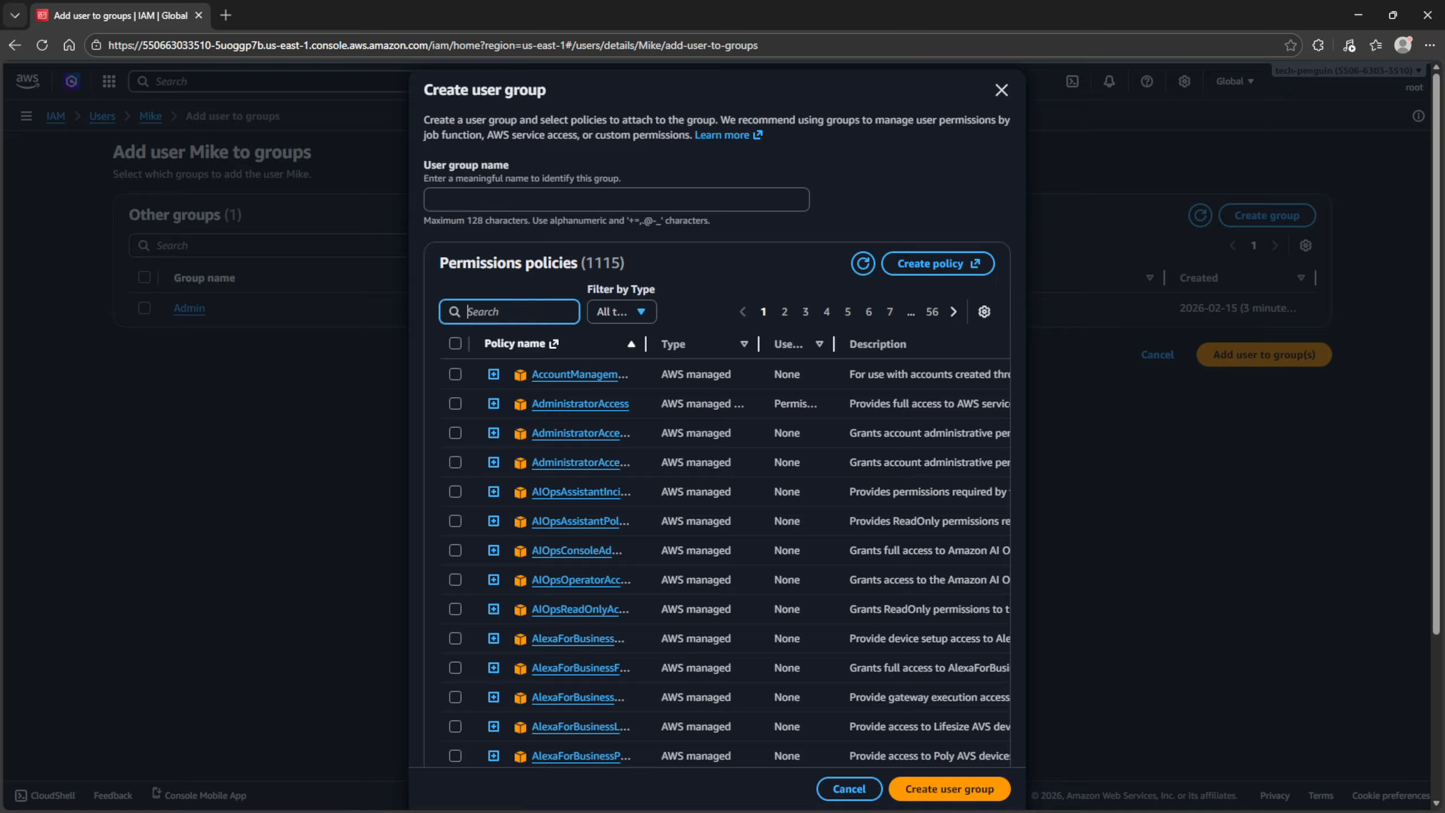
pyautogui.write('De')
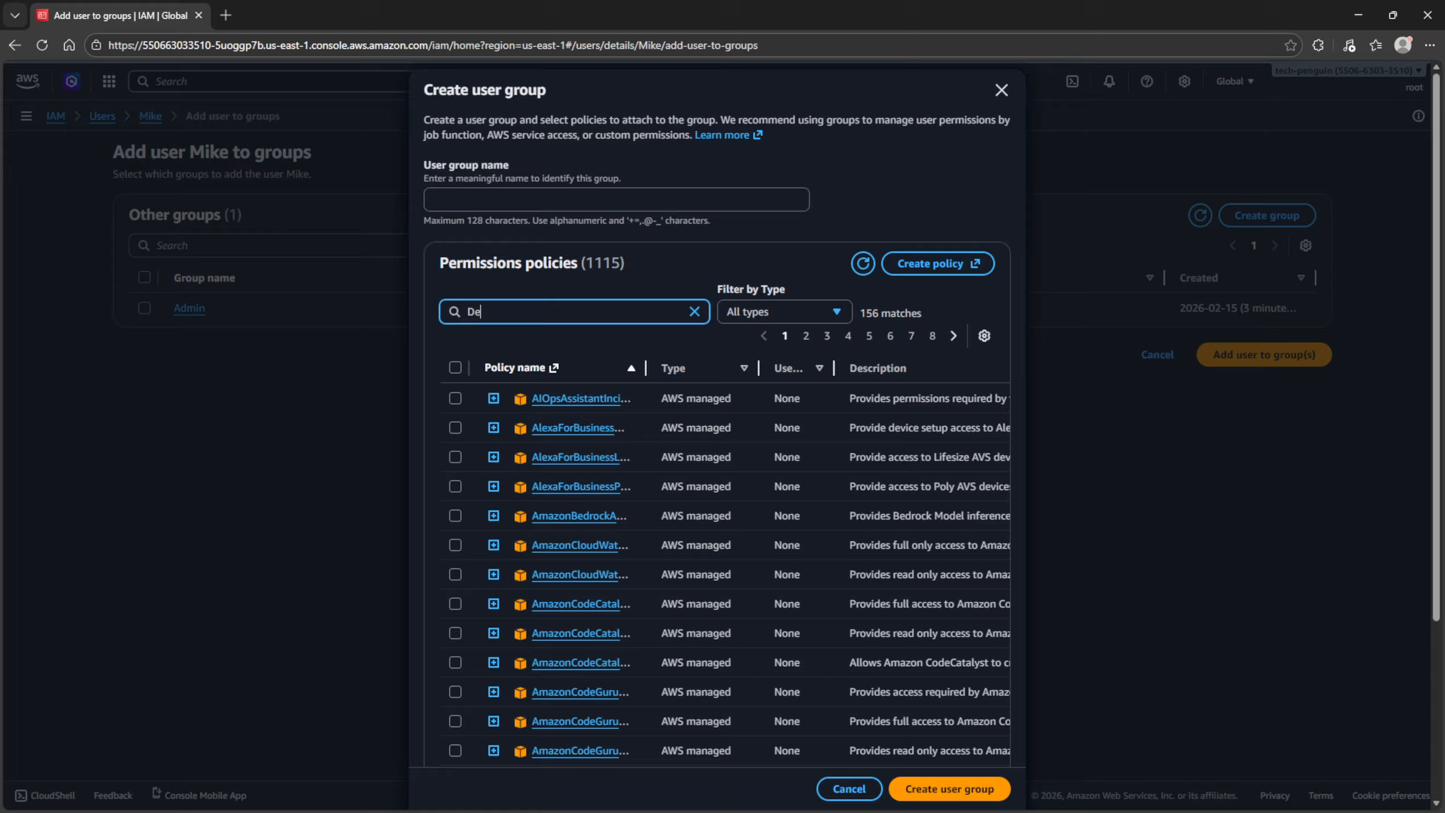
pyautogui.write('le')
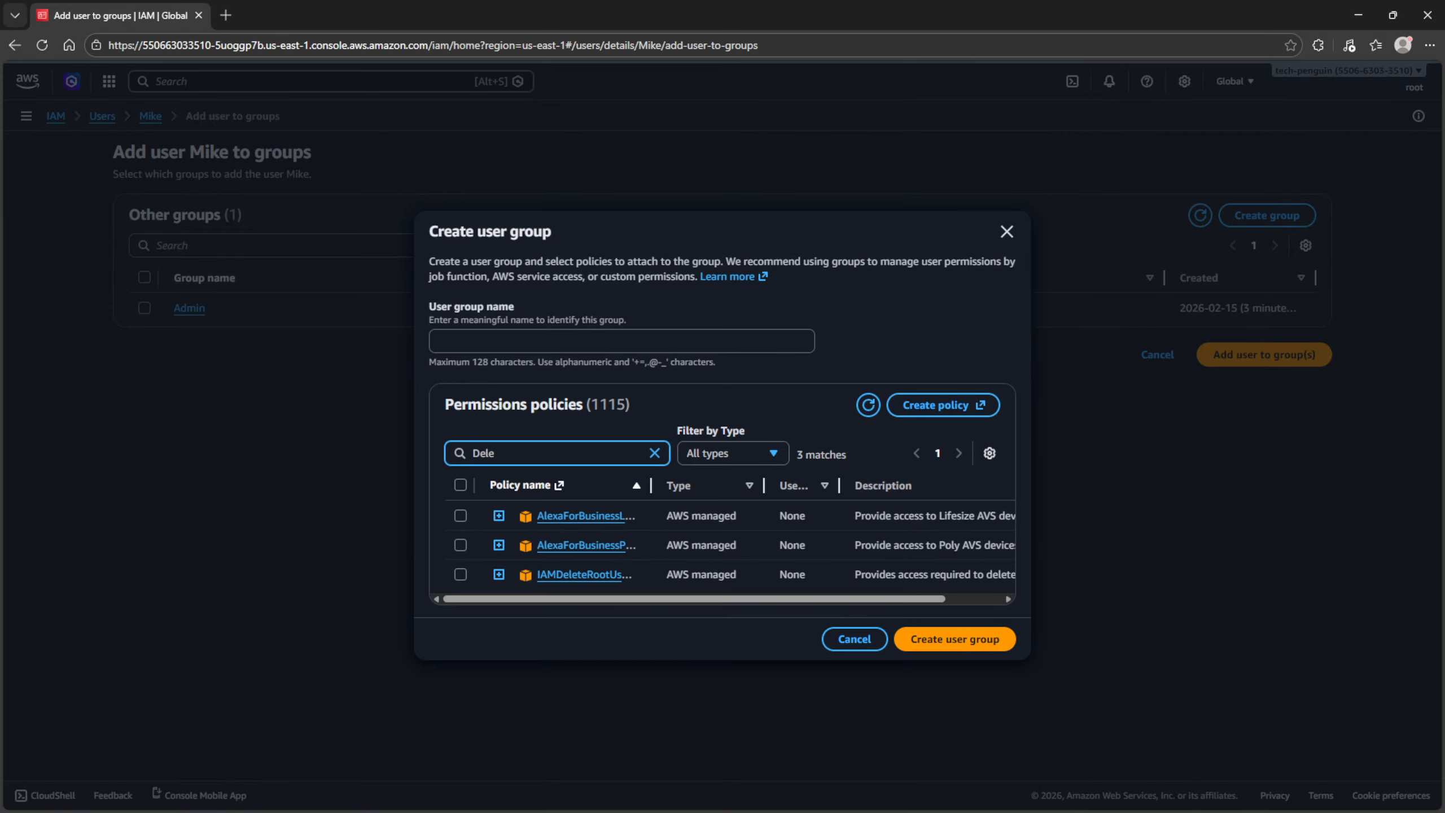
pyautogui.press('BackSpace')
pyautogui.press('BackSpace')
pyautogui.write('velopers')
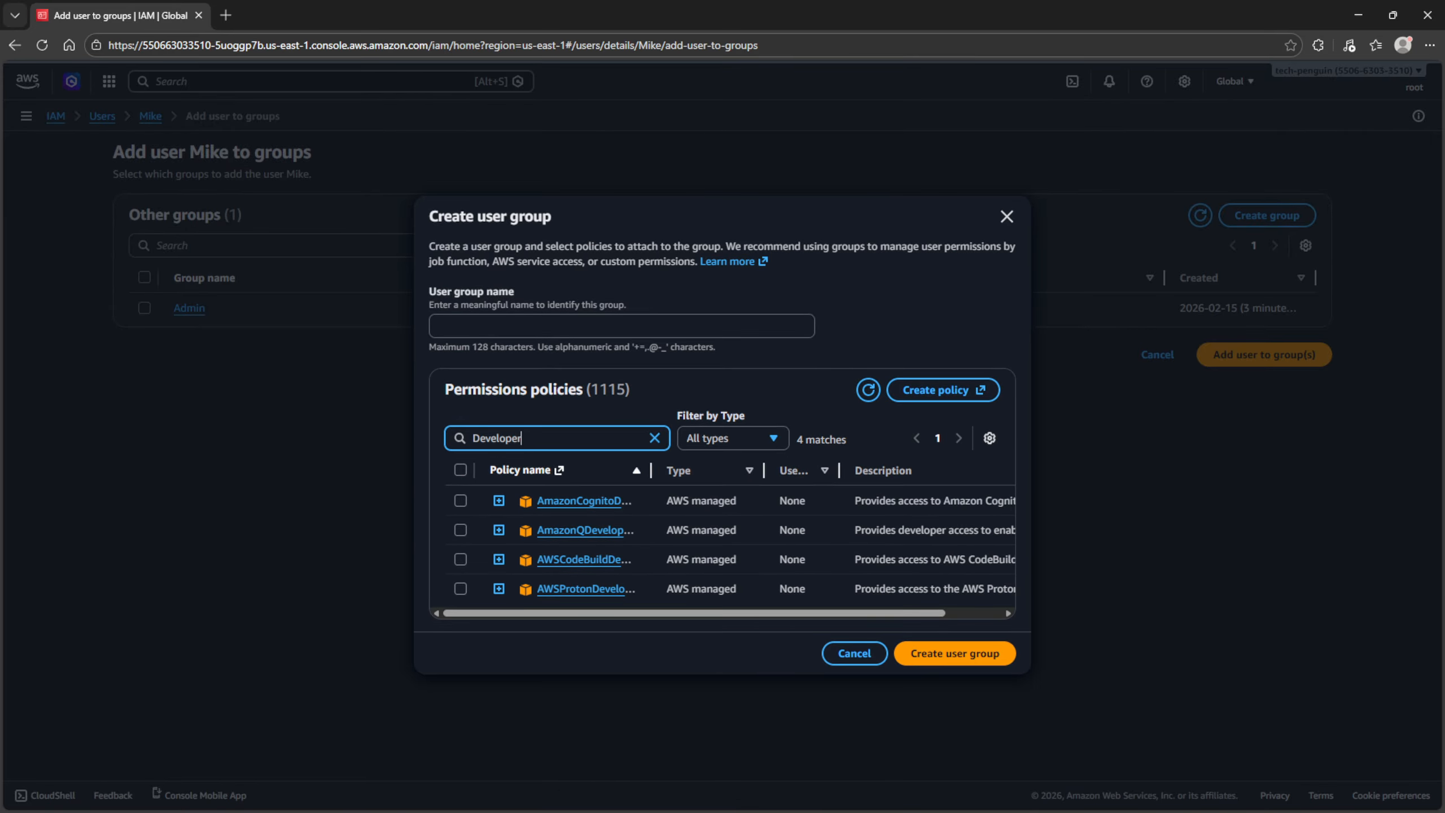
pyautogui.press('BackSpace')
pyautogui.press('BackSpace')
pyautogui.press('BackSpace')
pyautogui.press('BackSpace')
pyautogui.press('BackSpace')
pyautogui.press('BackSpace')
pyautogui.press('BackSpace')
pyautogui.press('BackSpace')
pyautogui.press('BackSpace')
pyautogui.press('BackSpace')
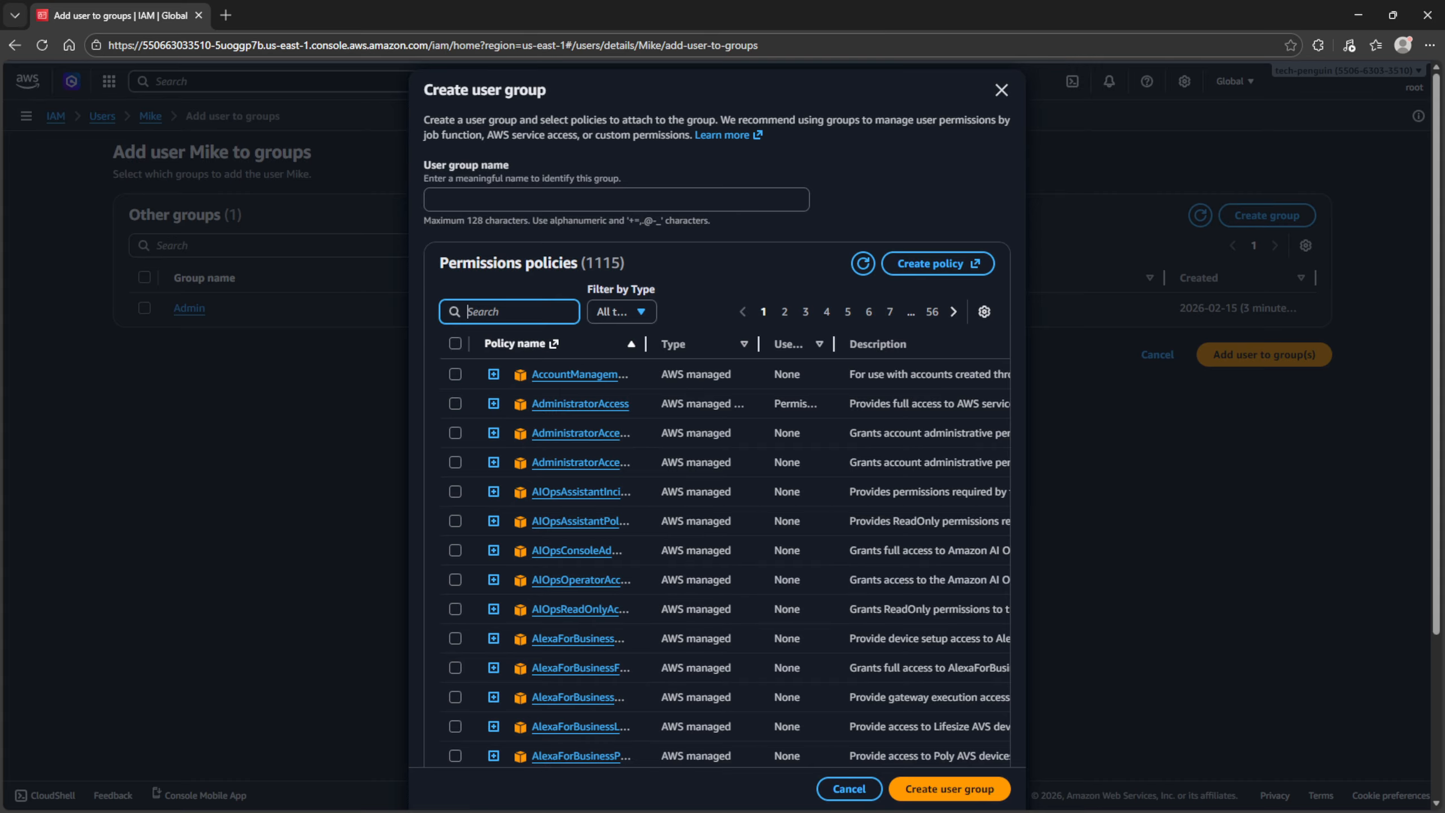
pyautogui.click(616, 199)
pyautogui.write('D')
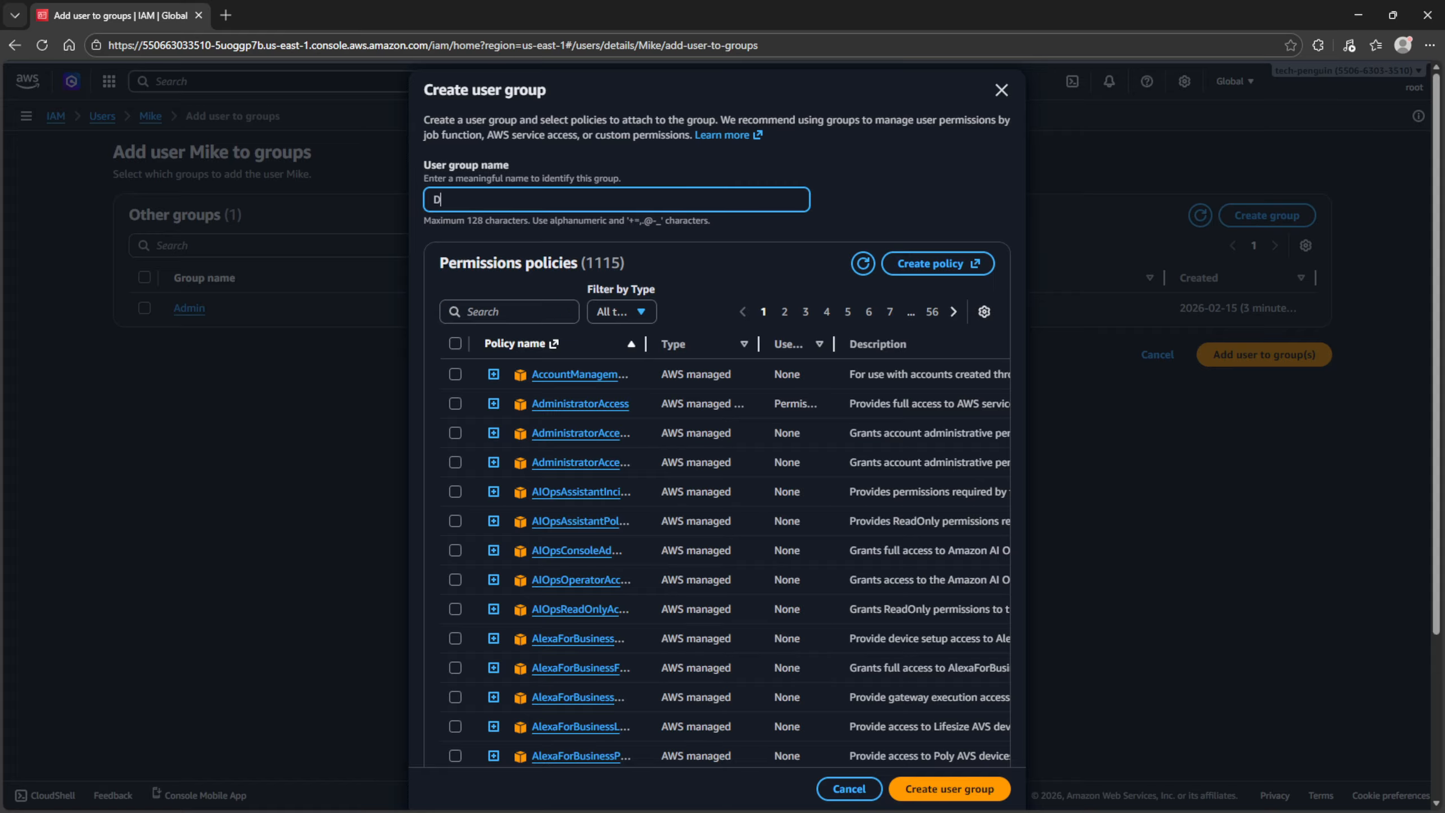
pyautogui.write('evelopers')
pyautogui.click(510, 312)
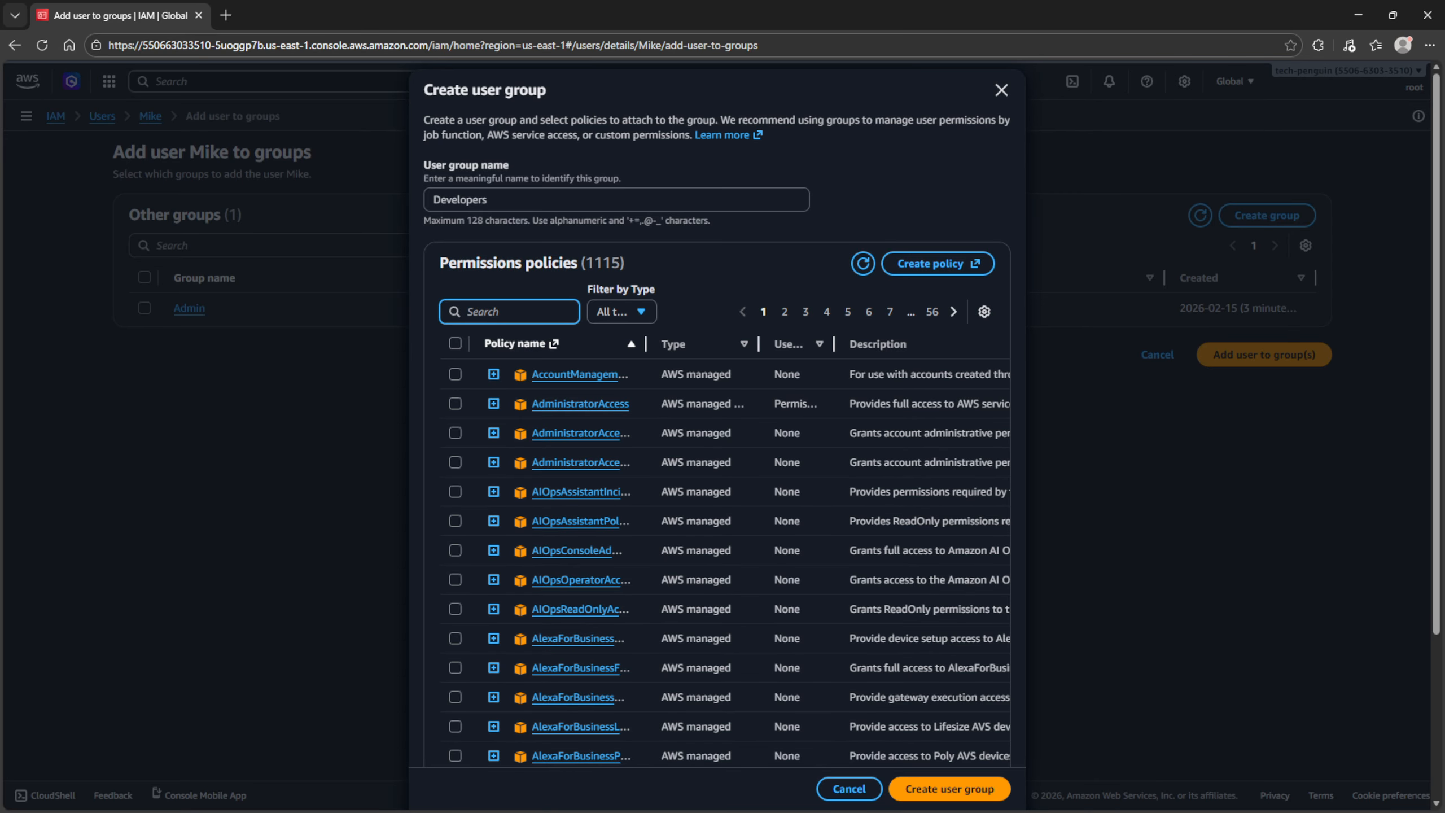
pyautogui.write('iamre')
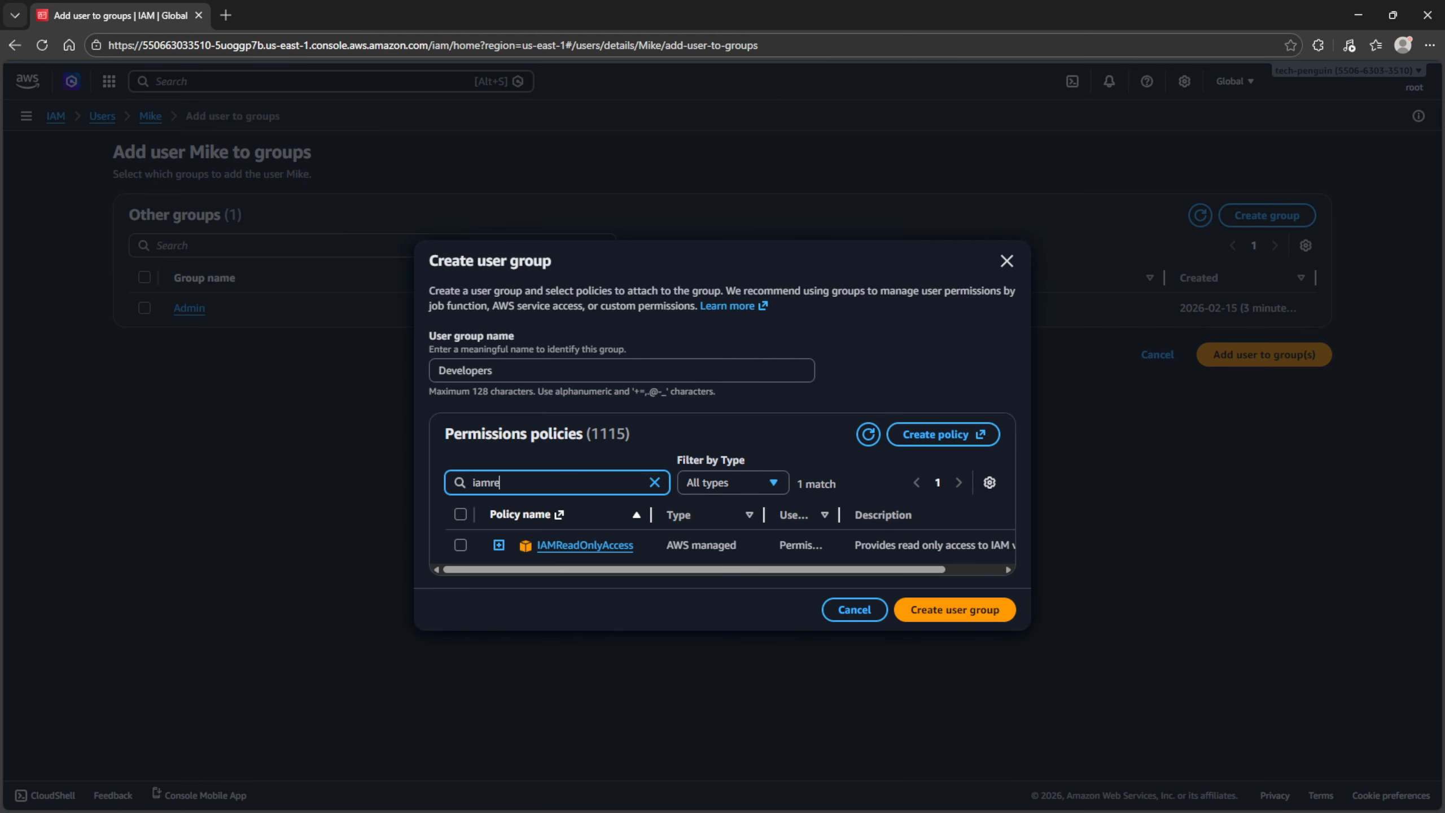
pyautogui.click(460, 544)
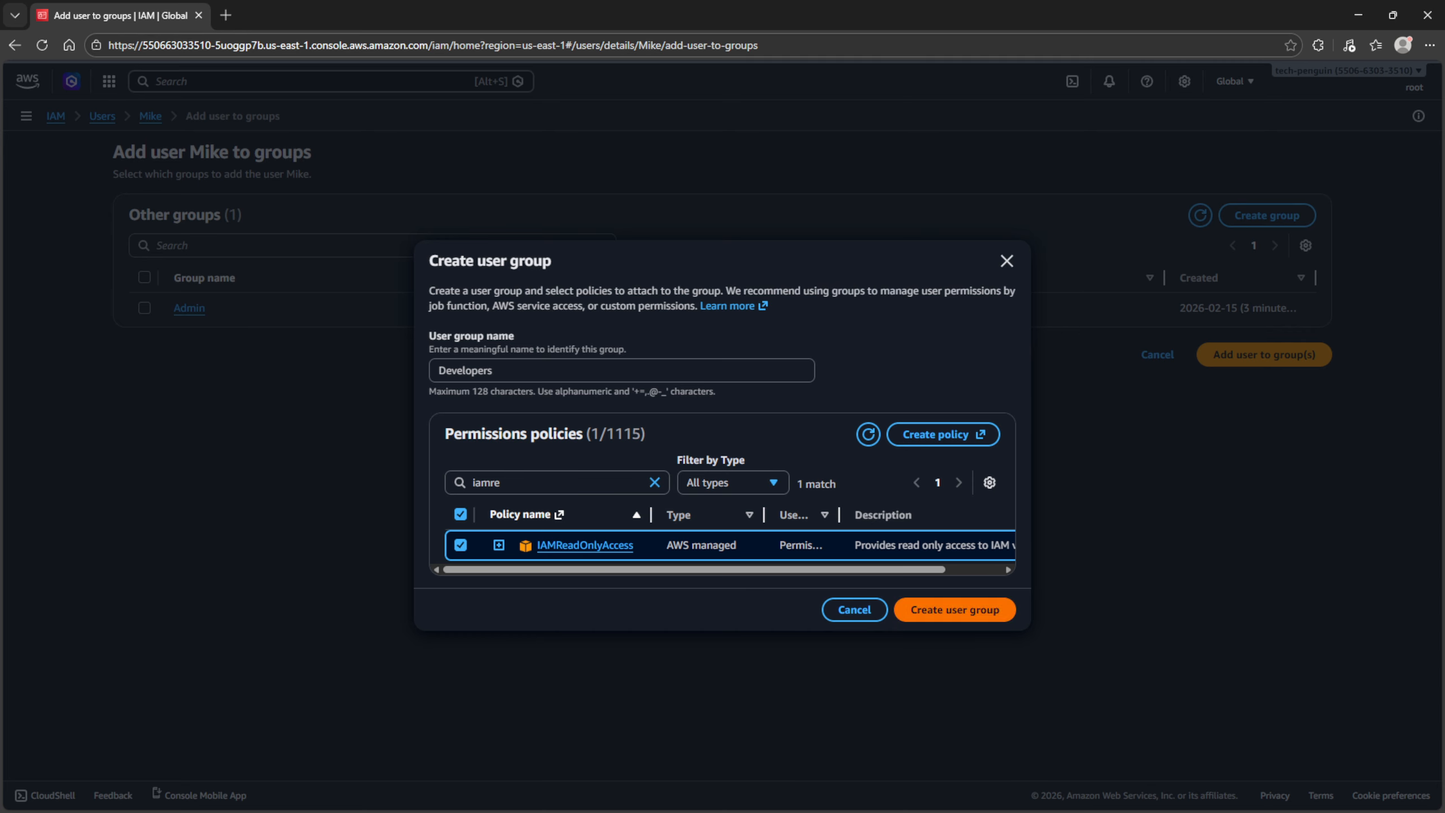
# - Create the Developers group and add the user to it
pyautogui.click(955, 610)
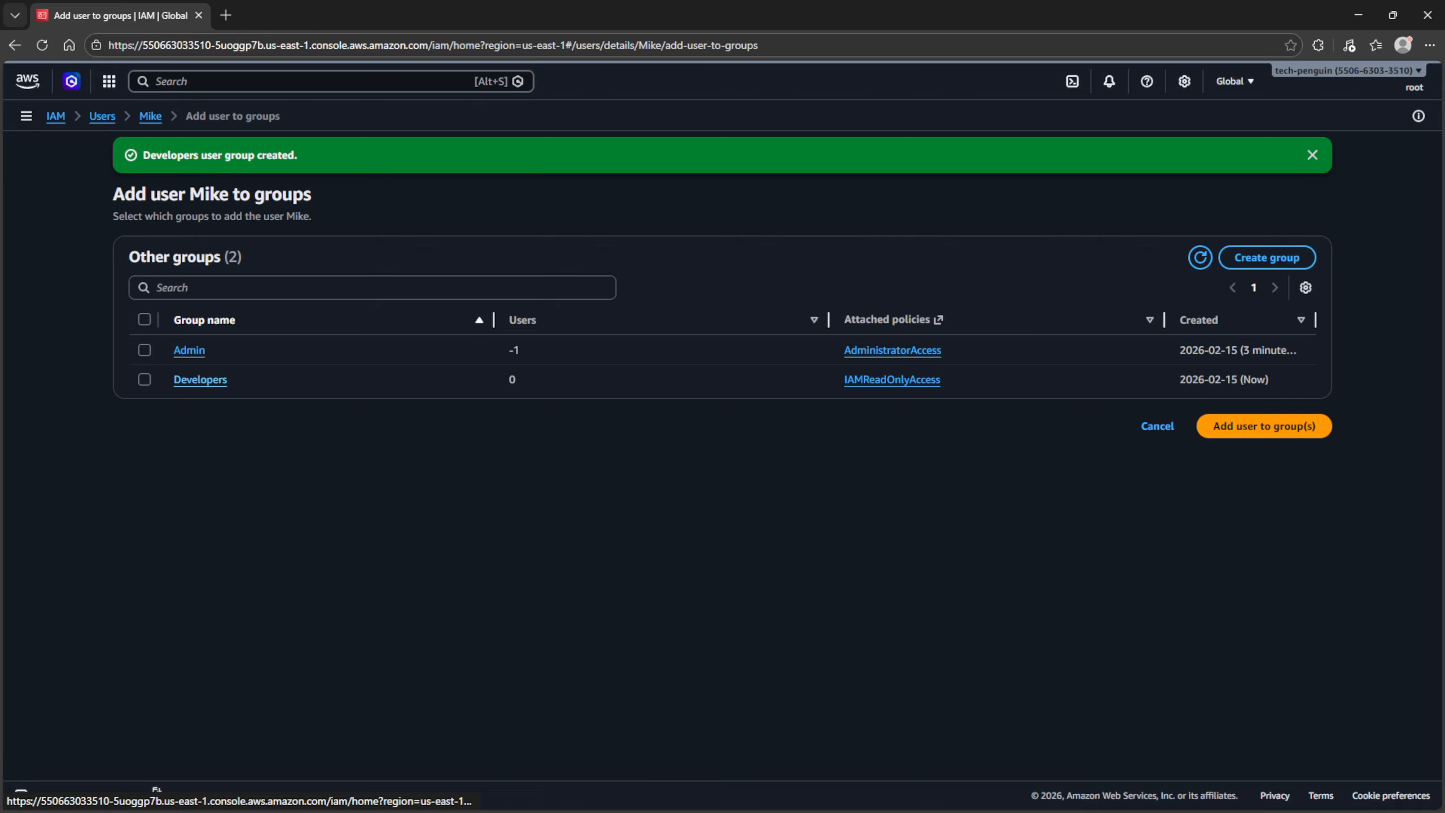
pyautogui.click(144, 380)
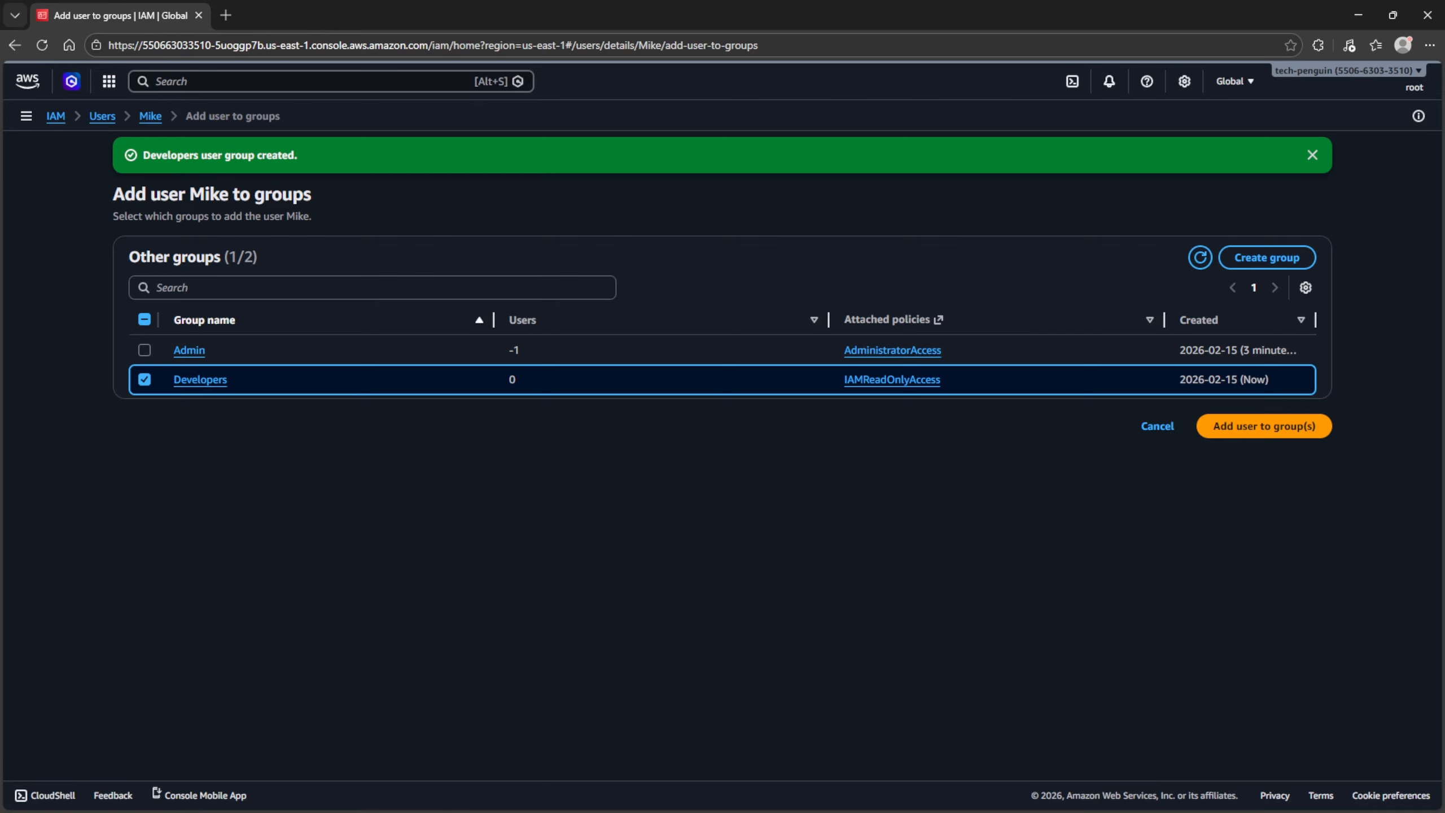
pyautogui.click(1263, 426)
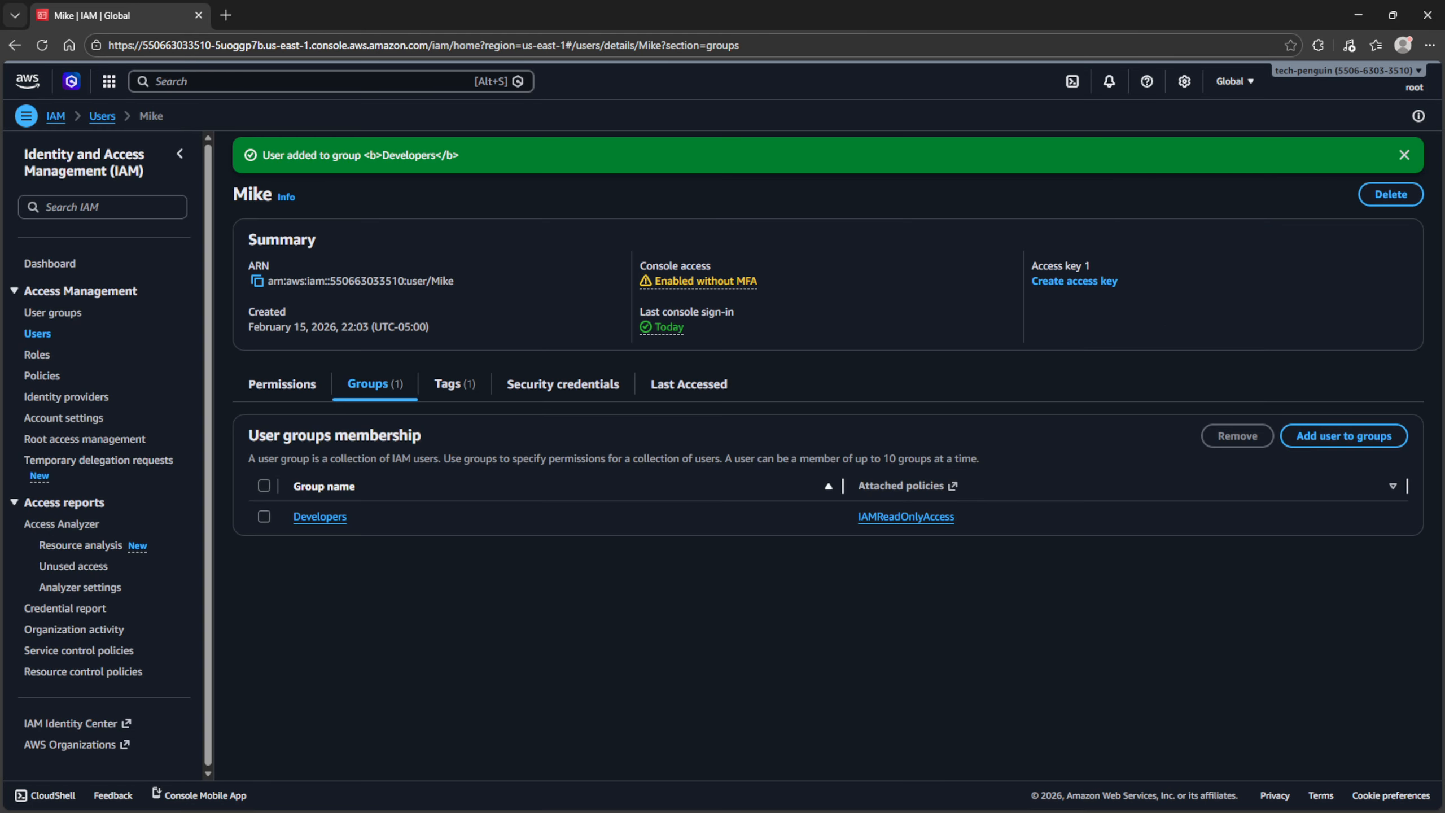
# - Restore the side-by-side windows and reload the User groups list in Mike's session
pyautogui.click(1393, 16)
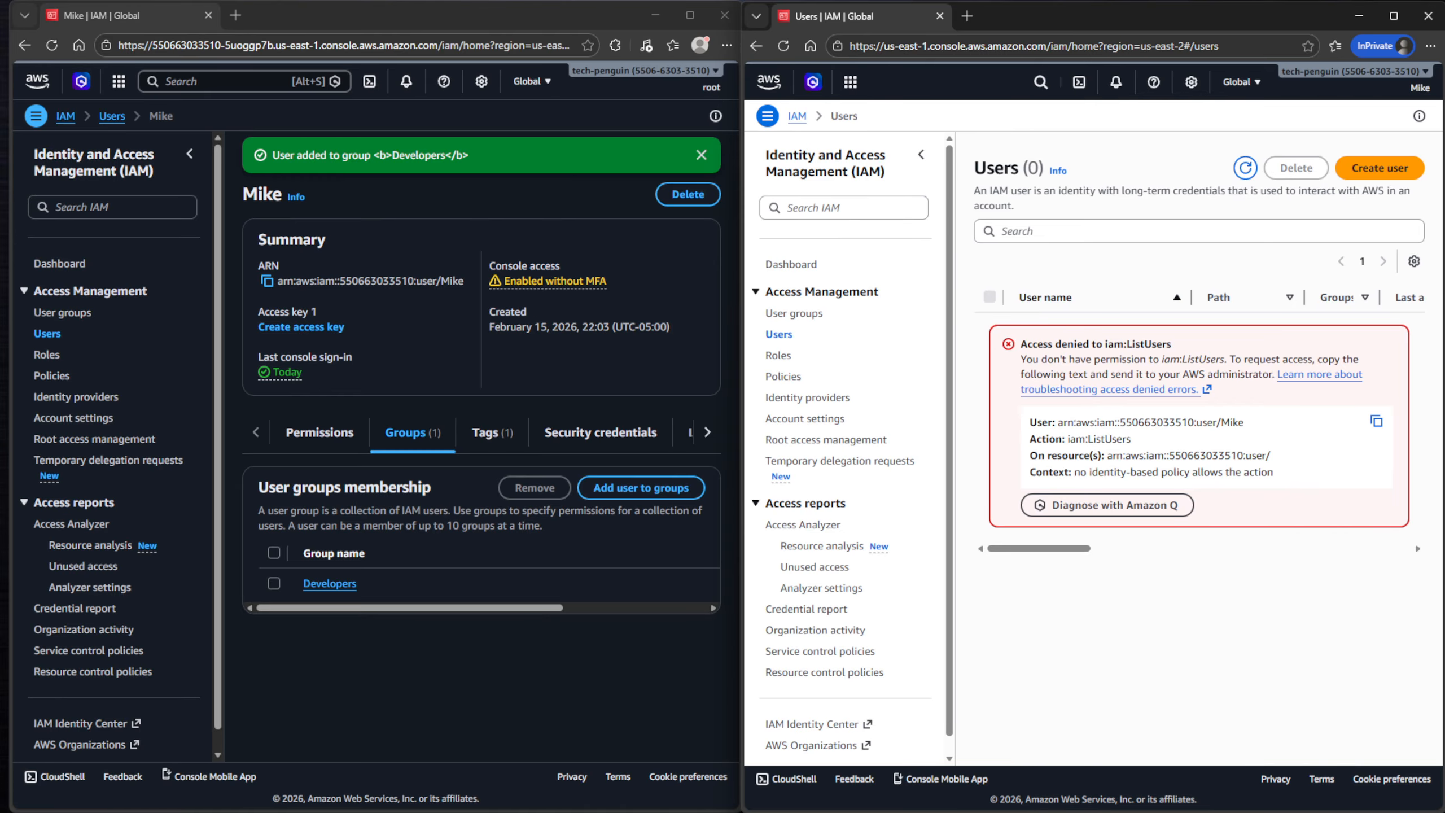
pyautogui.click(794, 313)
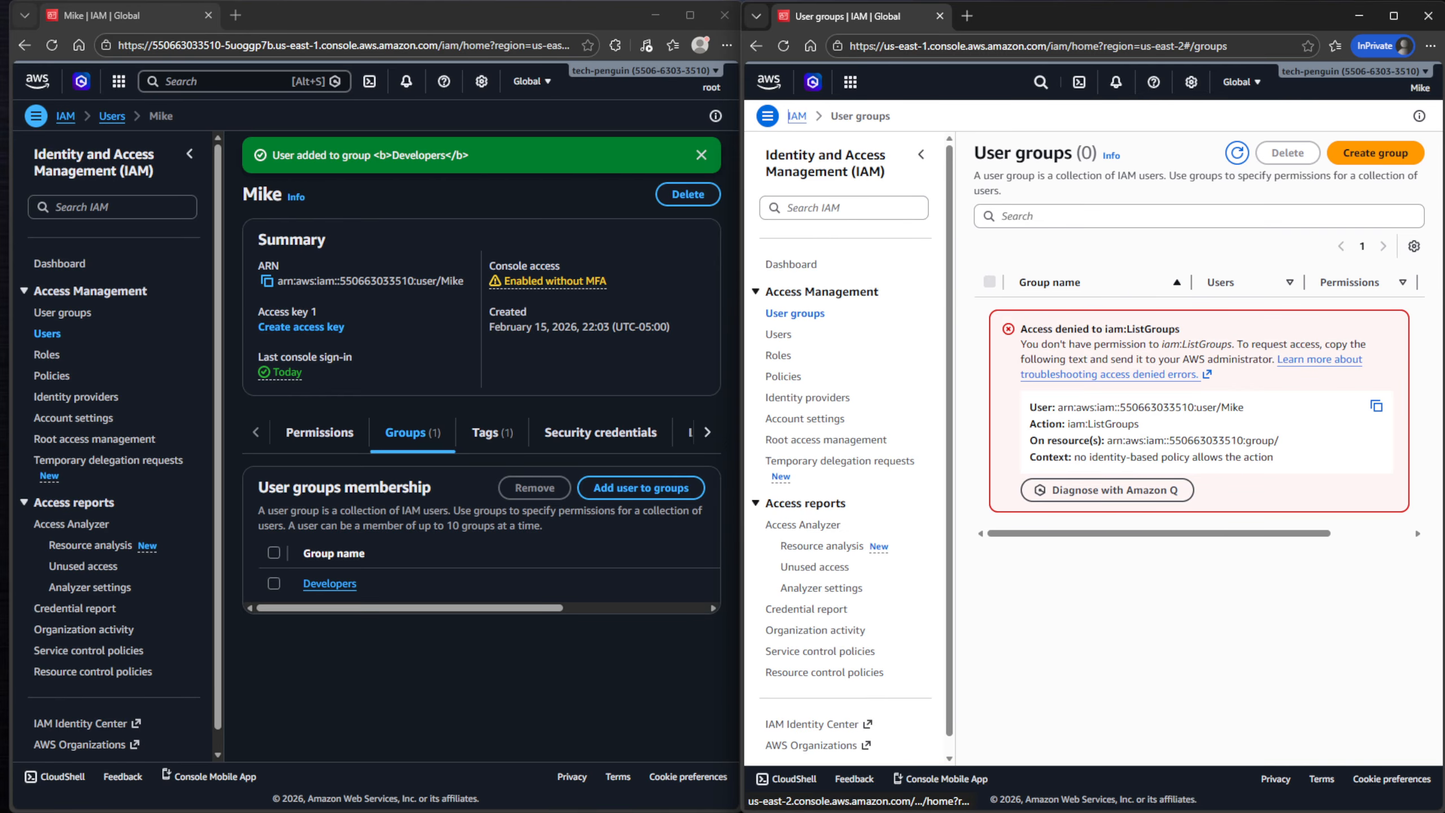
pyautogui.click(784, 45)
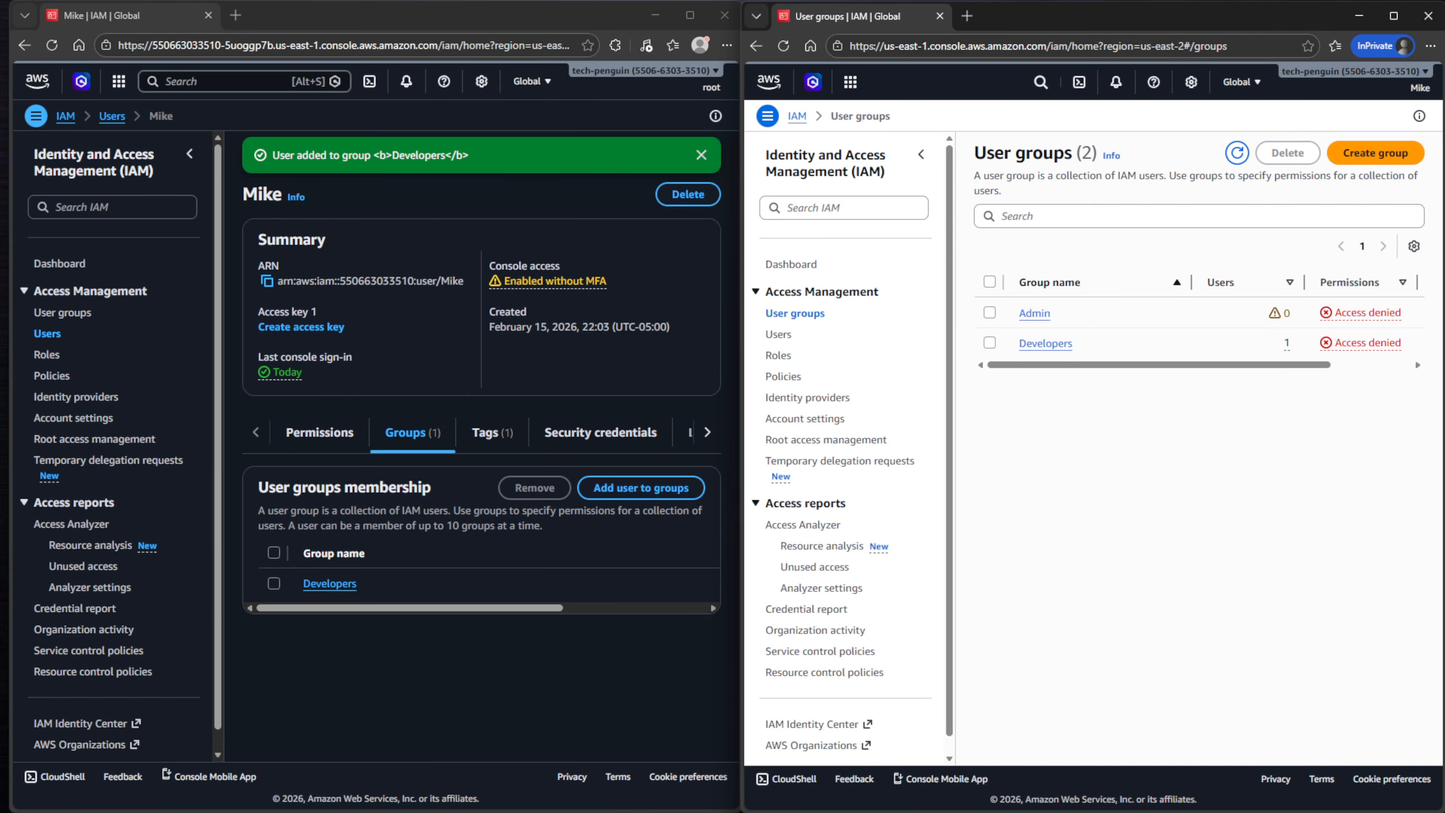
pyautogui.click(784, 46)
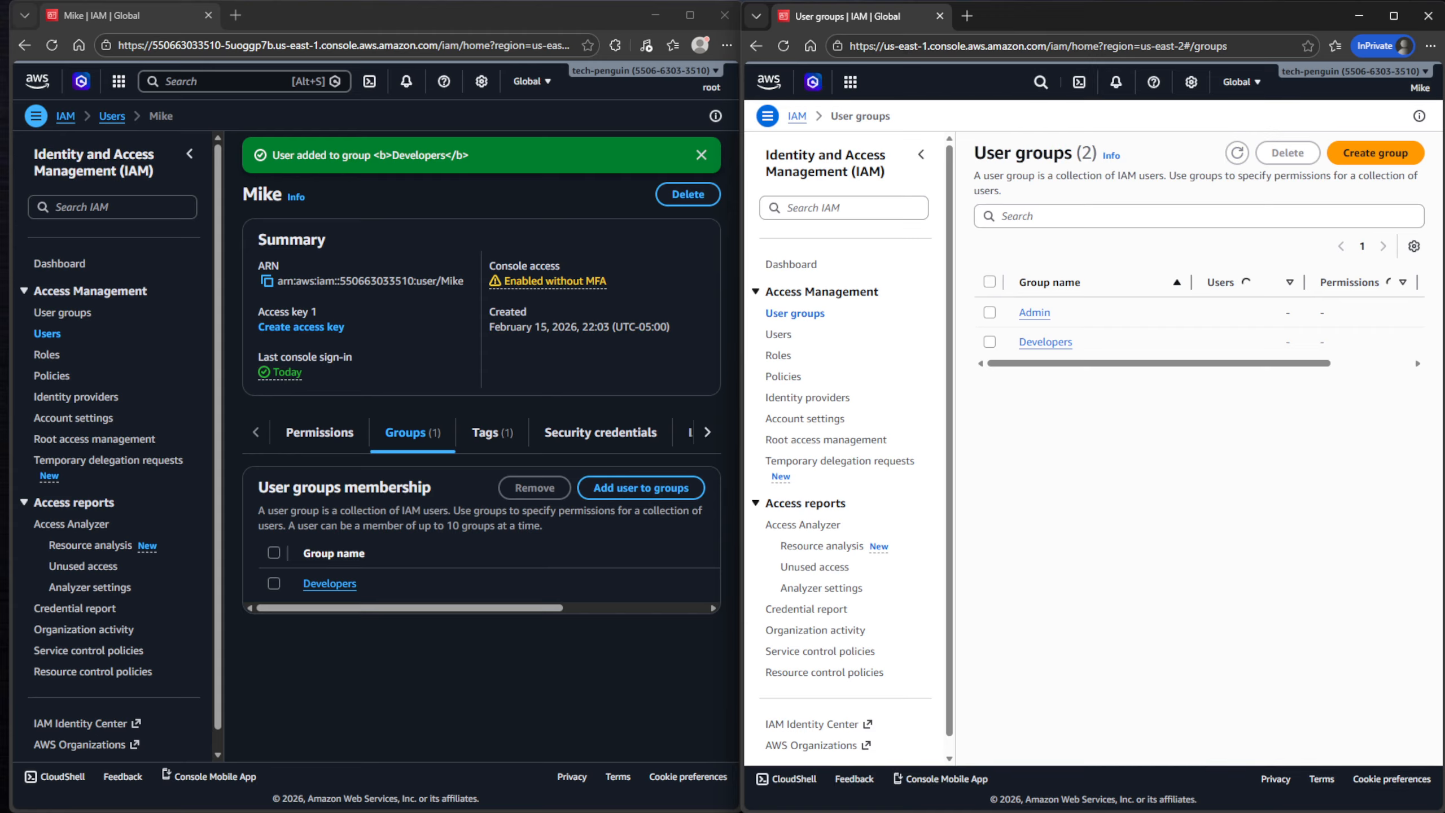
# - As Mike, try creating group 'Test' with AdministratorAccess, get the CreateGroup denial, then show Users
pyautogui.click(1375, 153)
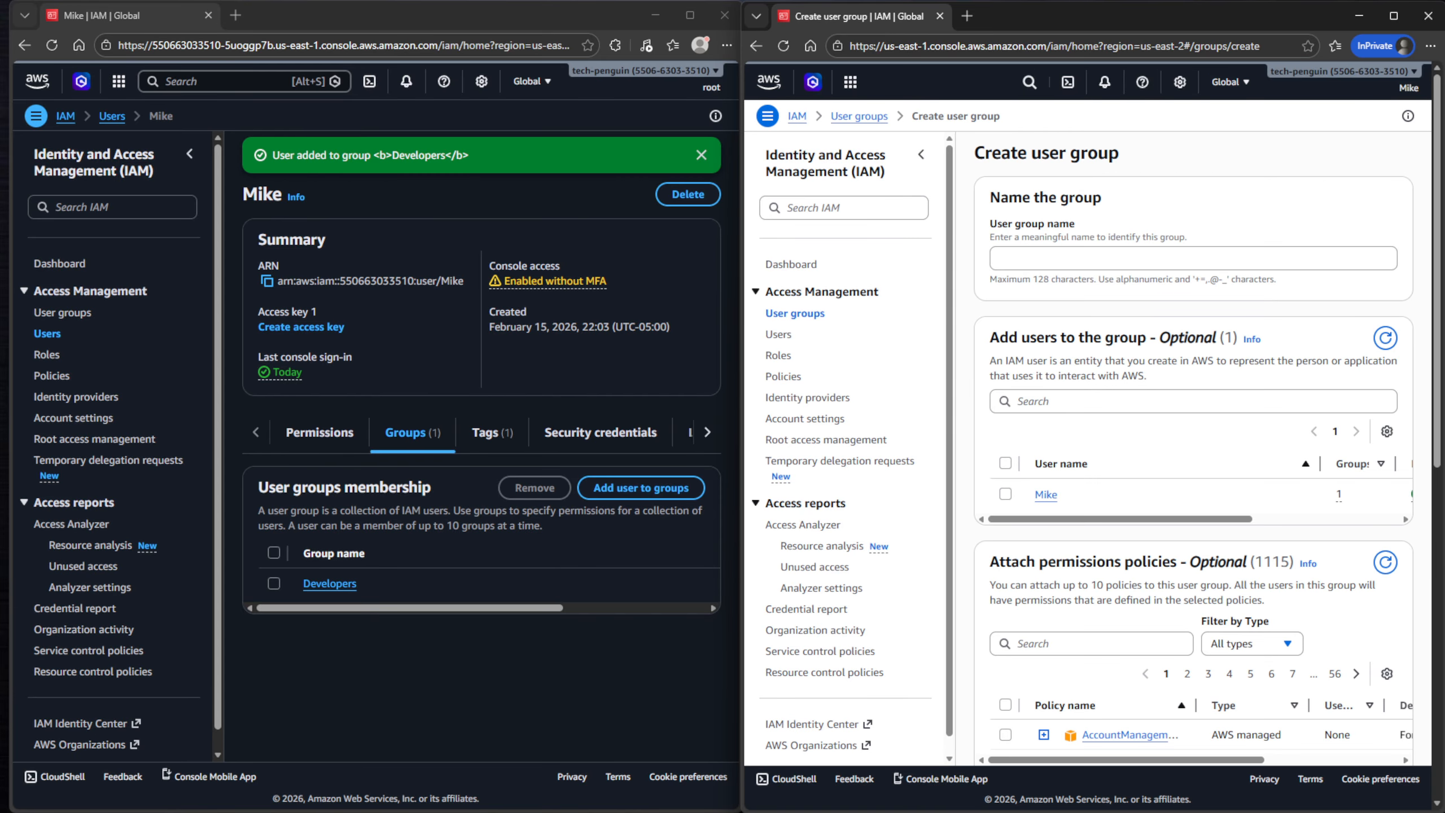
pyautogui.scroll(-1, 1194, 450)
pyautogui.scroll(1, 1194, 450)
pyautogui.click(1194, 258)
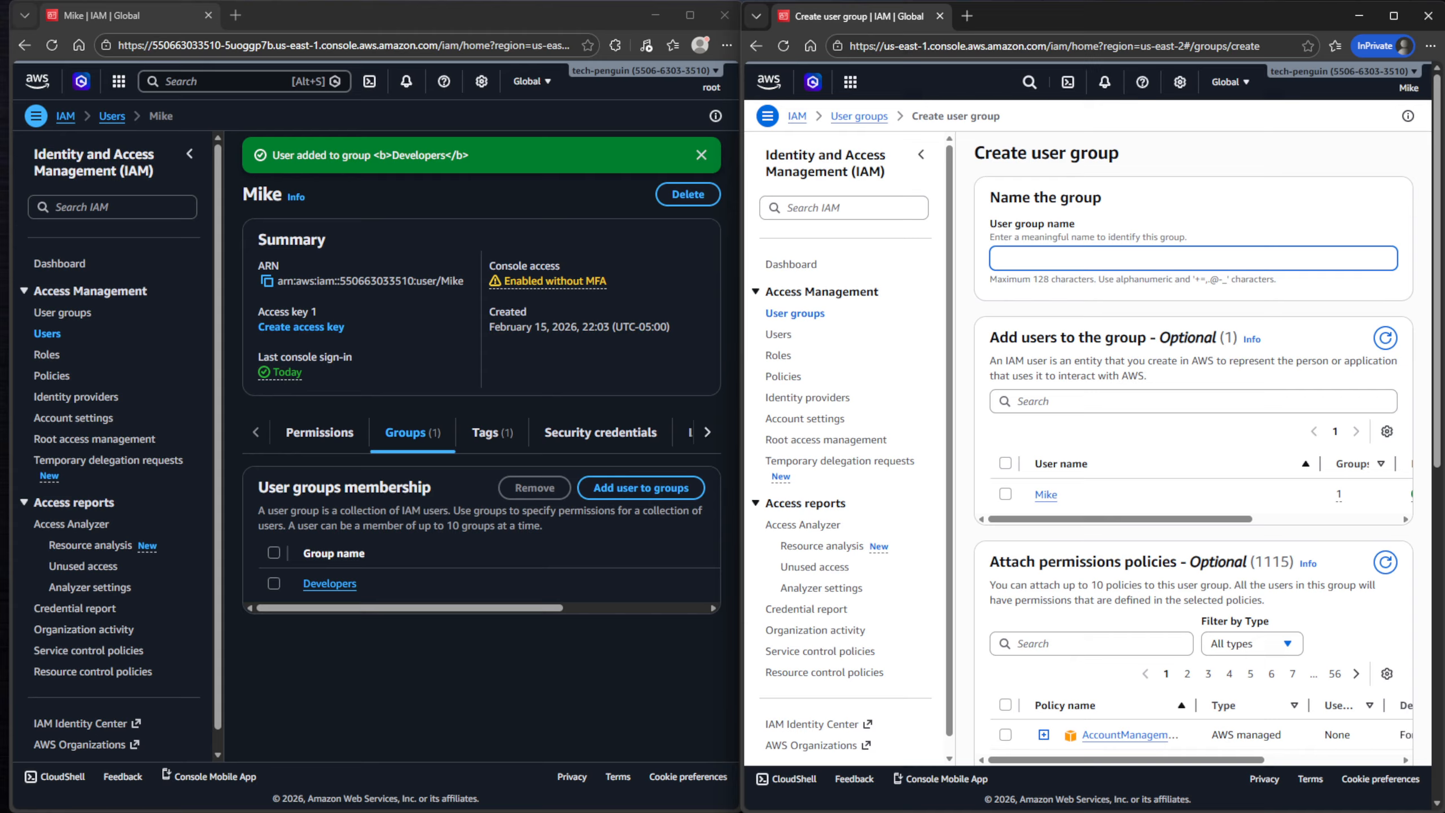
pyautogui.write('Test')
pyautogui.scroll(-2, 1194, 450)
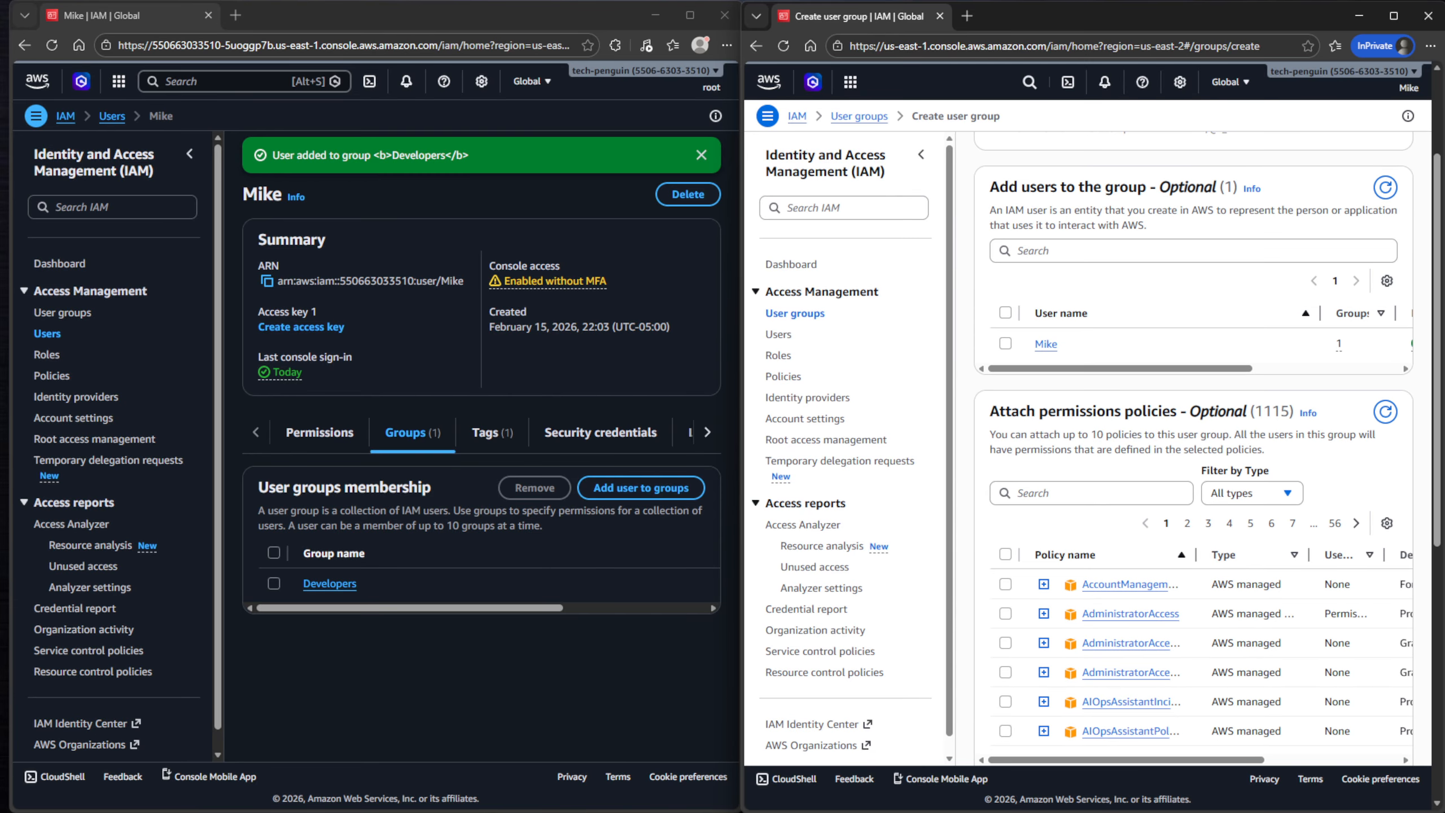
pyautogui.click(1005, 613)
pyautogui.scroll(-7, 1006, 614)
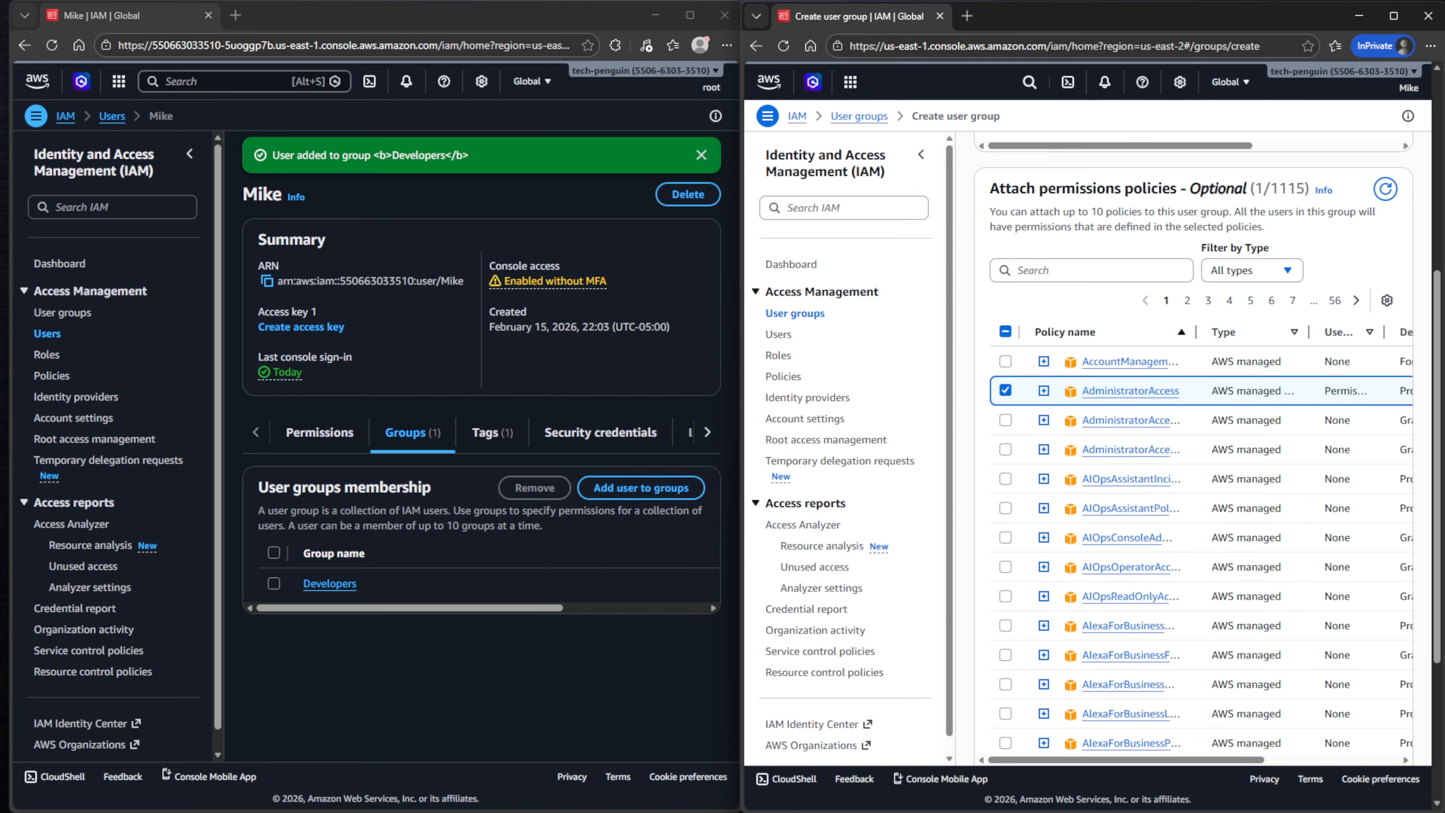
pyautogui.click(1352, 724)
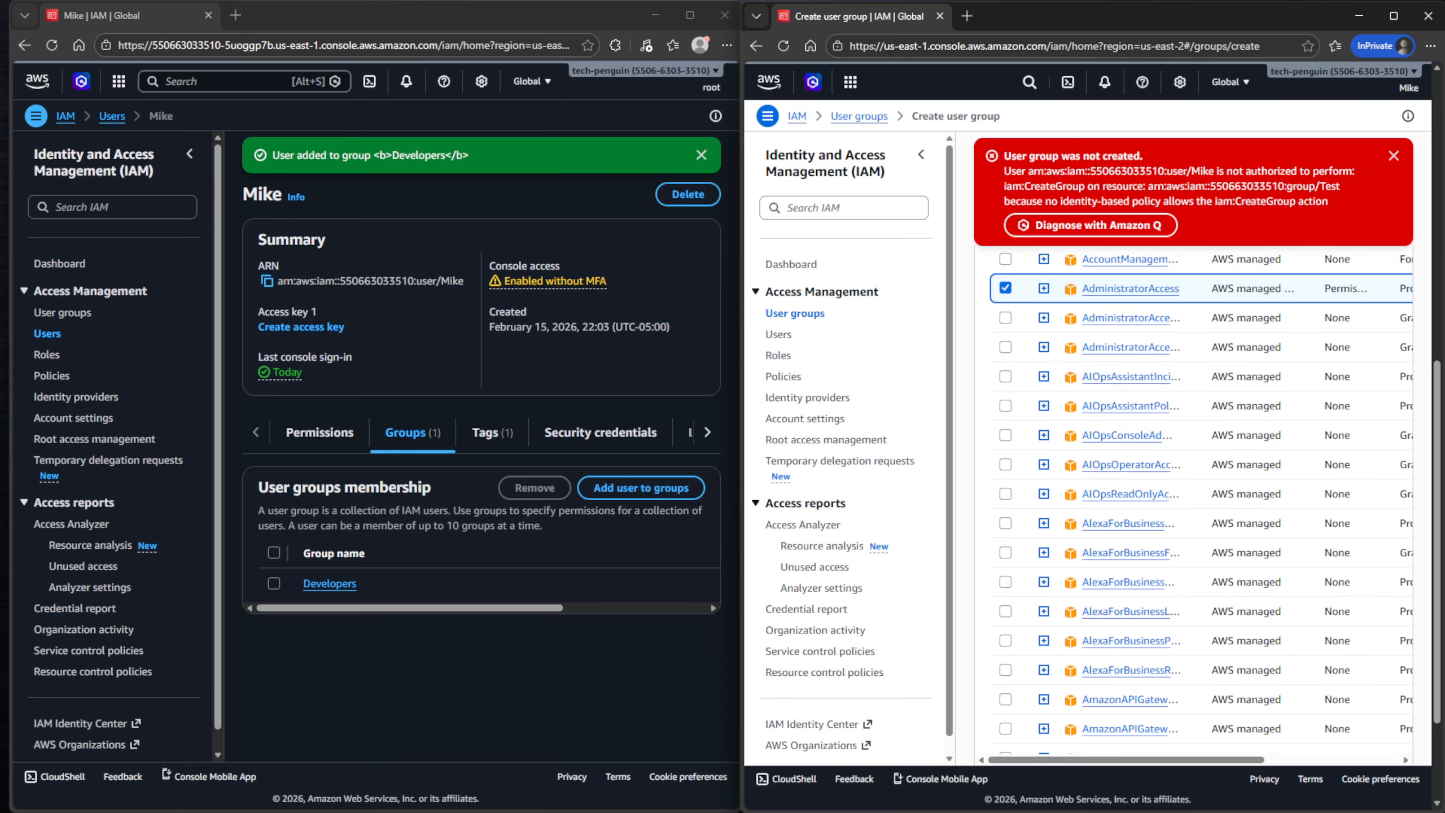
pyautogui.scroll(3, 1196, 456)
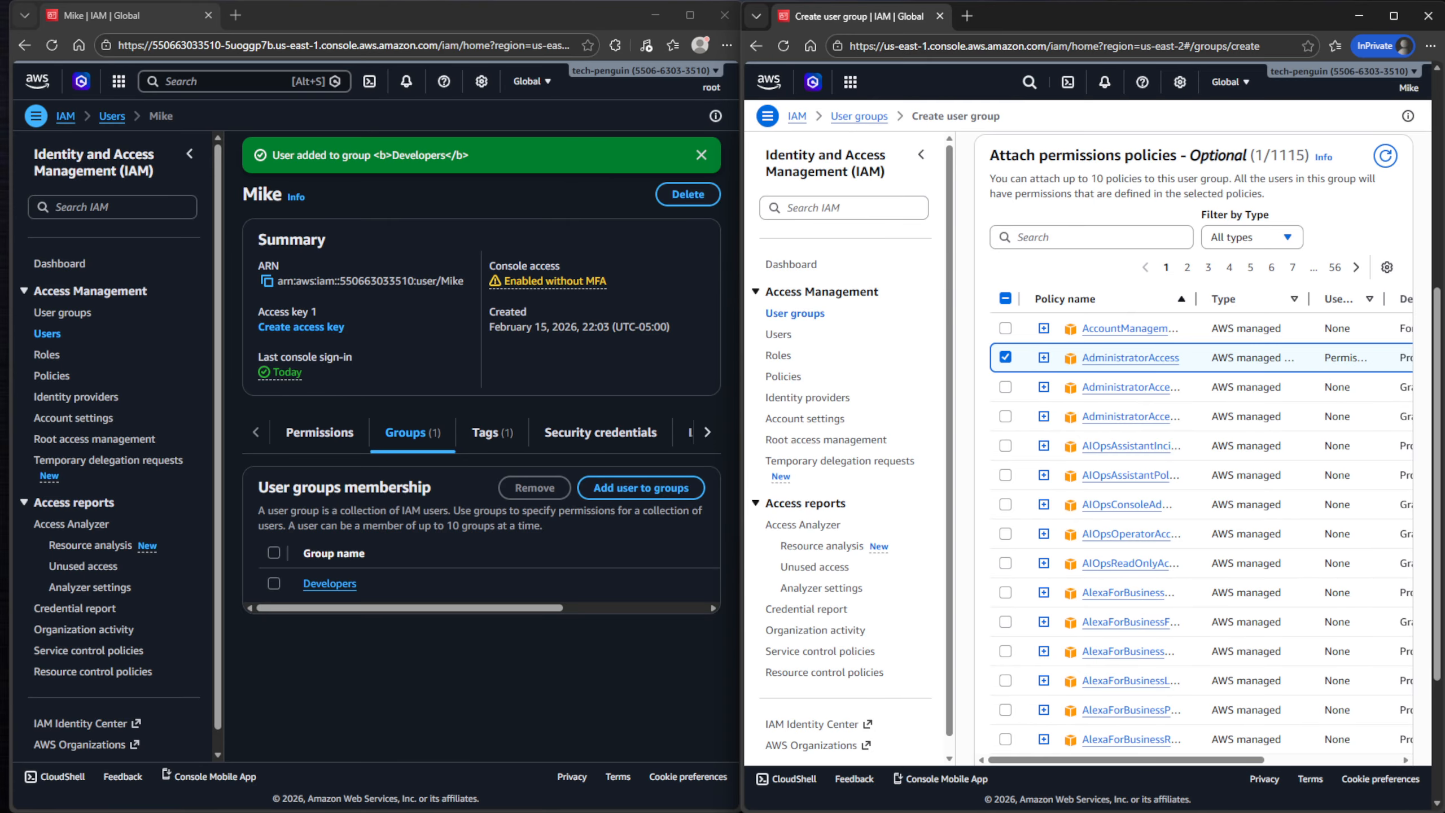
pyautogui.click(112, 116)
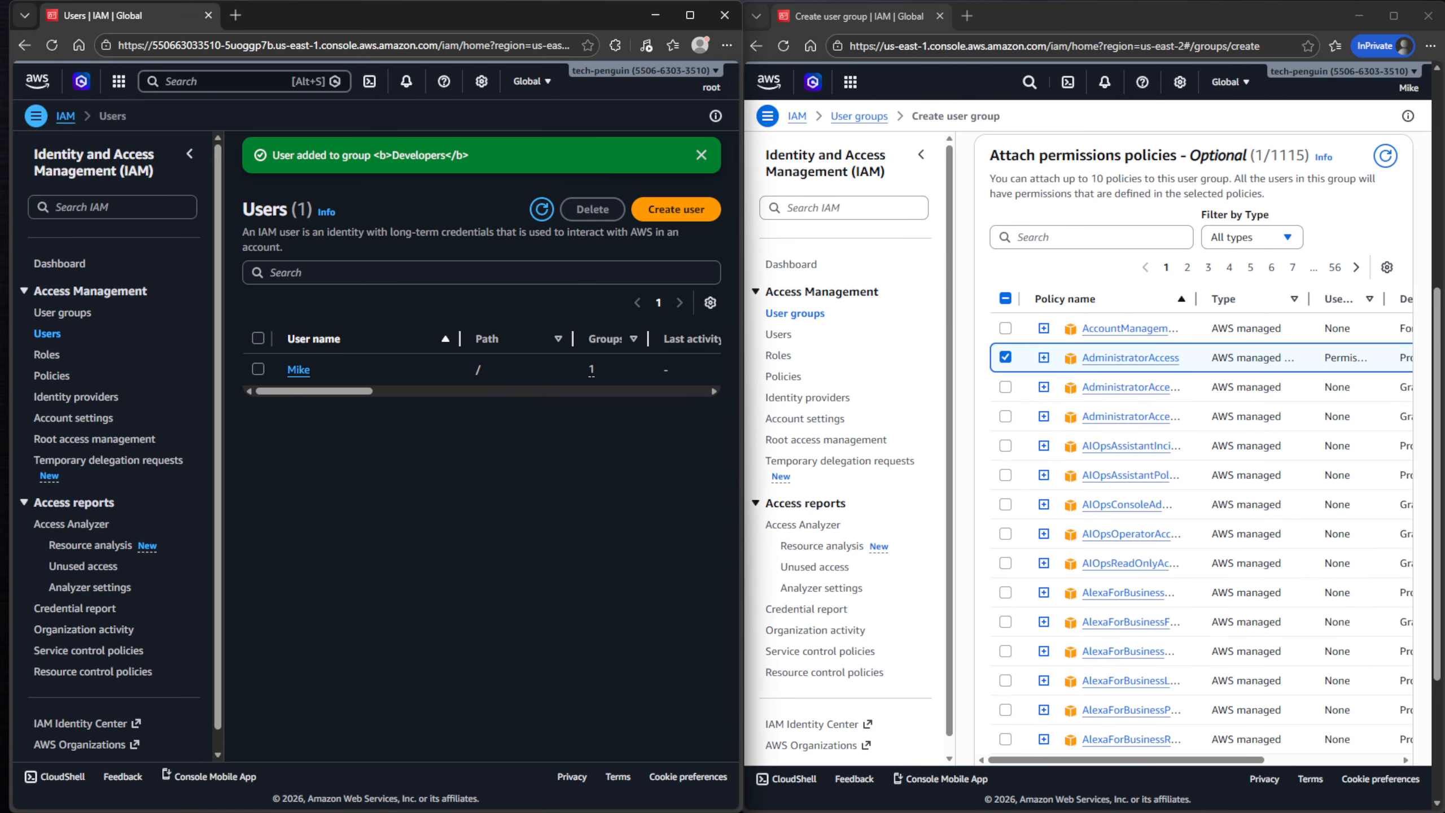
# - Remove Mike from the Developers group via the inherited IAMReadOnlyAccess policy
pyautogui.click(299, 372)
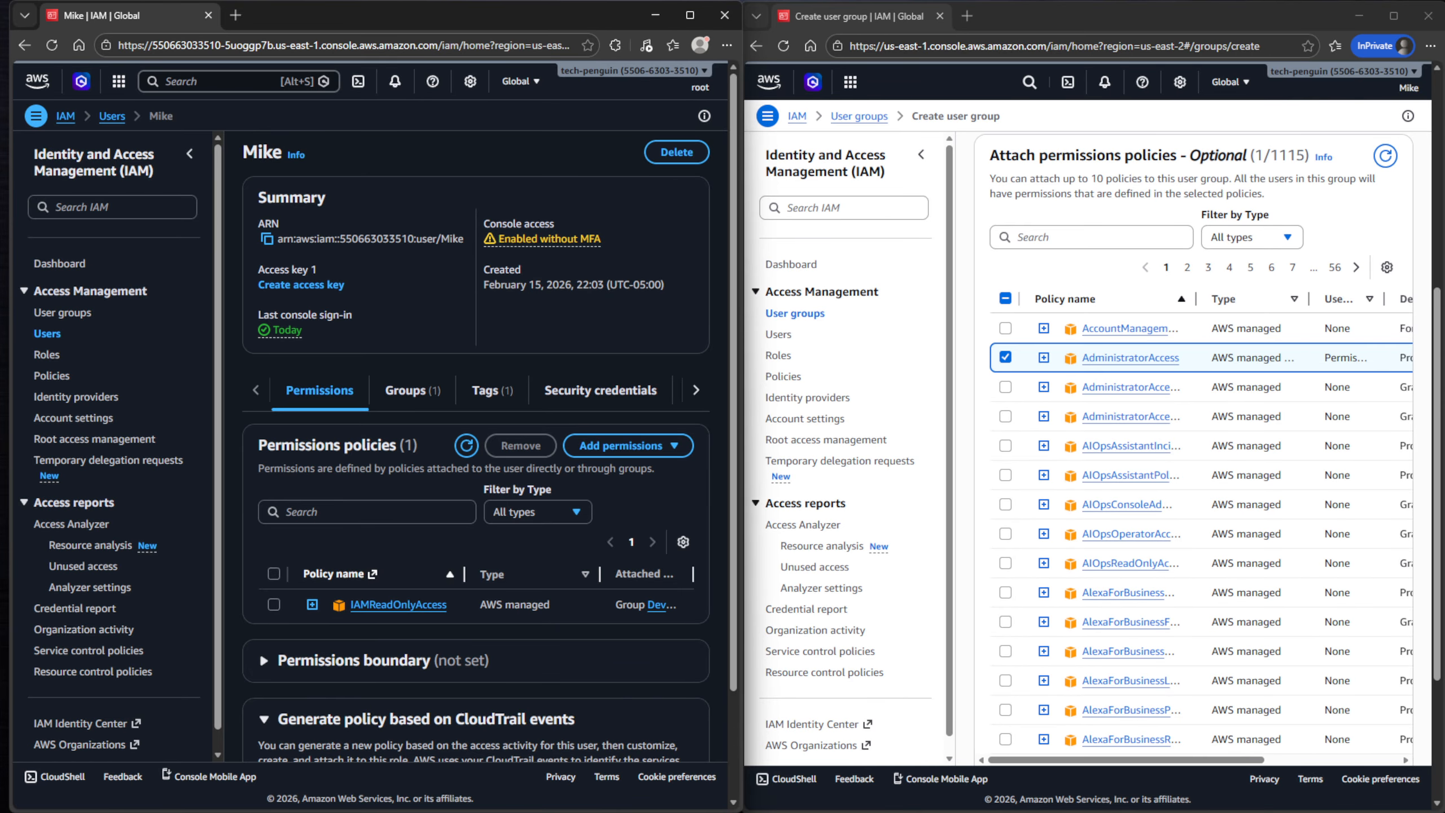
pyautogui.click(274, 604)
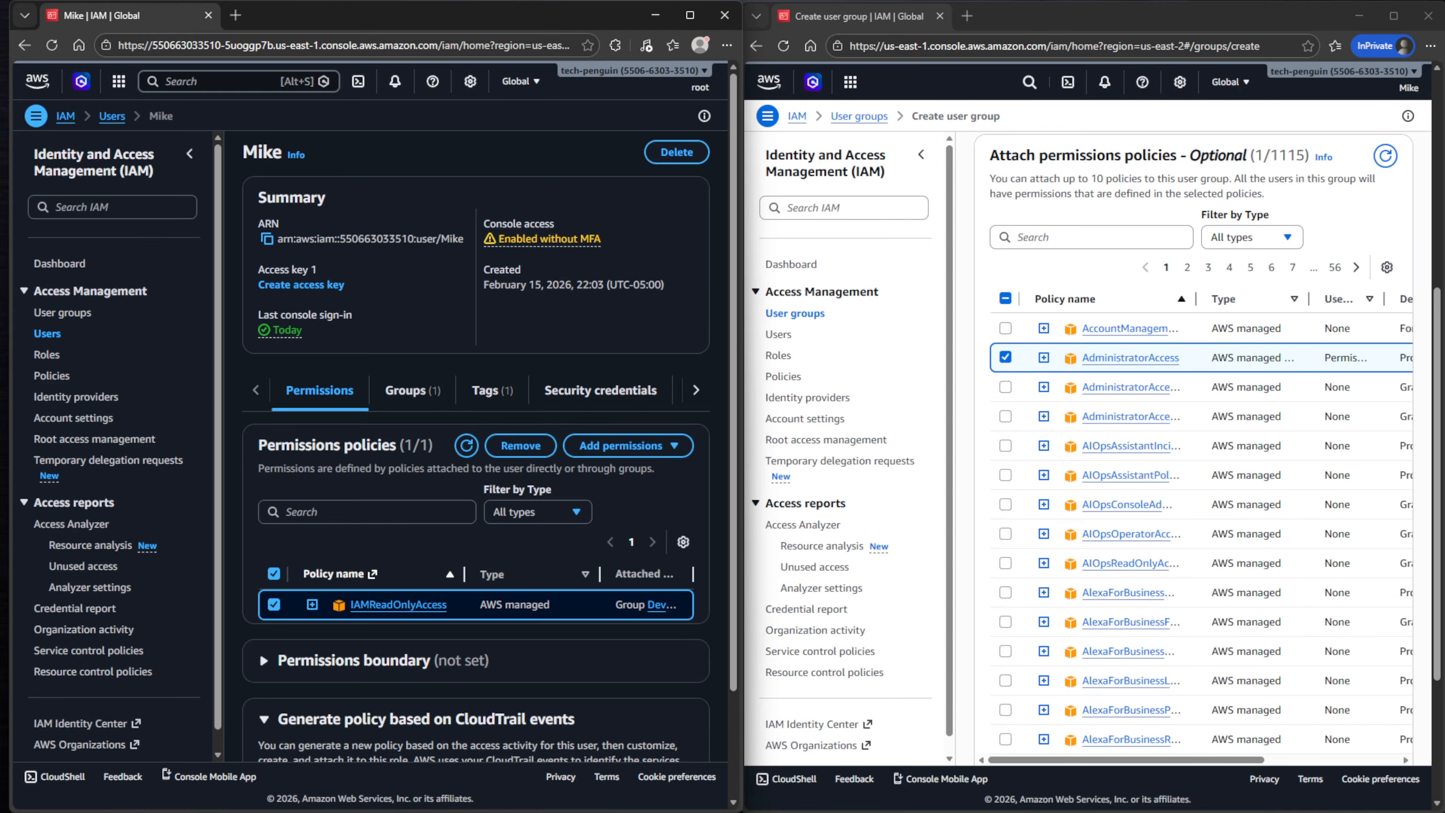
pyautogui.click(520, 445)
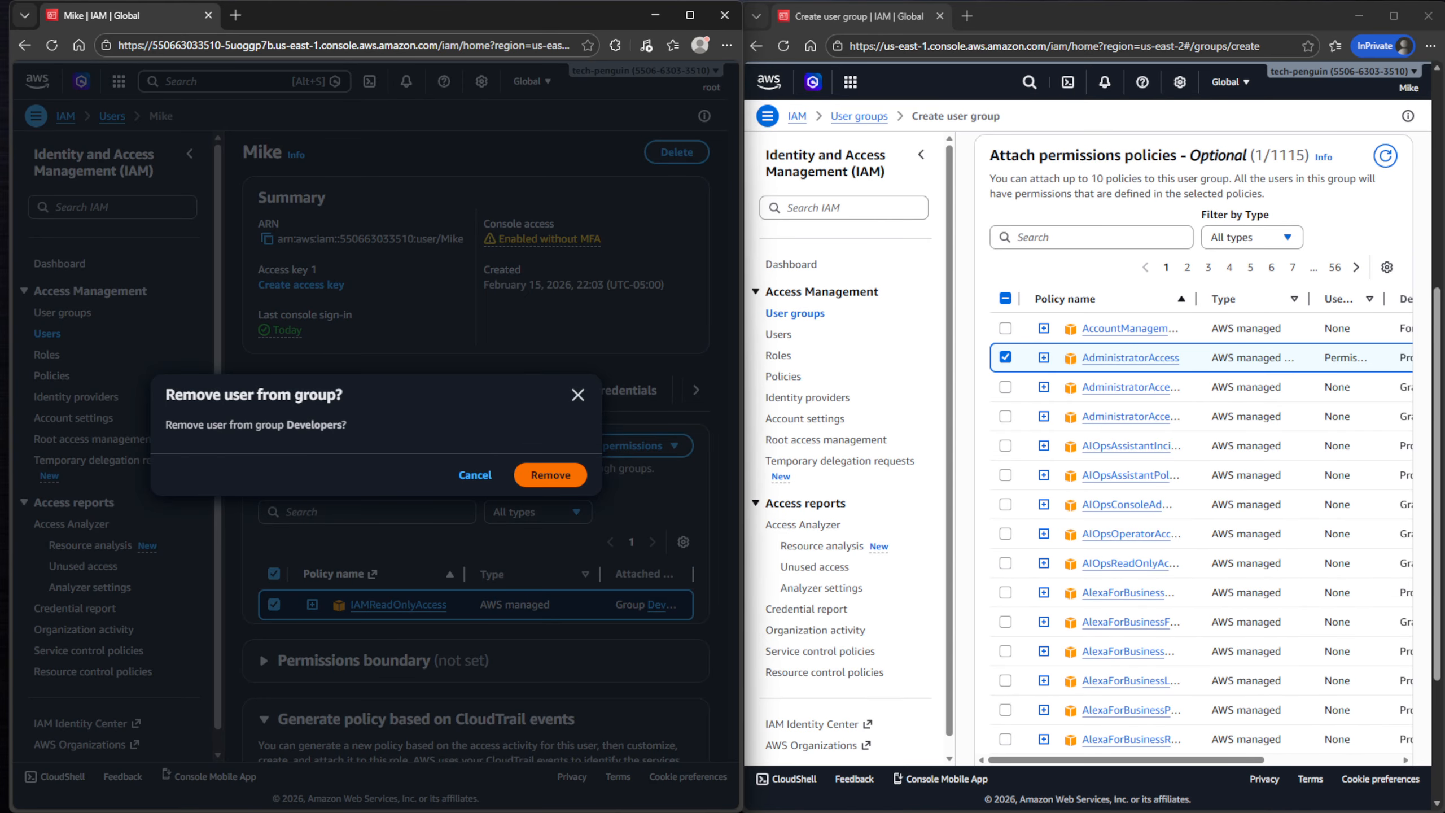
pyautogui.click(552, 474)
# - Add Mike to the Admin user group
pyautogui.click(85, 291)
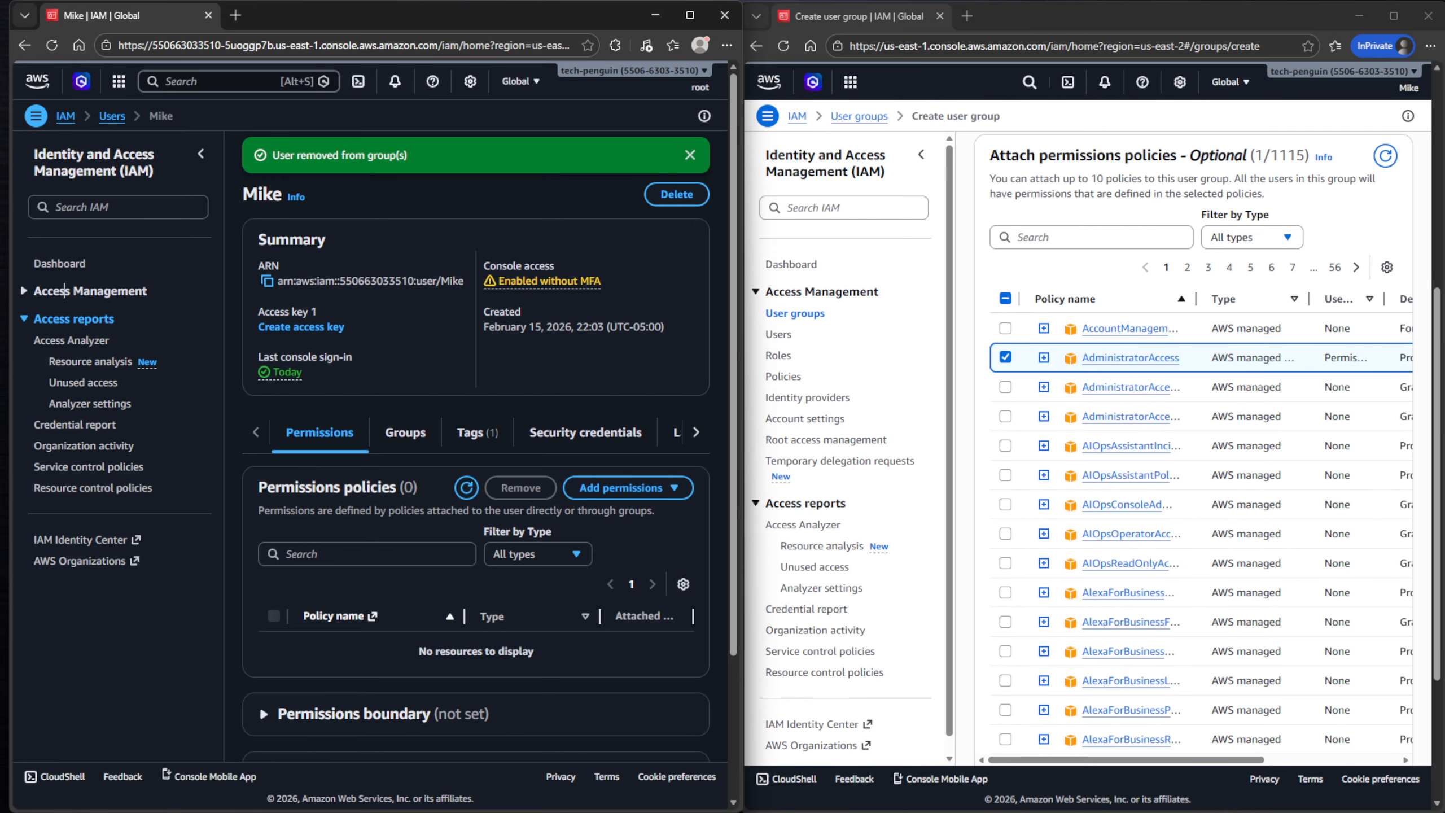
pyautogui.click(64, 290)
pyautogui.click(63, 312)
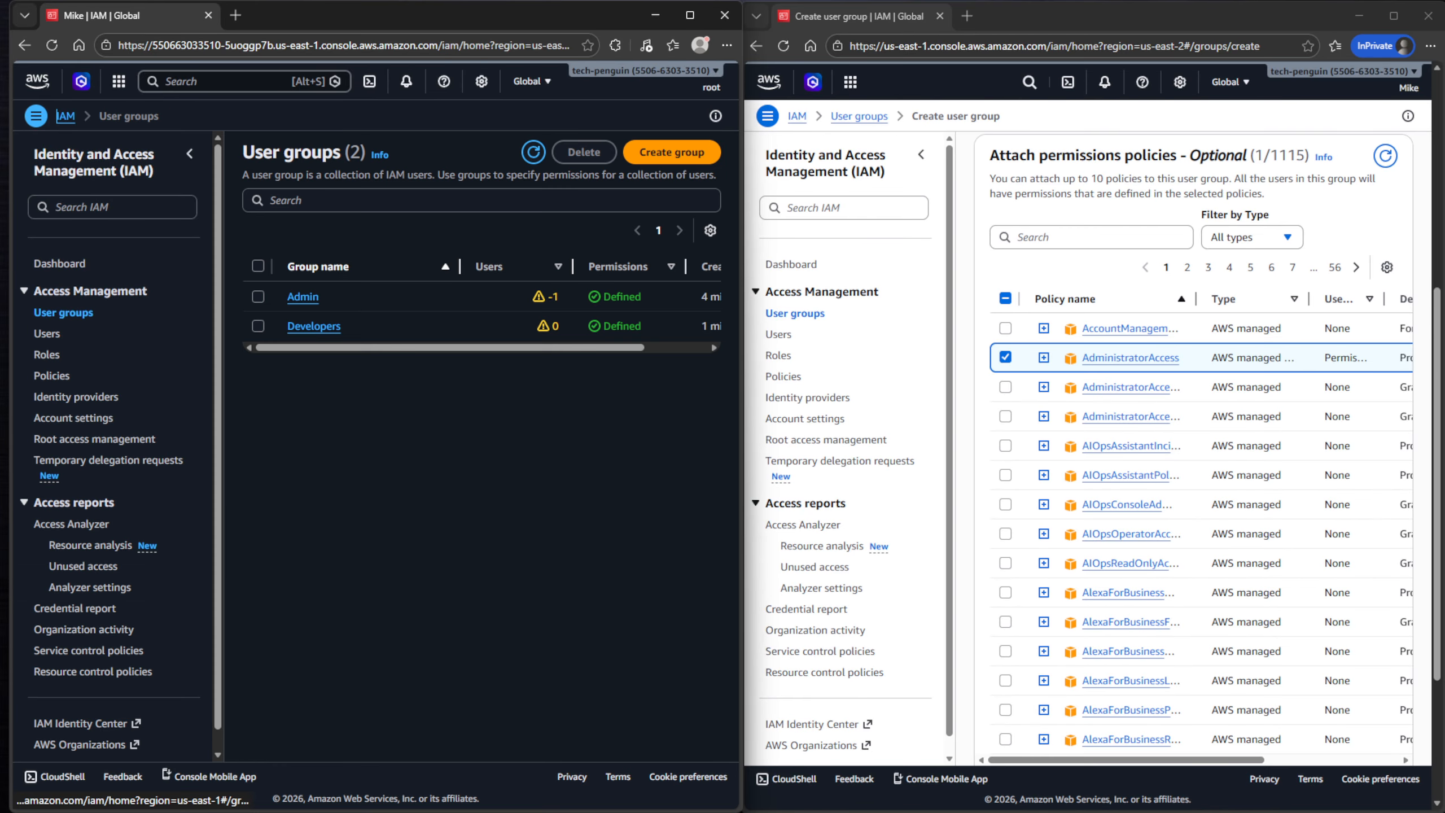
pyautogui.click(259, 296)
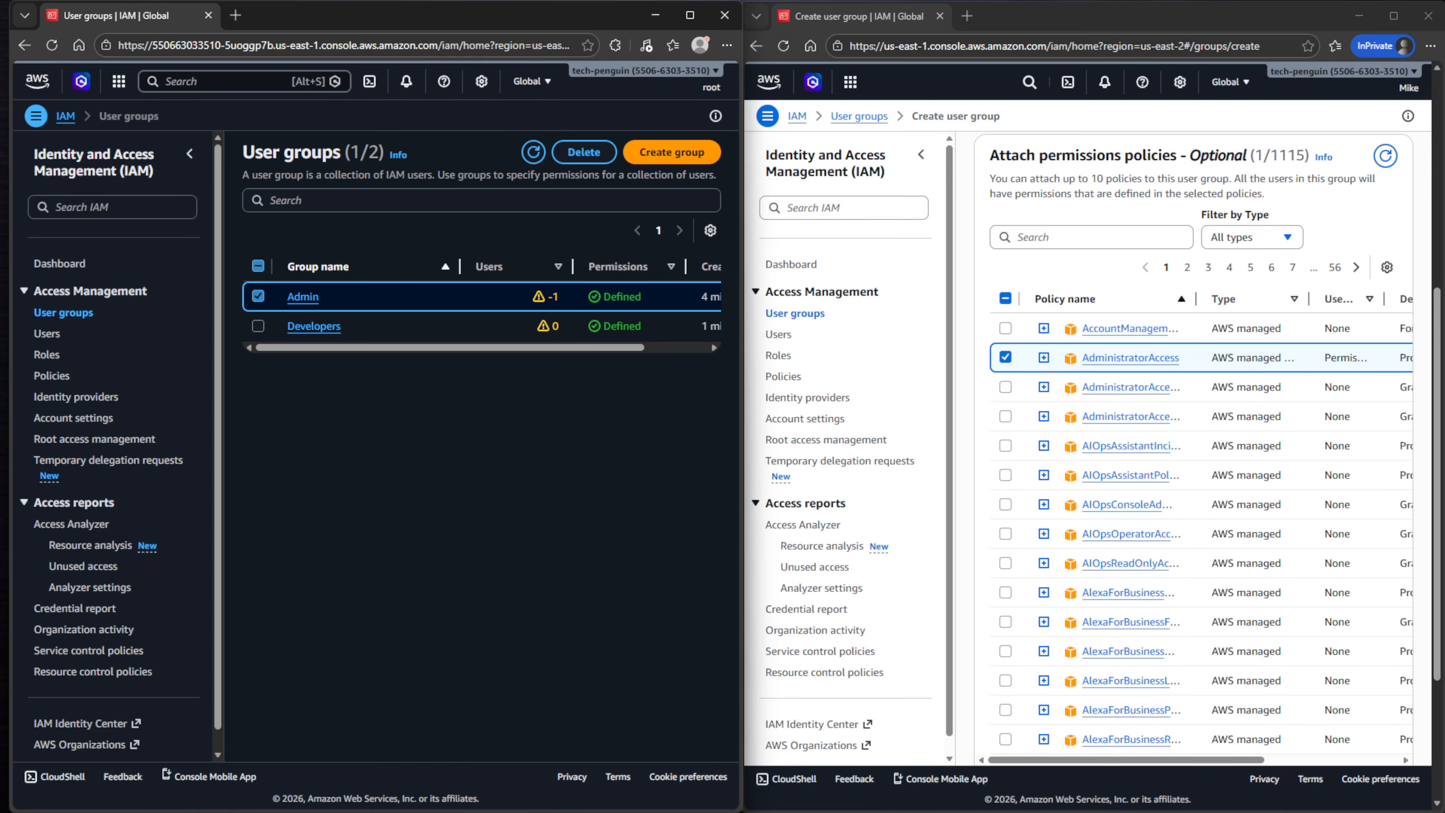
pyautogui.click(302, 296)
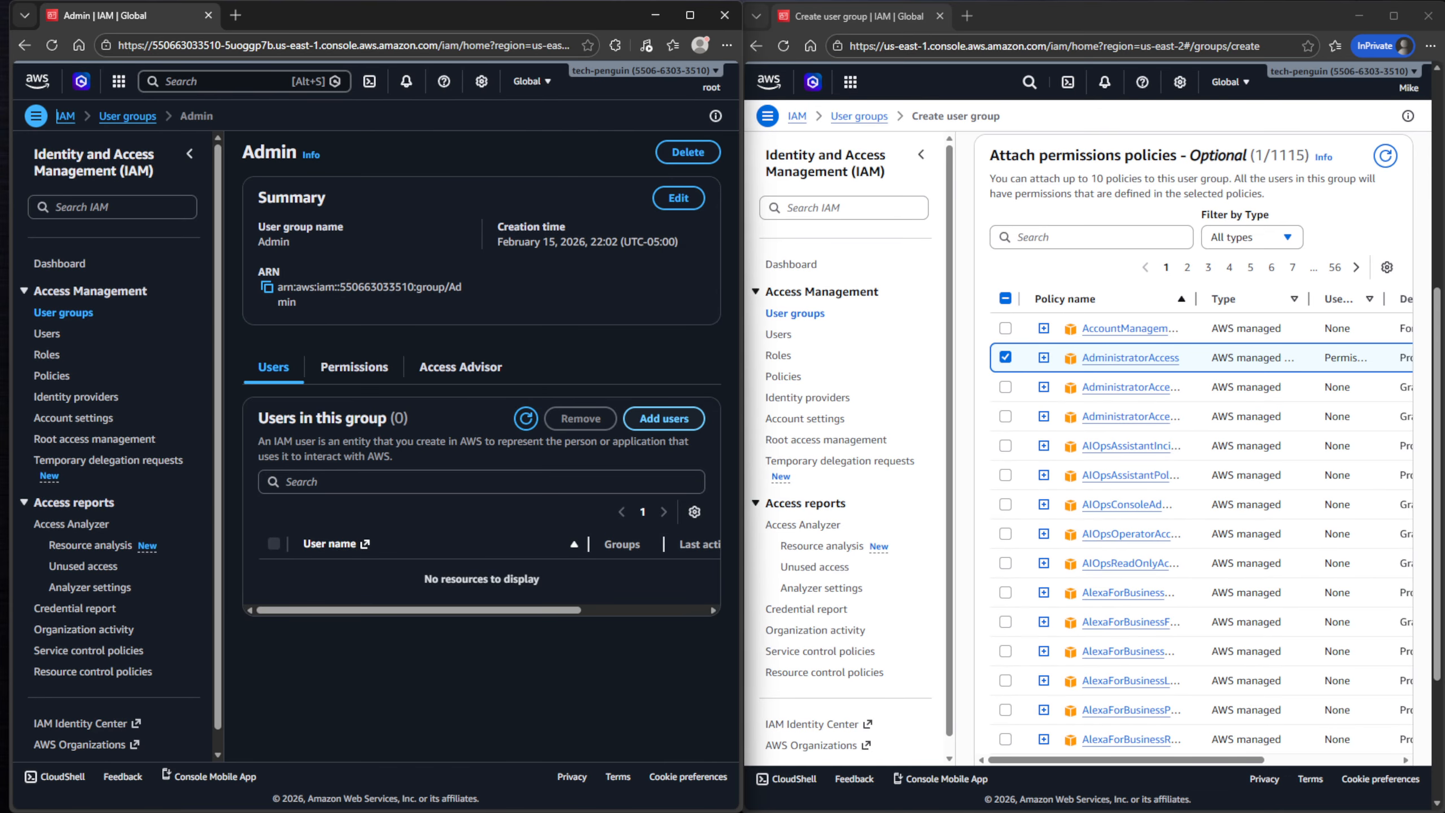
pyautogui.click(664, 418)
pyautogui.click(62, 290)
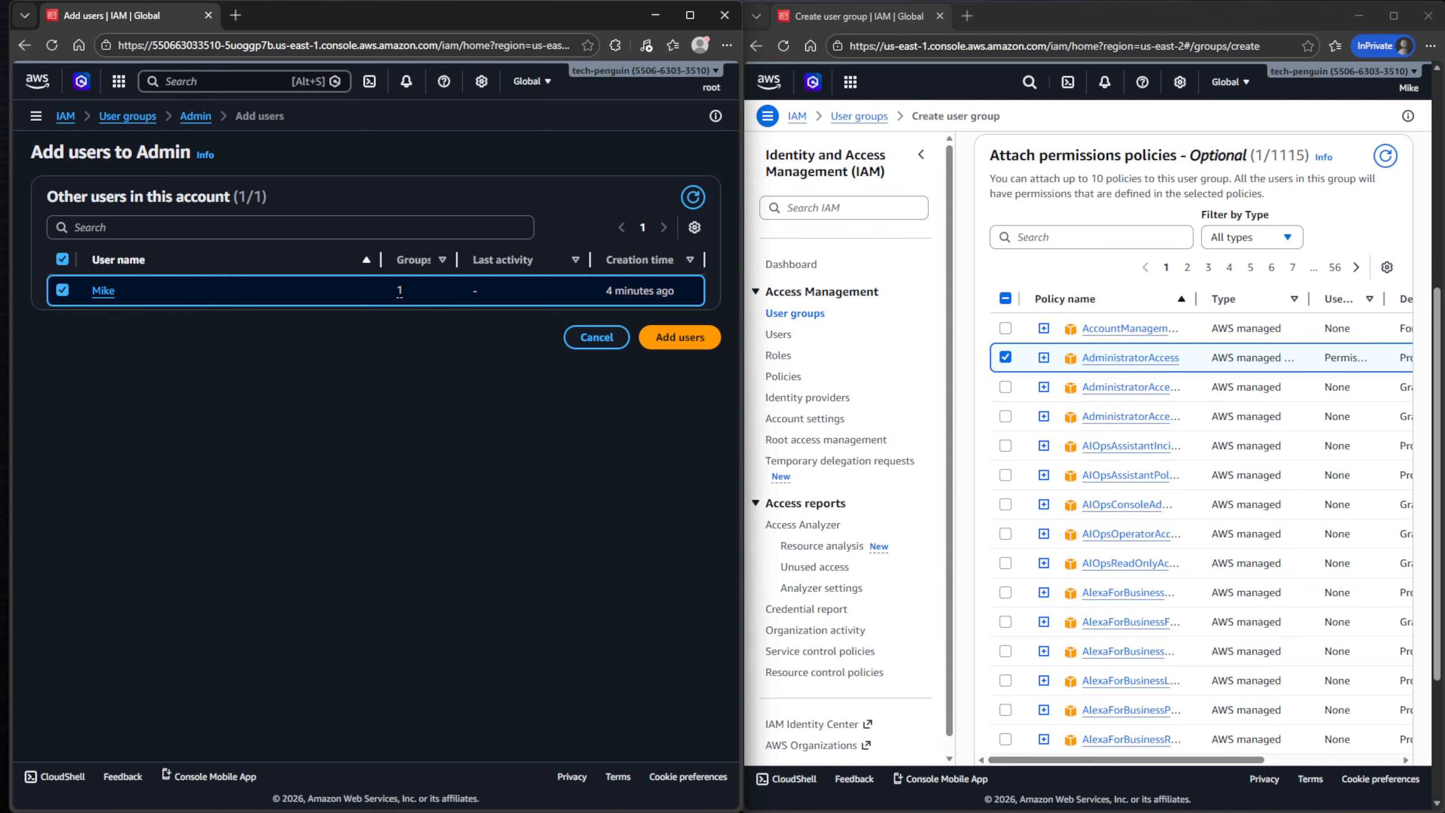
pyautogui.click(680, 336)
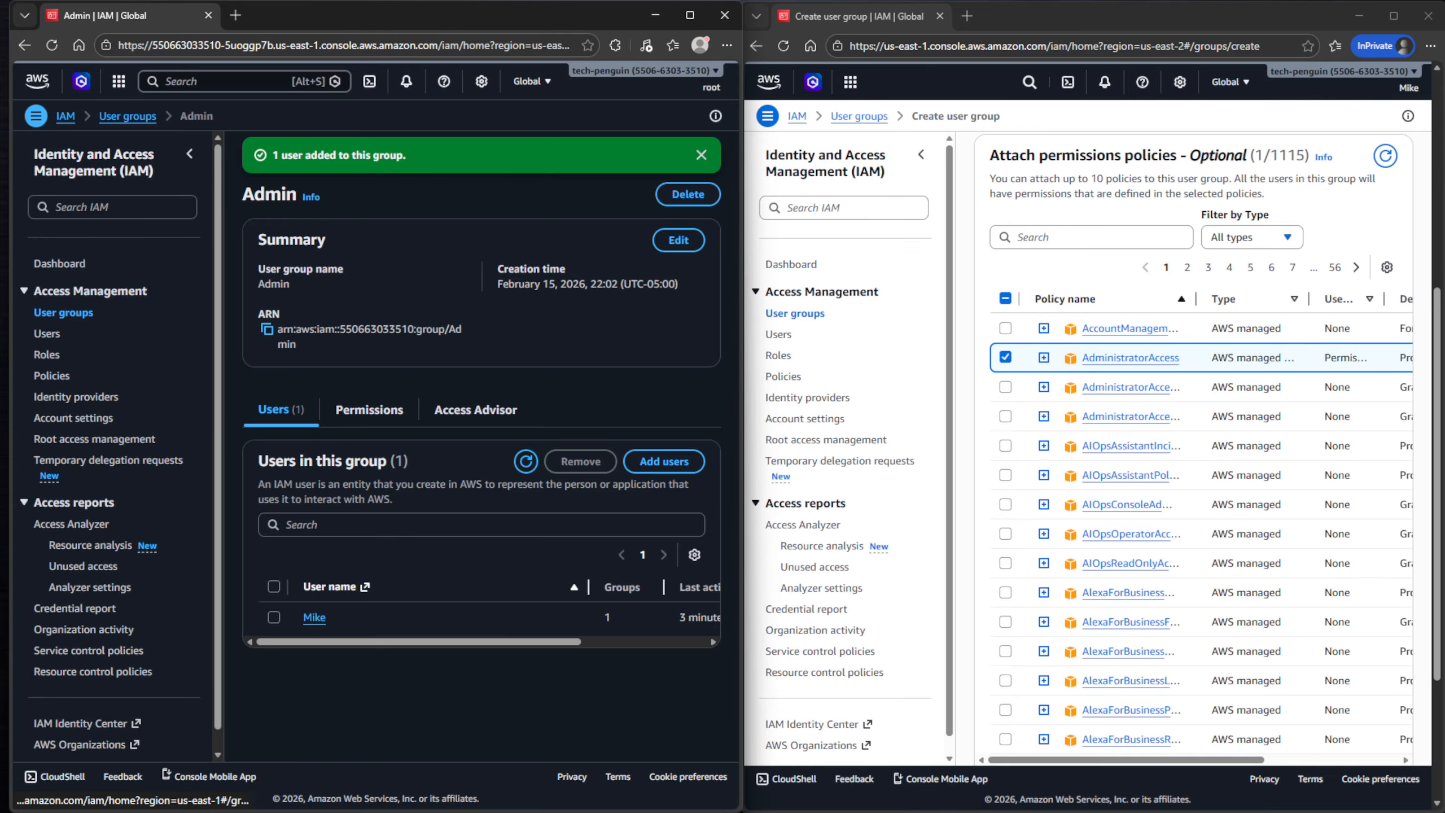
# - Delete the Developers group by confirming with 'Developers', then return to the Users list
pyautogui.click(63, 313)
pyautogui.click(258, 368)
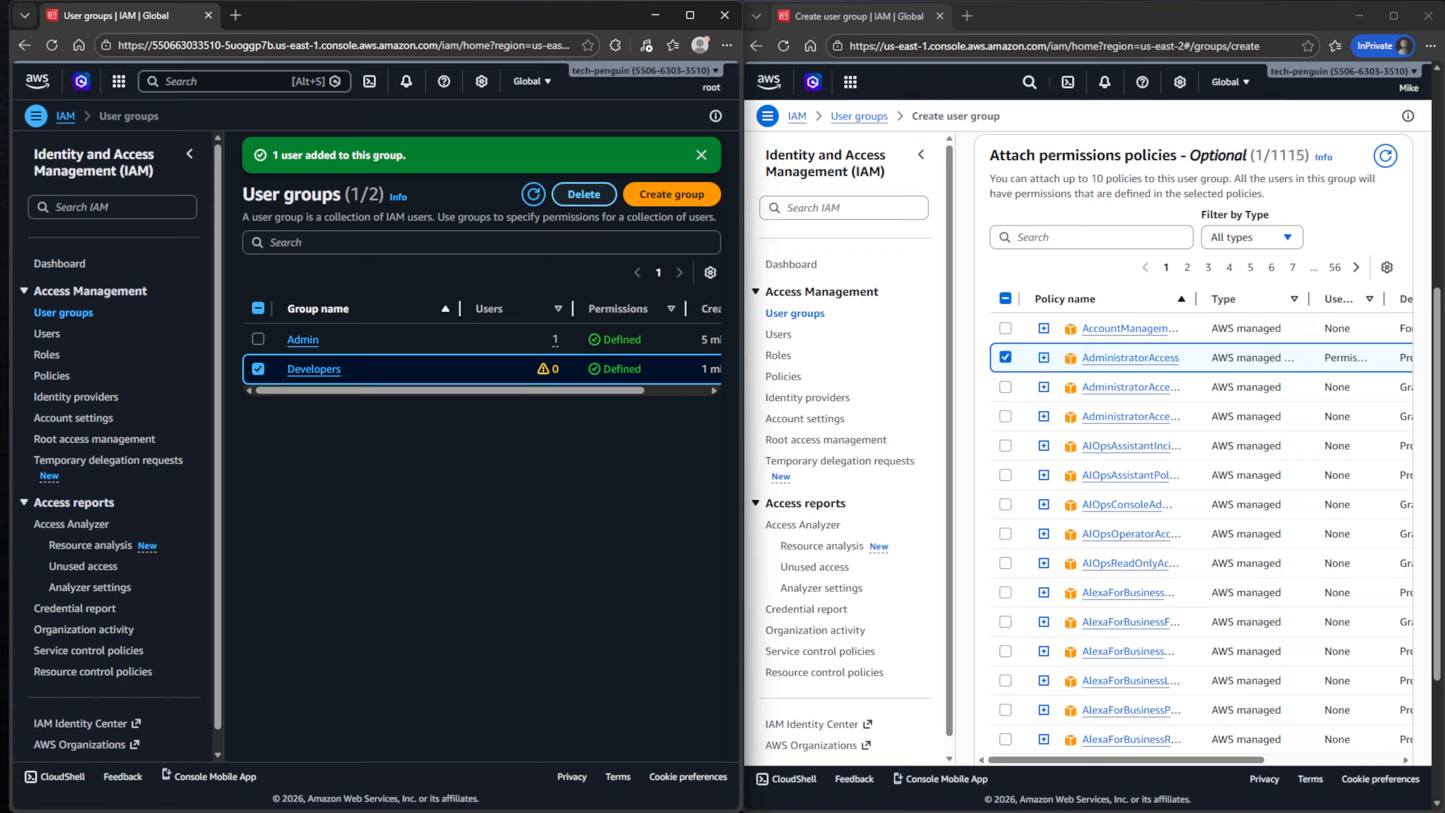
pyautogui.click(583, 194)
pyautogui.click(376, 475)
pyautogui.write('D')
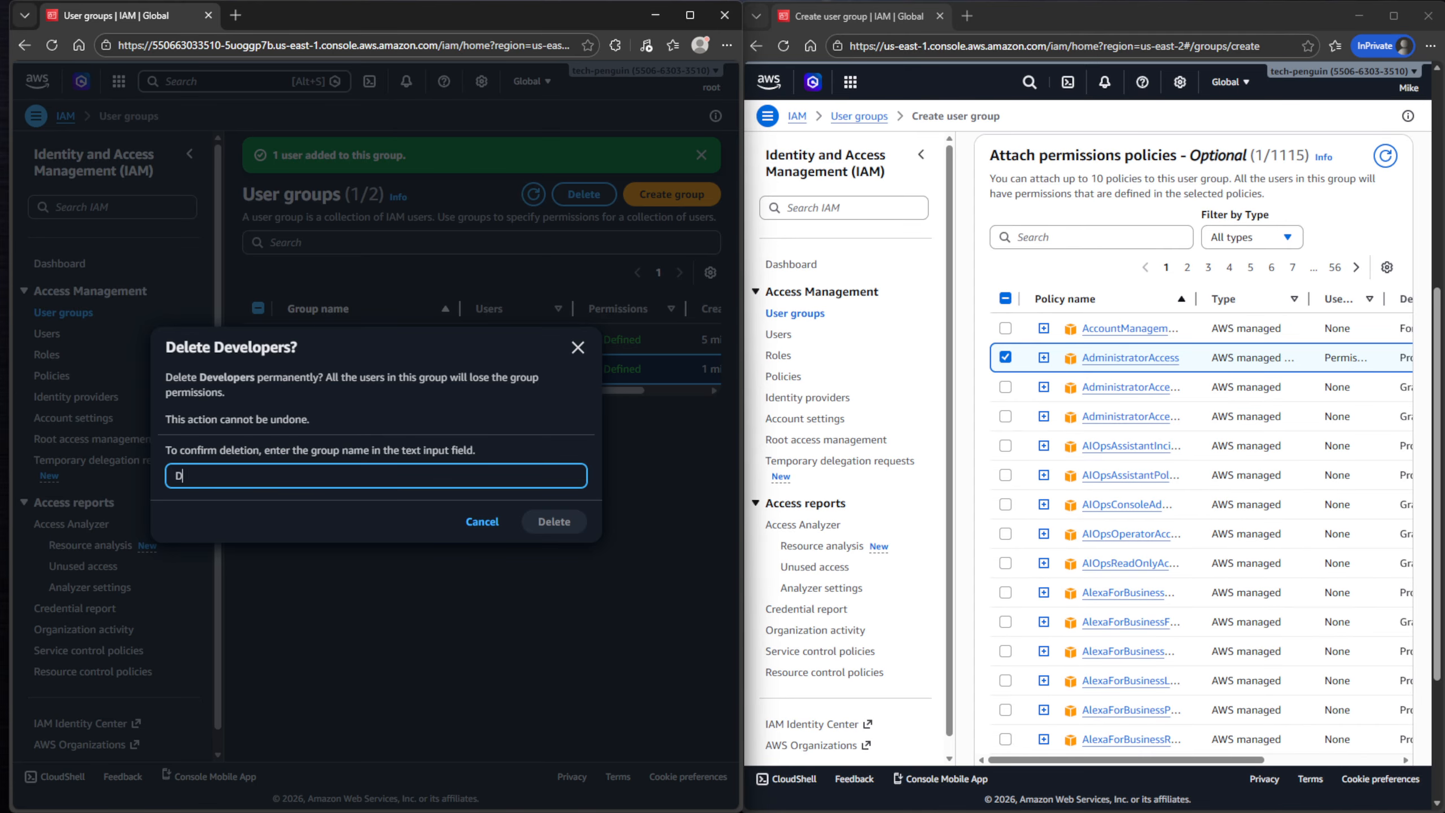
pyautogui.write('evelopers')
pyautogui.press('Return')
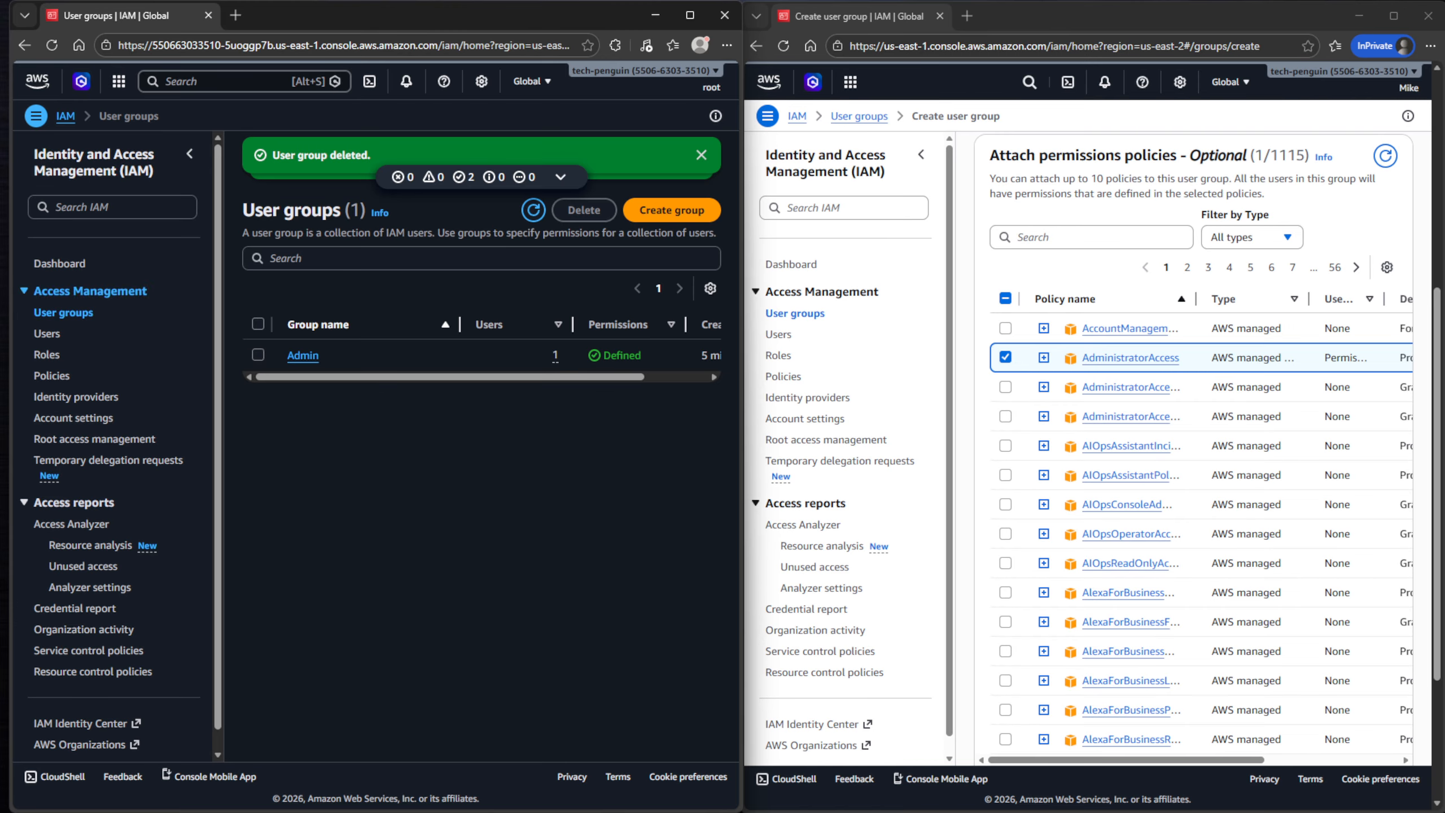
pyautogui.click(47, 334)
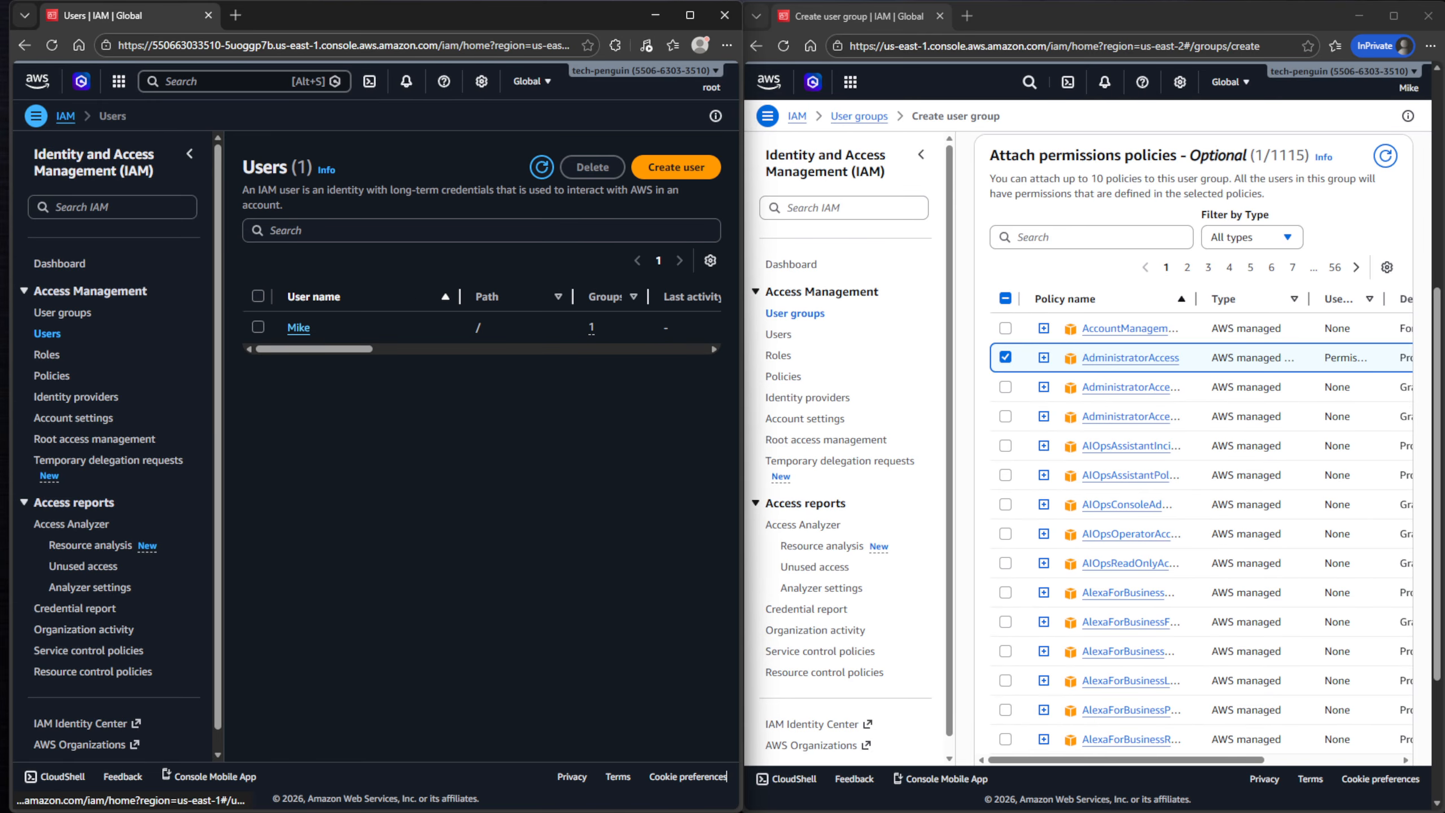
# - Confirm Mike's Groups tab shows only Admin with AdministratorAccess, and reload his session
pyautogui.click(298, 328)
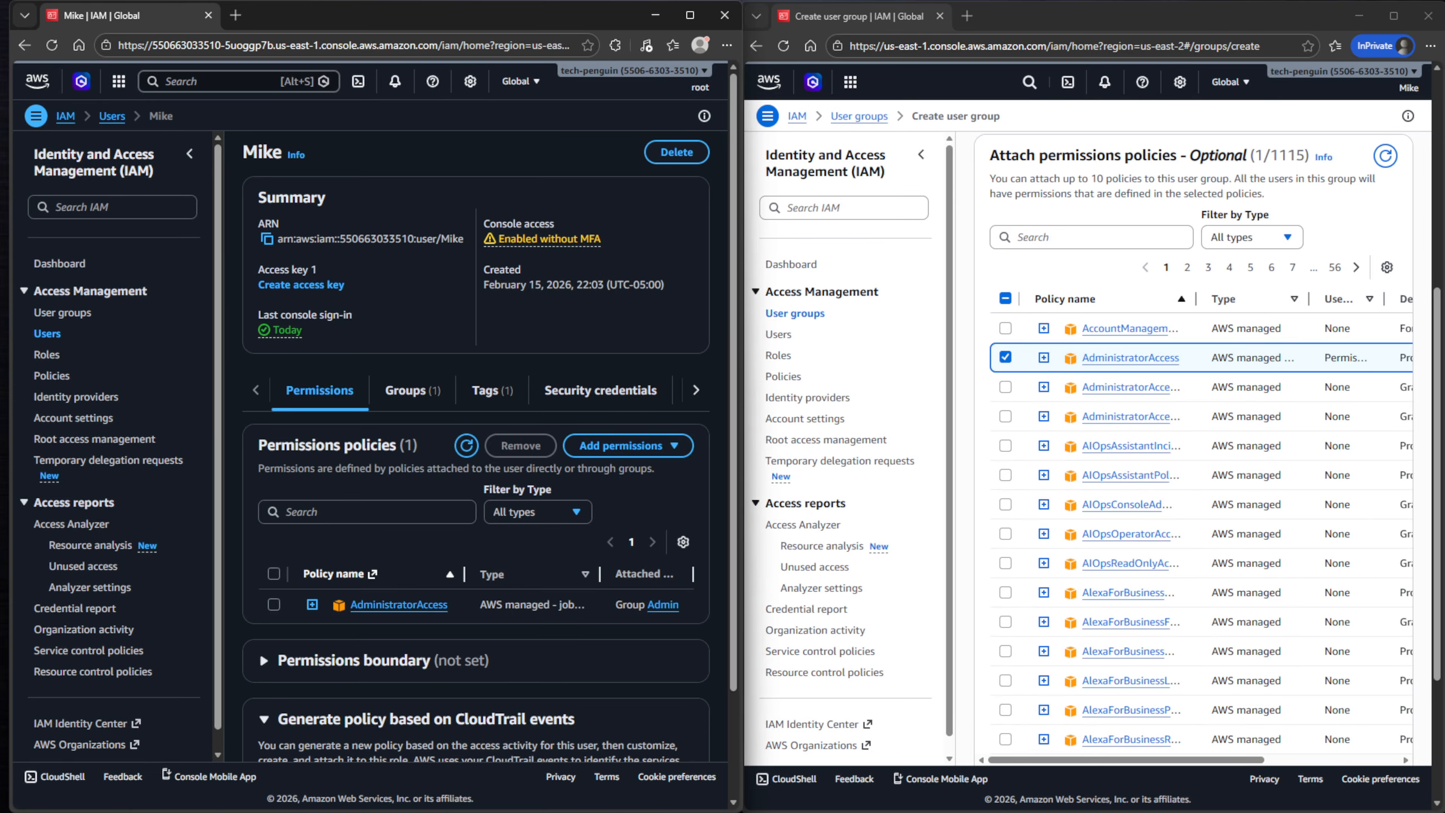
pyautogui.click(412, 391)
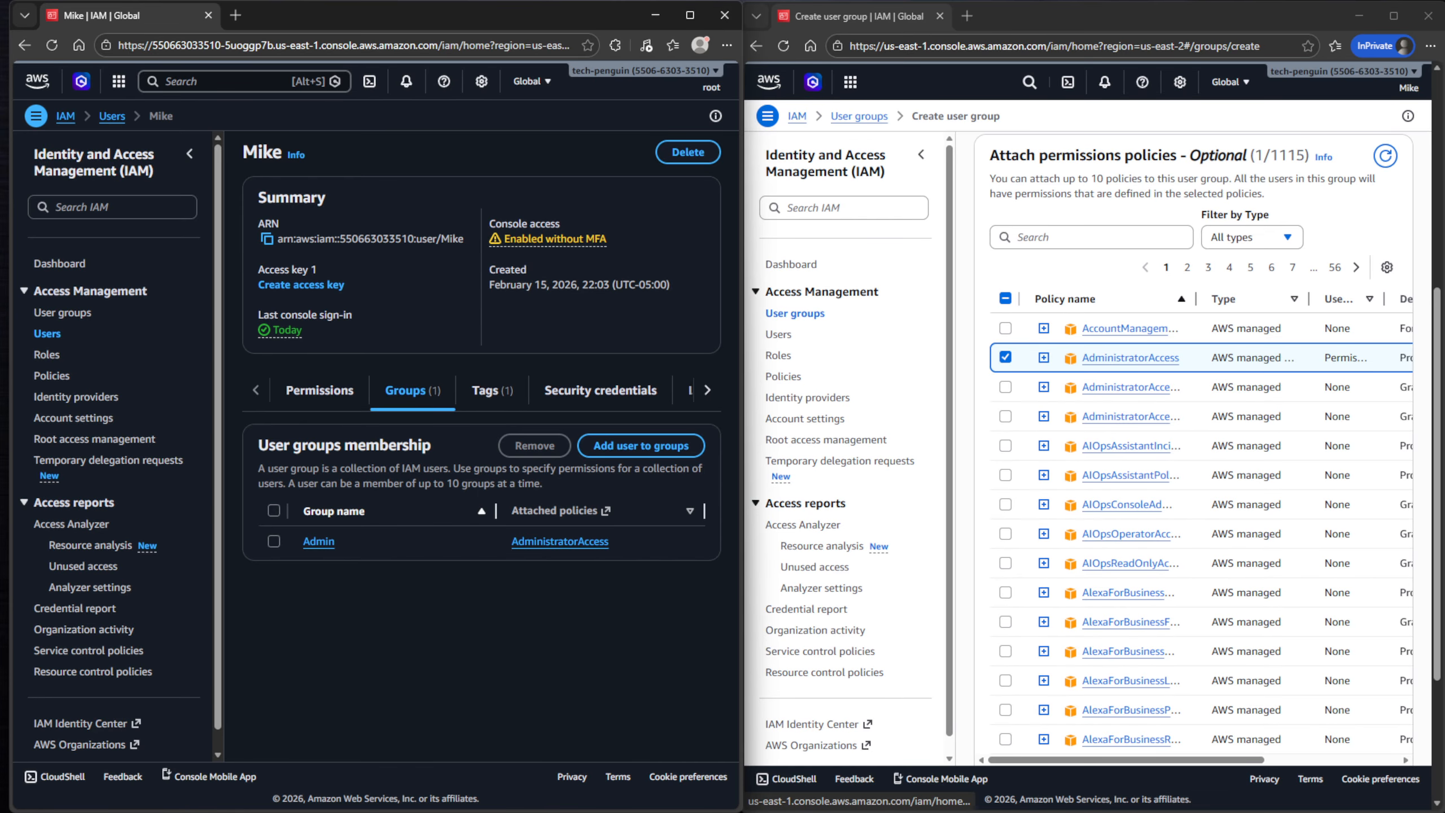
pyautogui.click(784, 47)
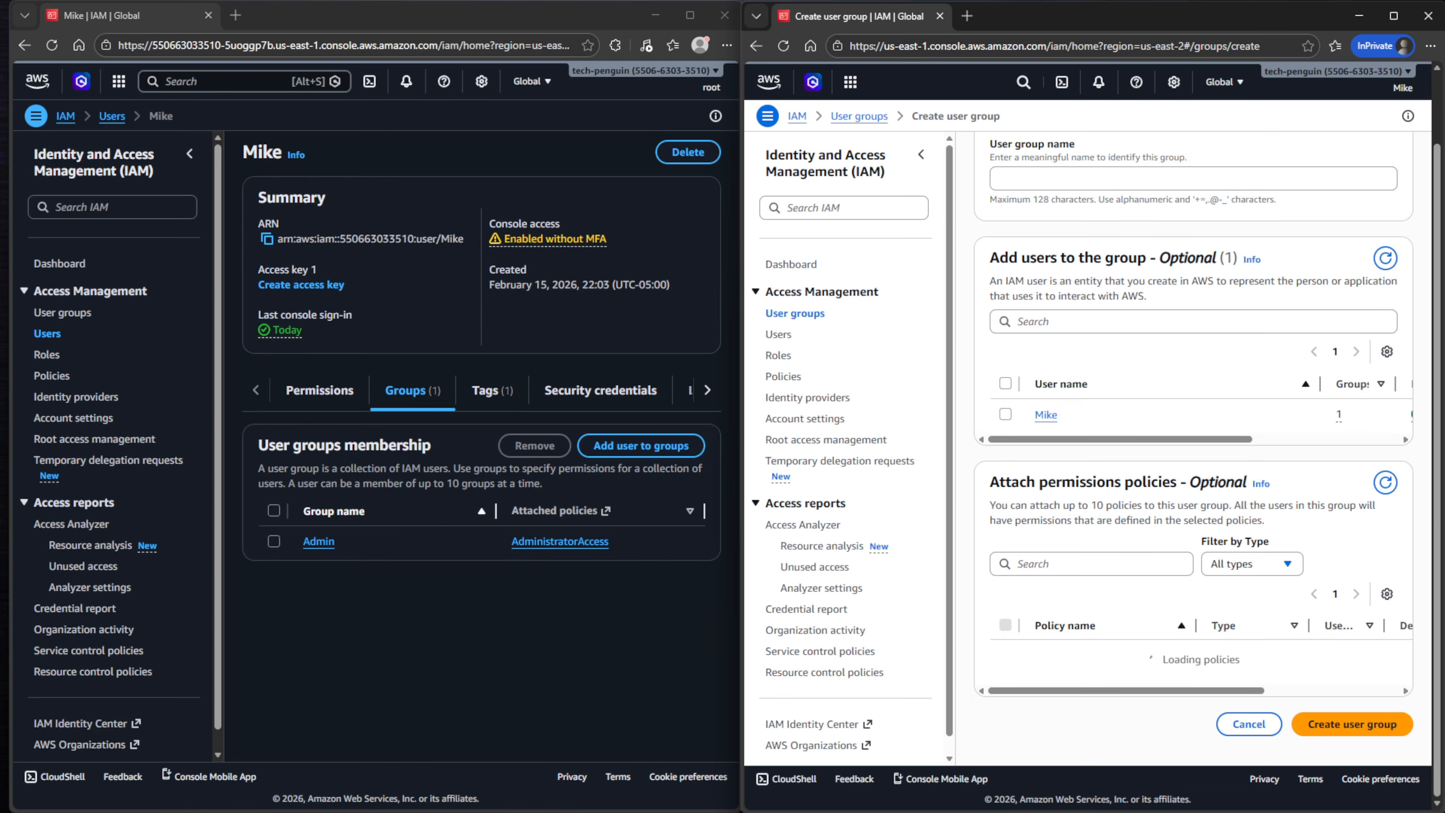
# - In Mike's session, open Users, his own details, User groups, Policies and Roles successfully
pyautogui.click(779, 335)
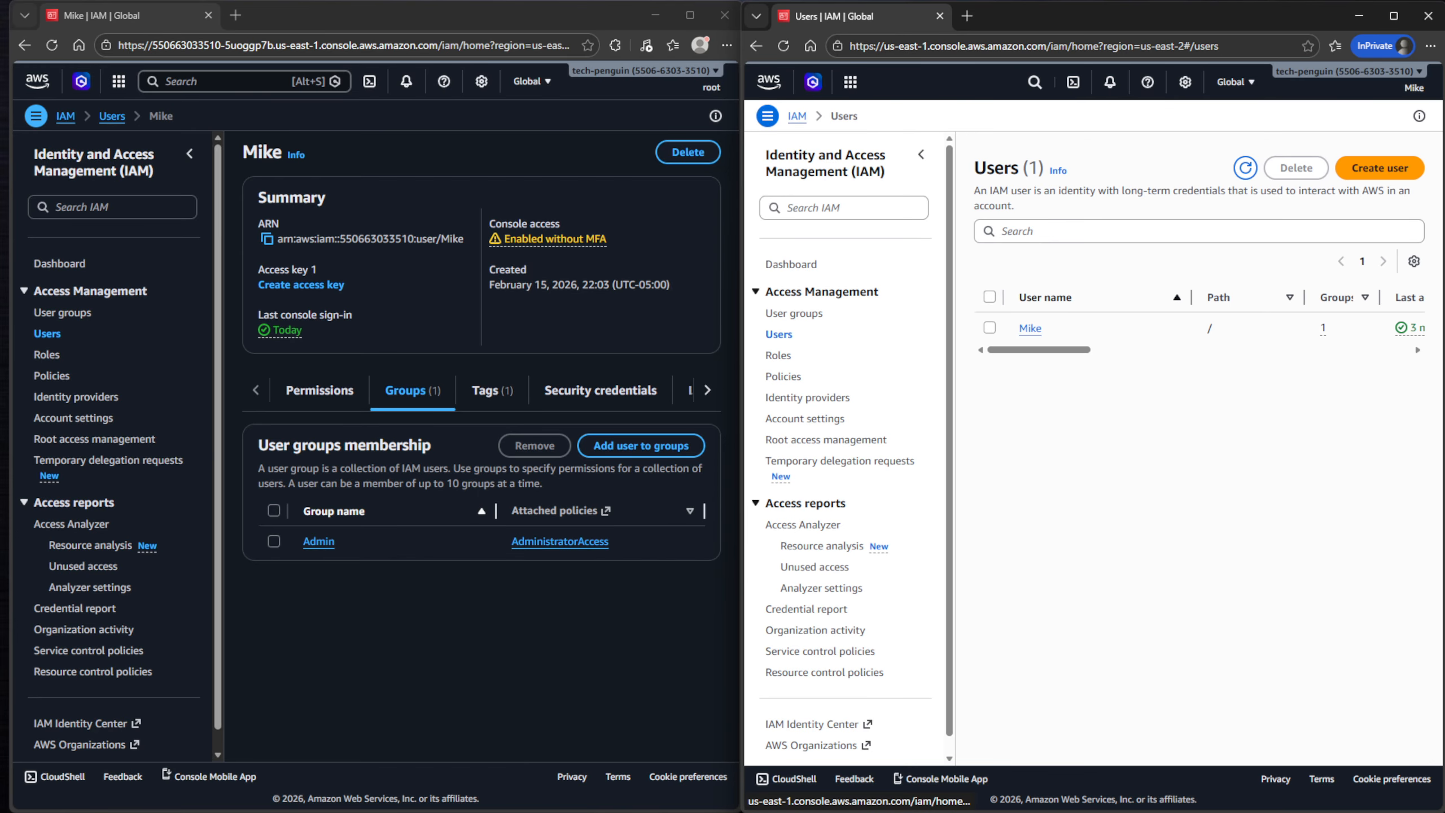
pyautogui.click(1031, 329)
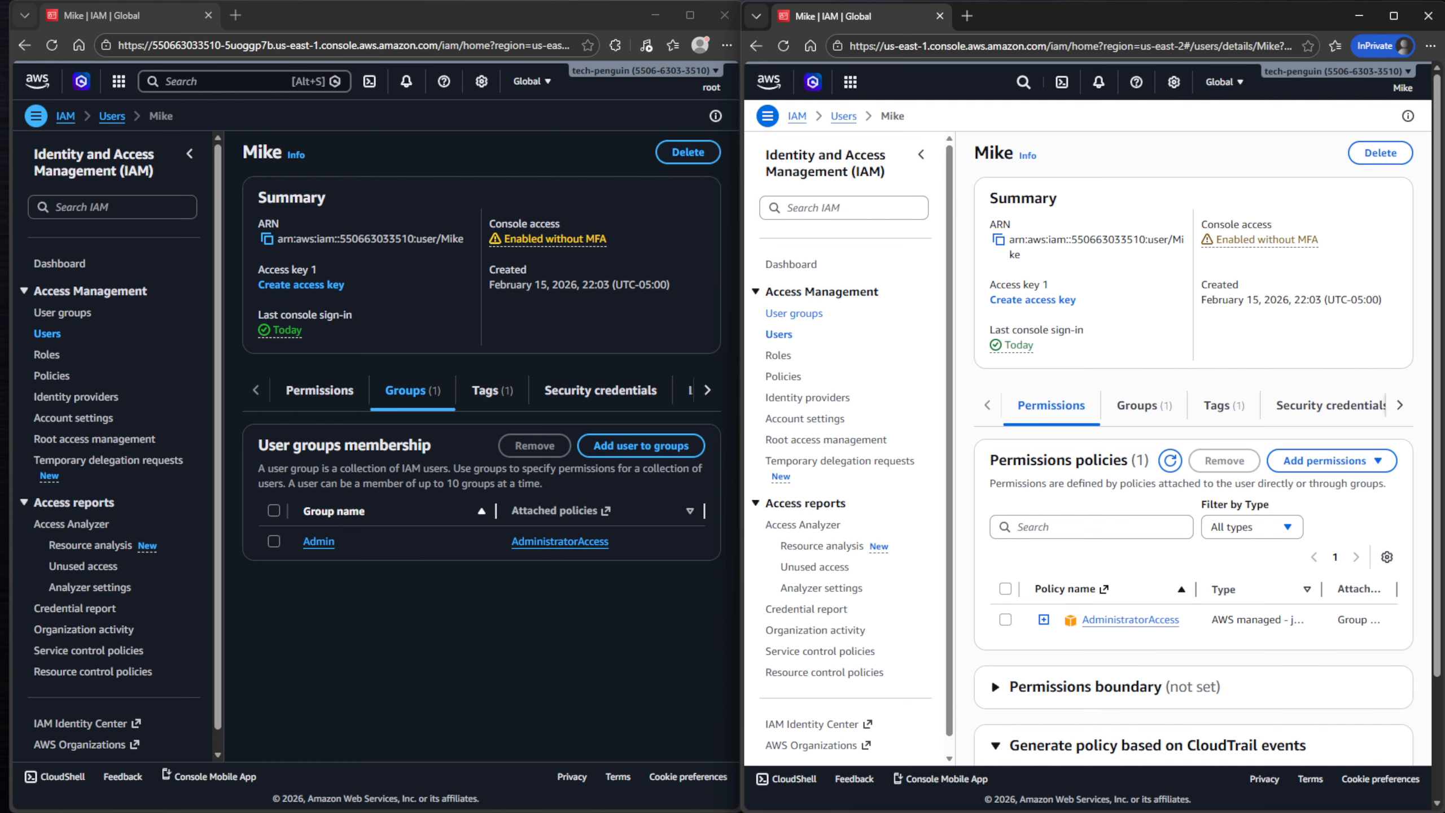
pyautogui.click(794, 313)
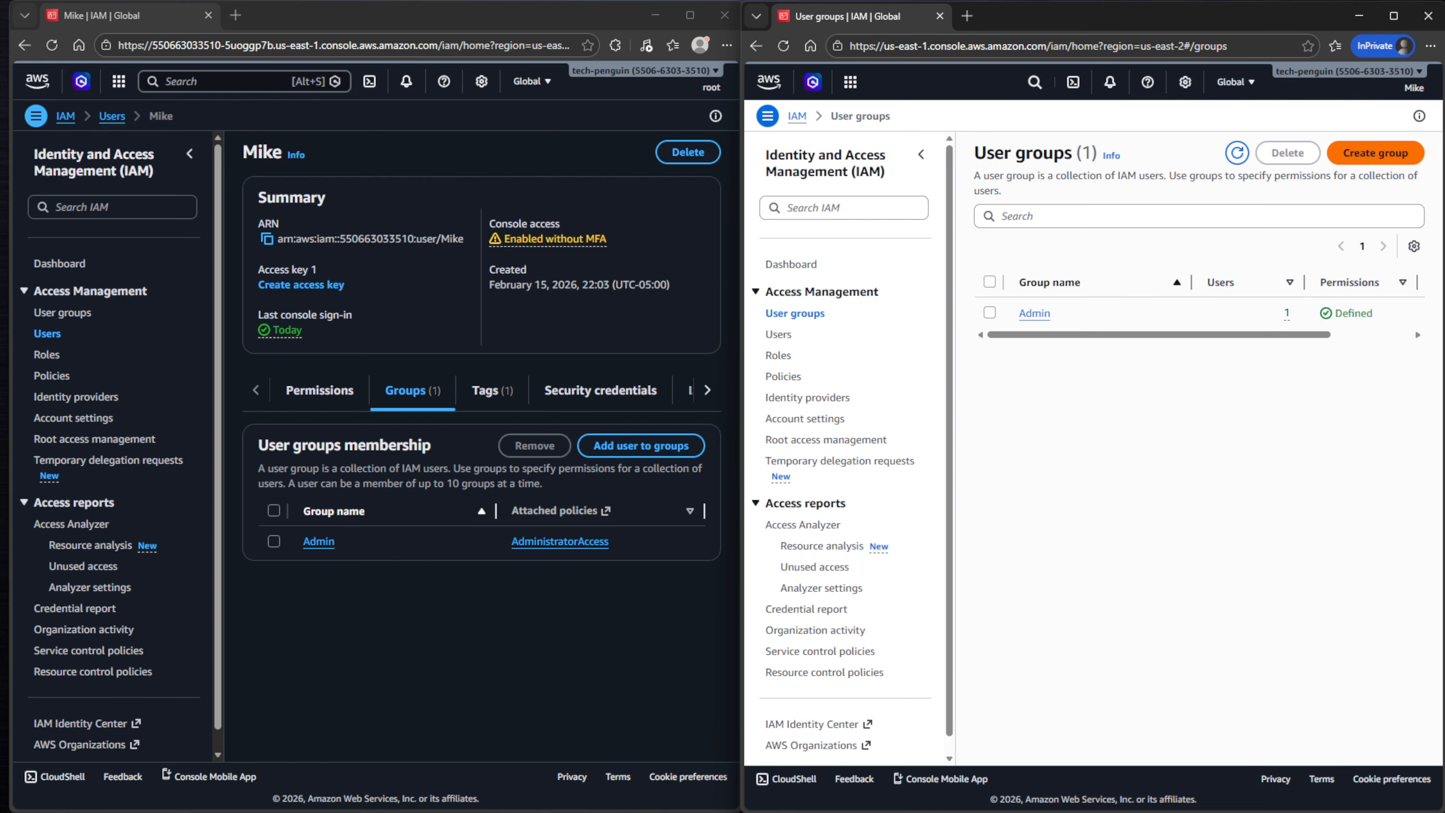
pyautogui.click(783, 376)
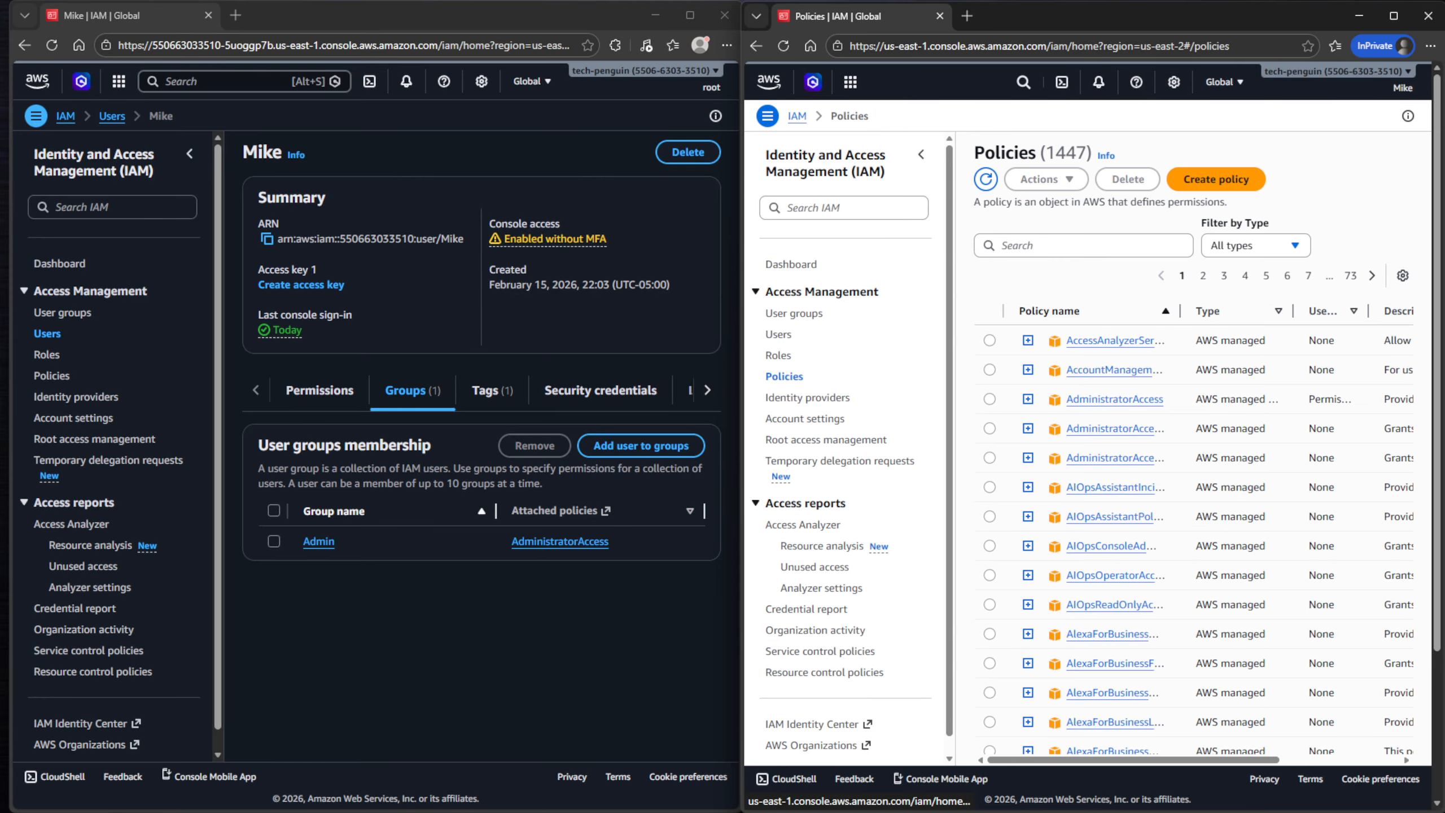
pyautogui.click(778, 355)
pyautogui.click(778, 334)
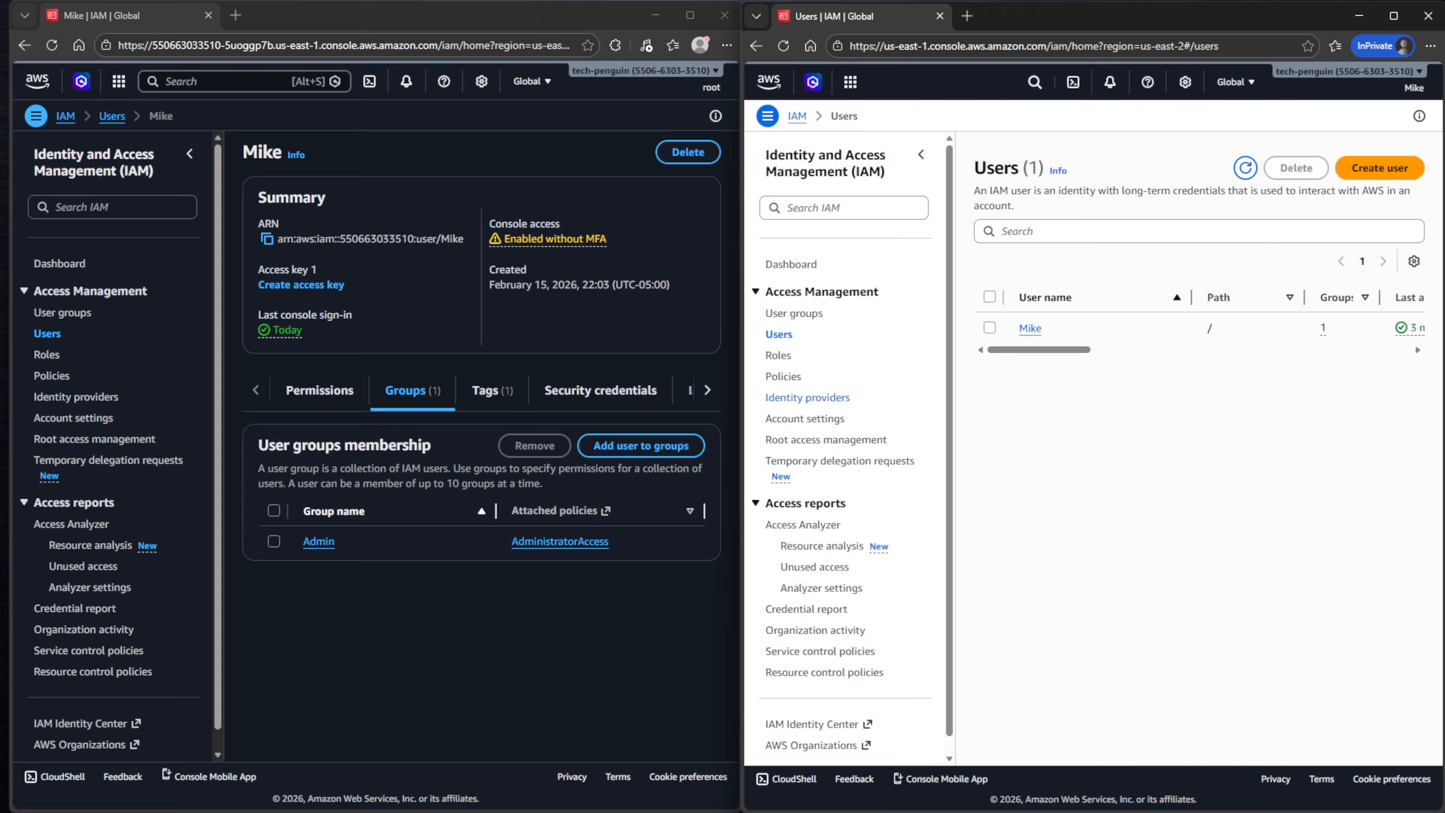
pyautogui.click(560, 610)
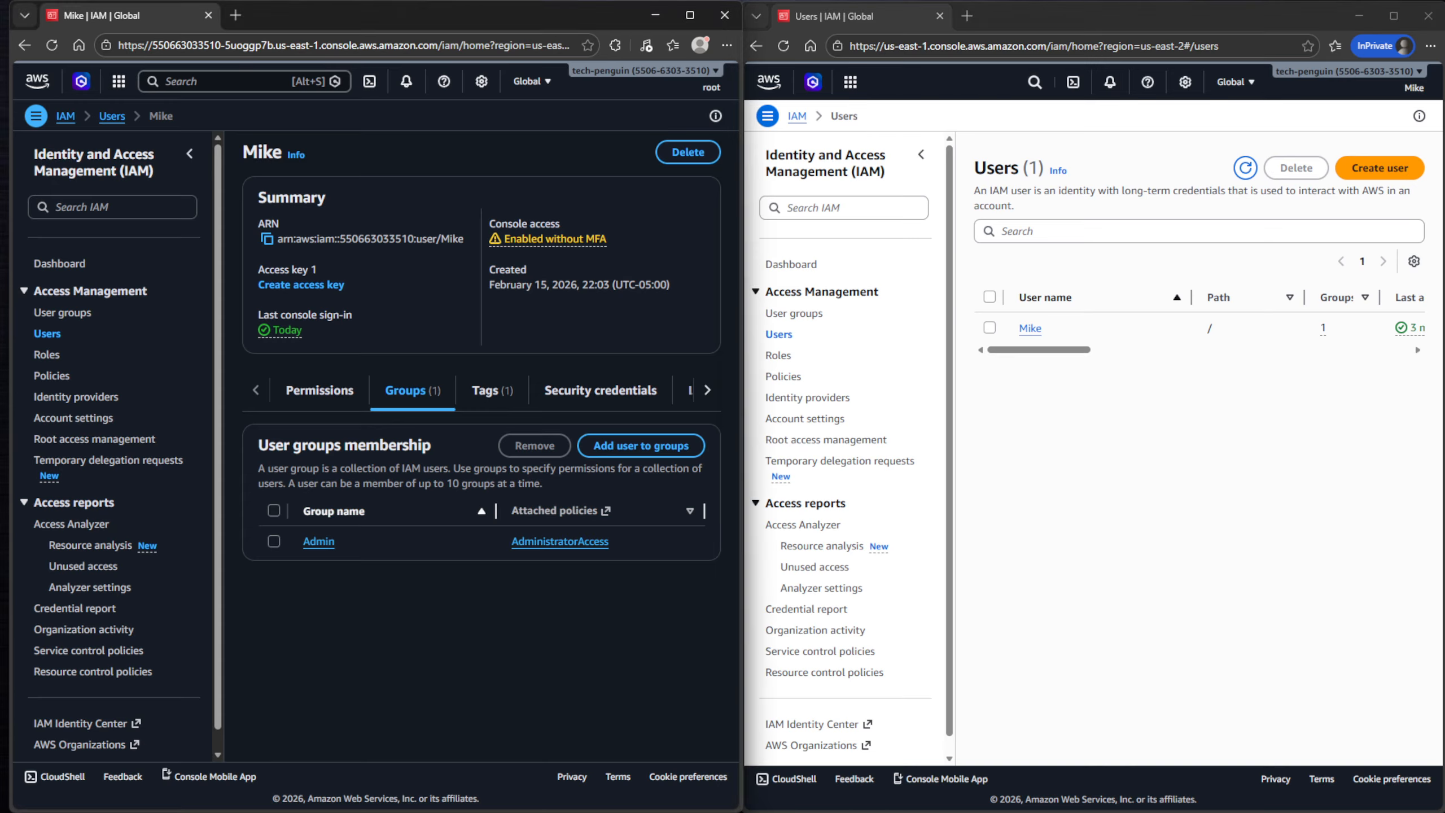